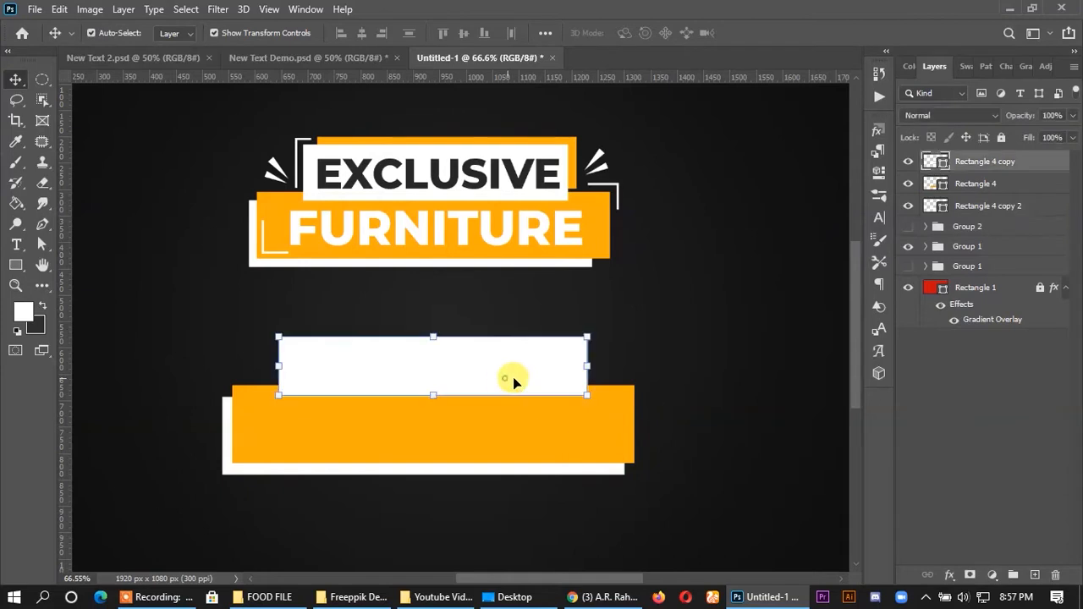
# - Scale the upper white rectangle up proportionally from its centre to about 105.82%
pyautogui.moveTo(588, 367); pyautogui.dragTo(600, 362)
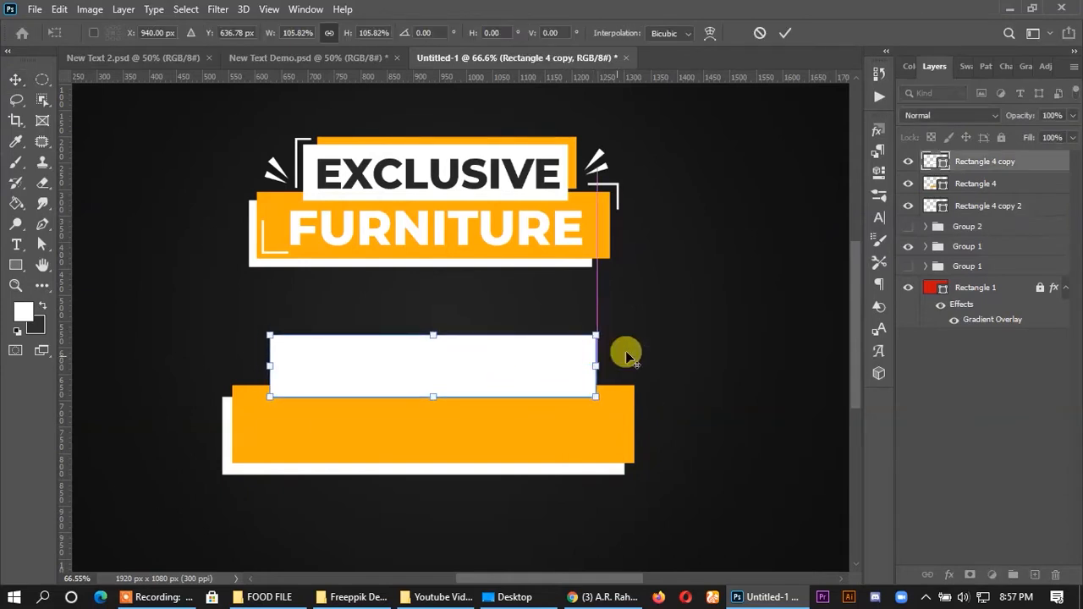
pyautogui.click(785, 33)
pyautogui.click(724, 325)
pyautogui.scroll(1, 535, 371)
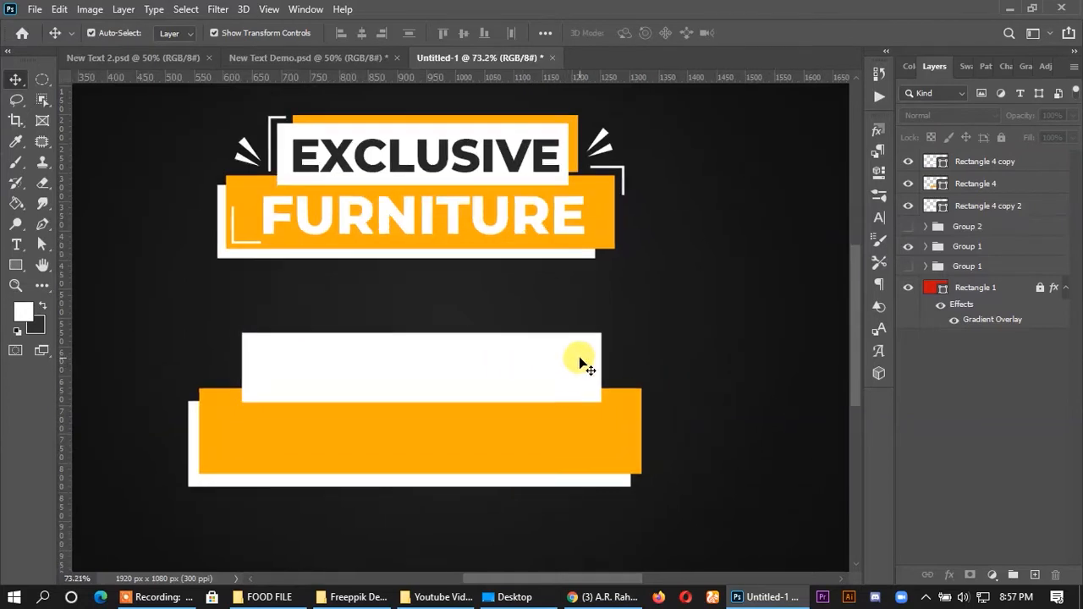
# - Duplicate the upper white rectangle with a slight offset up and to the right, and fill the copy with the lower banner's orange
pyautogui.moveTo(583, 358)
pyautogui.mouseDown()
pyautogui.moveTo(587, 344)
pyautogui.moveTo(584, 360)
pyautogui.mouseUp()
pyautogui.doubleClick(947, 167)
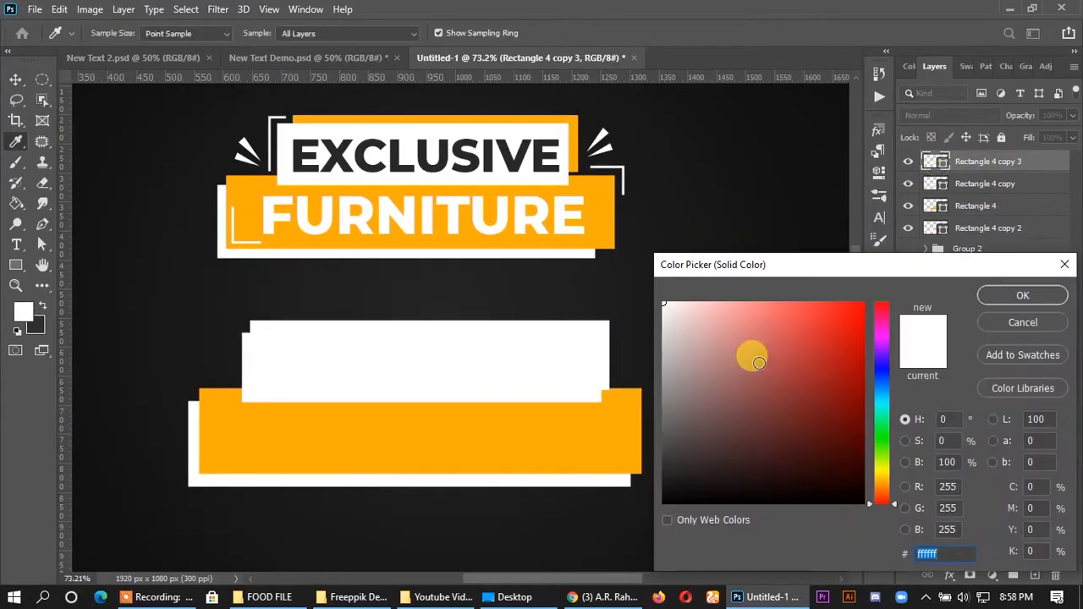
pyautogui.click(569, 426)
pyautogui.click(1009, 298)
# - Stack the orange copy behind the upper white rectangle and nudge both rectangles slightly upward
pyautogui.moveTo(967, 165); pyautogui.dragTo(969, 195)
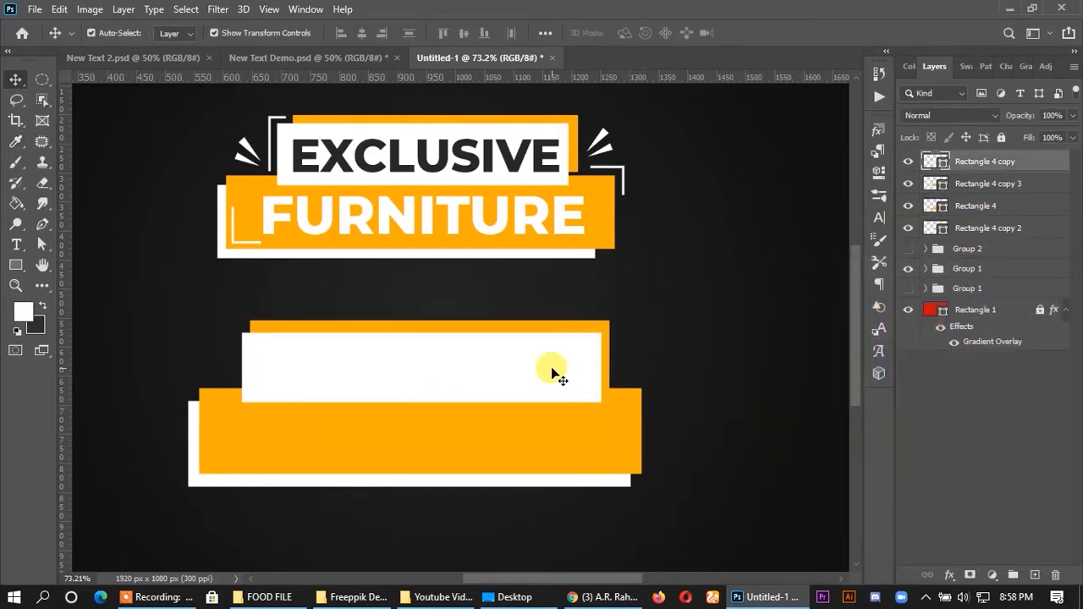
pyautogui.click(551, 369)
pyautogui.click(655, 357)
pyautogui.click(582, 370)
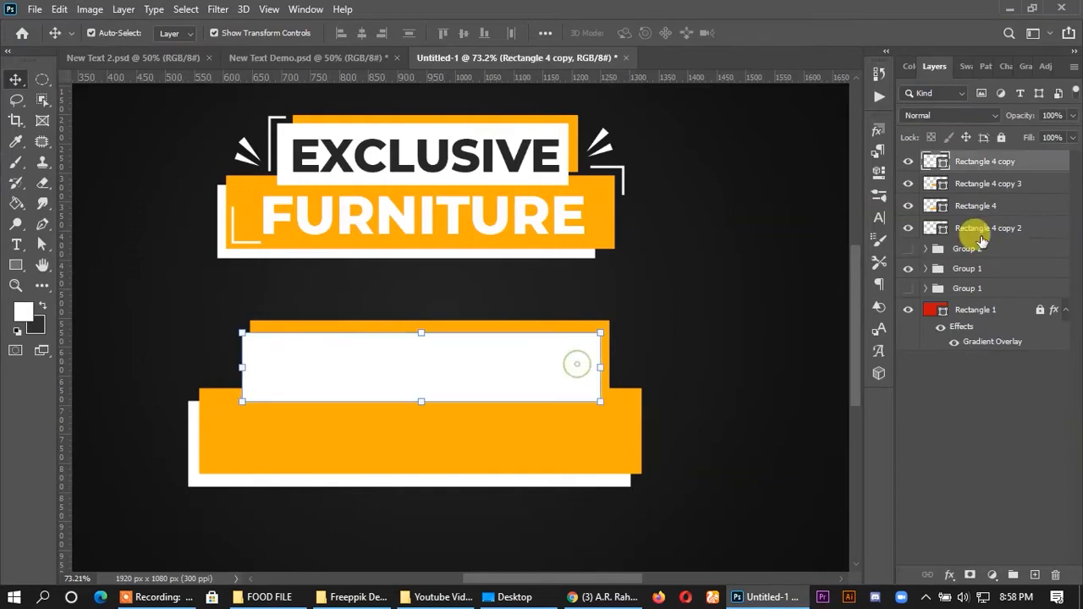
pyautogui.keyDown('shift'); pyautogui.click(980, 187); pyautogui.keyUp('shift')
pyautogui.click(794, 343)
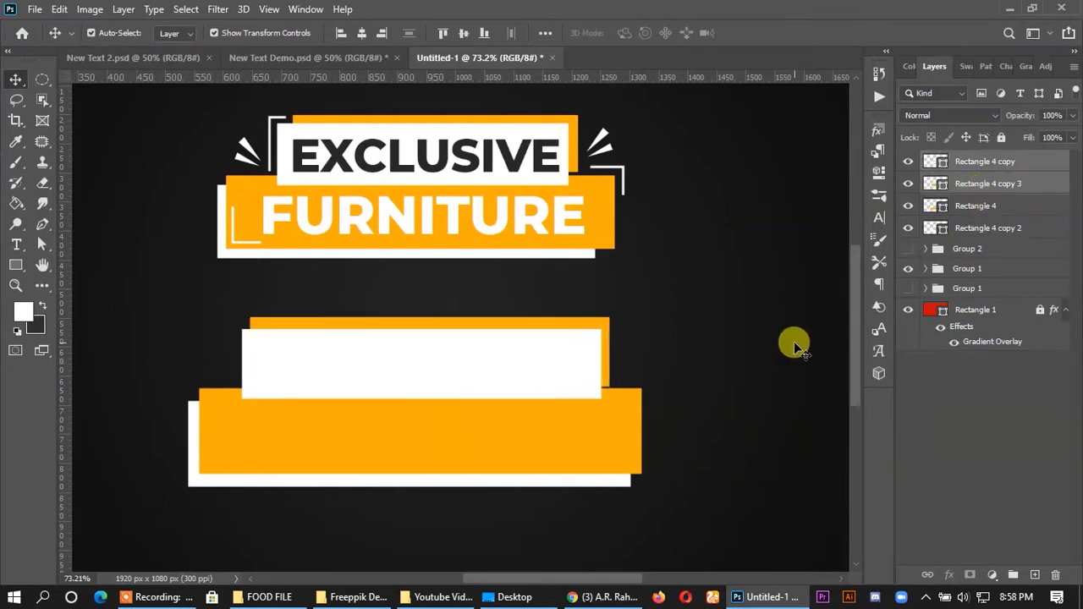
# - Nudge the upper orange rectangle further up and reduce its height from the top edge to about 92.23%
pyautogui.click(604, 345)
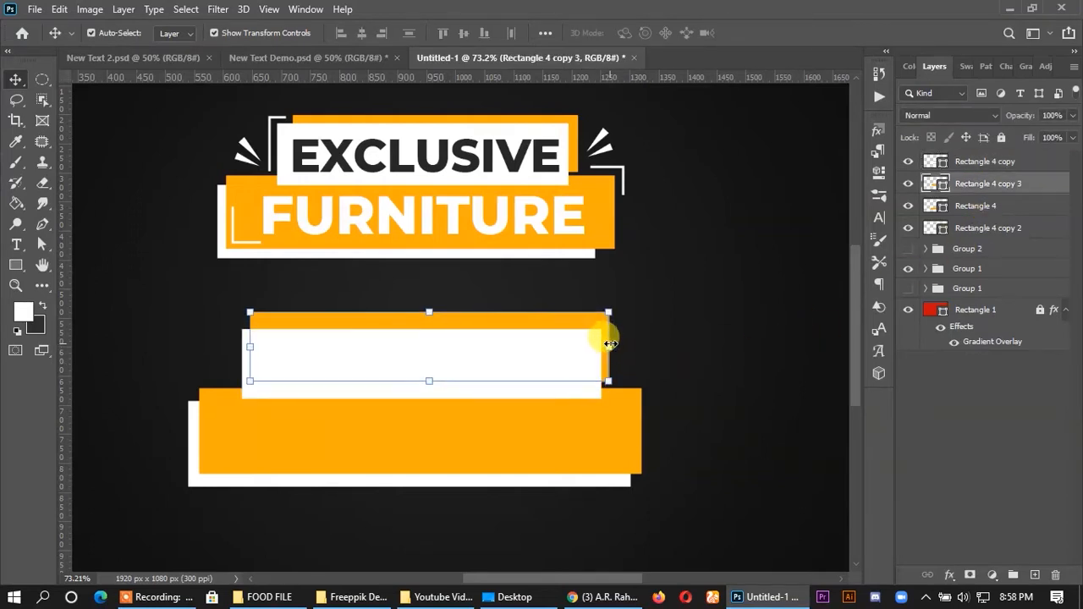
pyautogui.click(704, 308)
pyautogui.scroll(3, 423, 402)
pyautogui.click(648, 293)
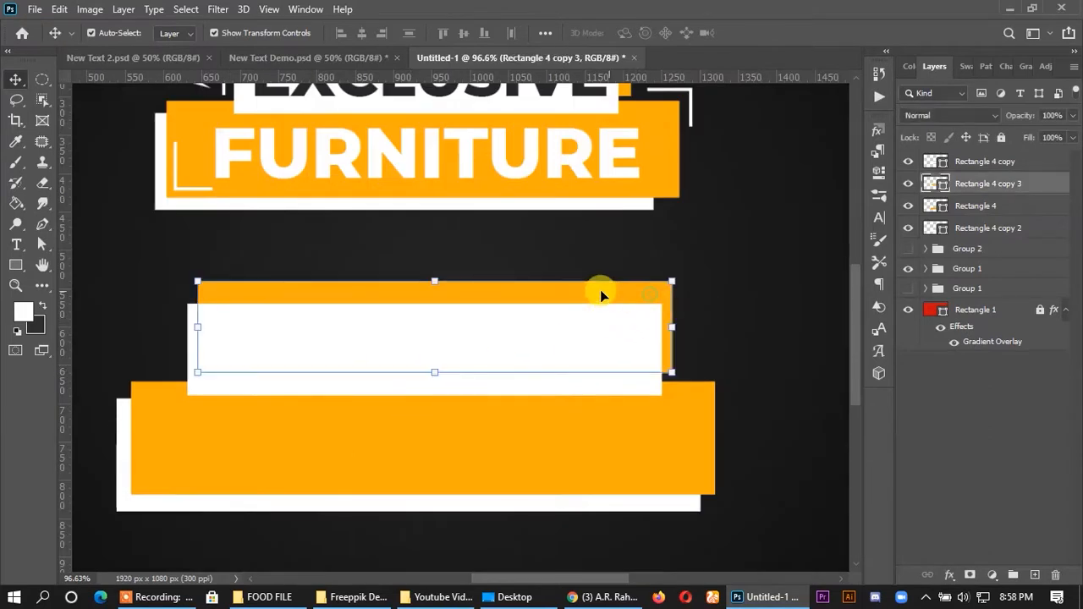
pyautogui.moveTo(436, 280); pyautogui.dragTo(434, 289)
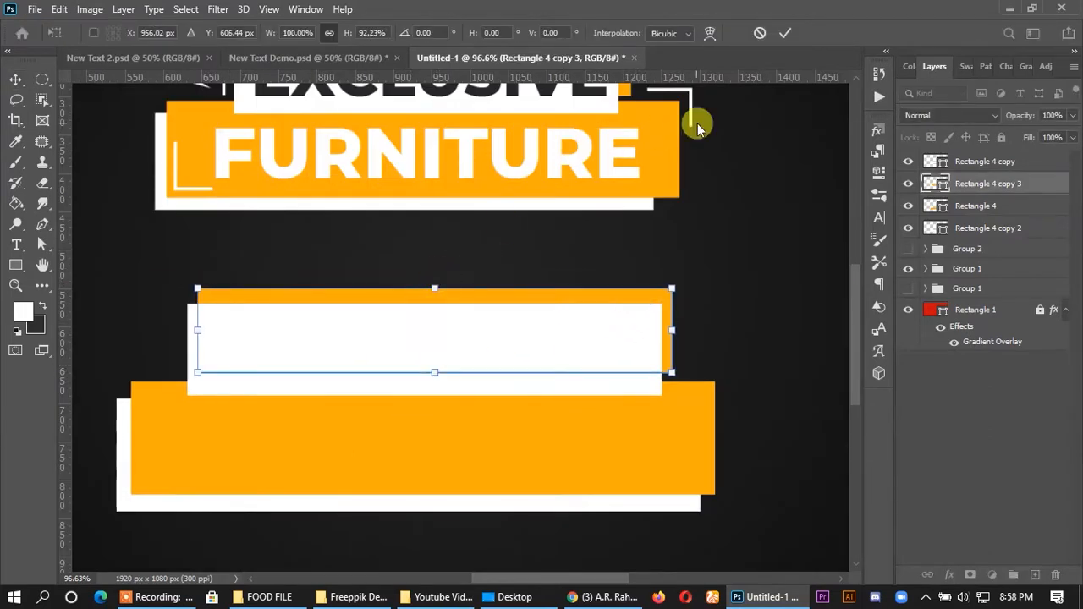
pyautogui.click(787, 31)
# - Duplicate the EXCLUSIVE and FURNITURE texts onto the lower banner and bring the copies to the top of the layer stack
pyautogui.scroll(-3, 559, 203)
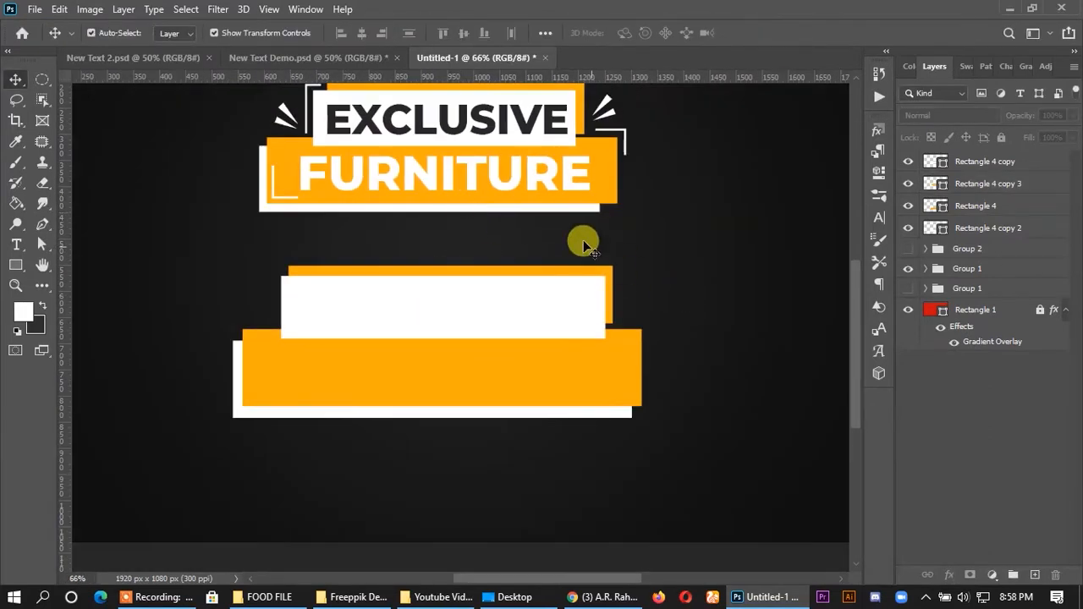
pyautogui.scroll(3, 577, 303)
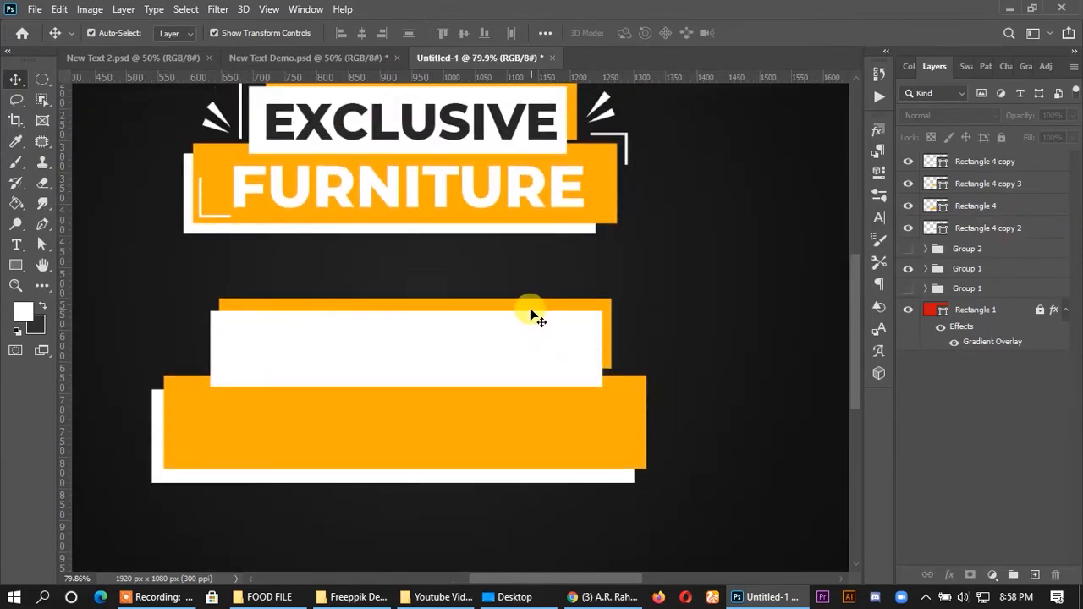
pyautogui.click(499, 123)
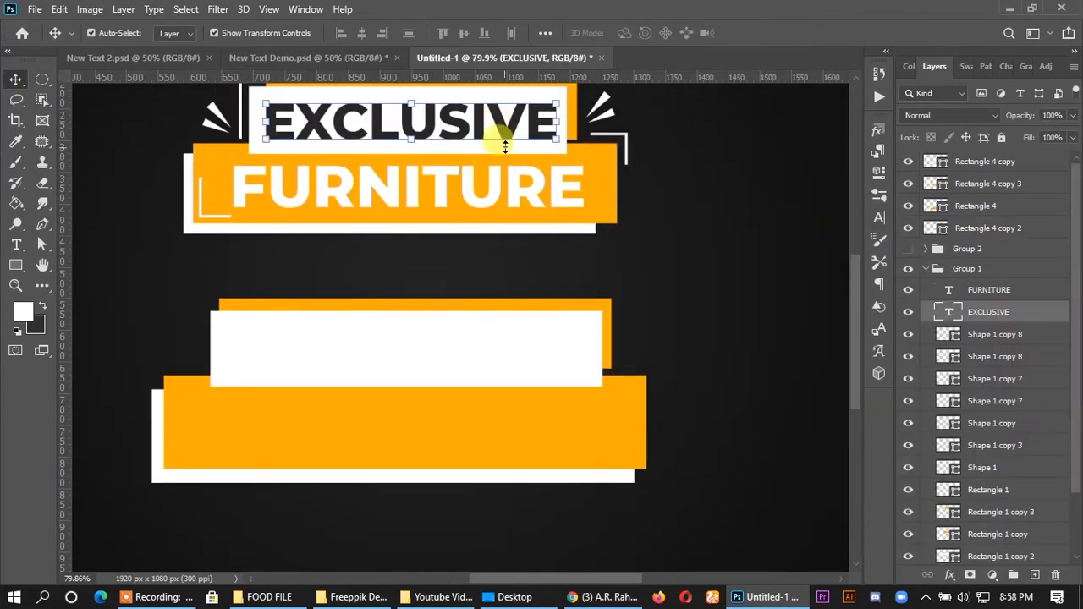
pyautogui.keyDown('shift'); pyautogui.click(494, 195); pyautogui.keyUp('shift')
pyautogui.moveTo(494, 195); pyautogui.dragTo(491, 422)
pyautogui.moveTo(1015, 289); pyautogui.dragTo(982, 155)
pyautogui.click(926, 313)
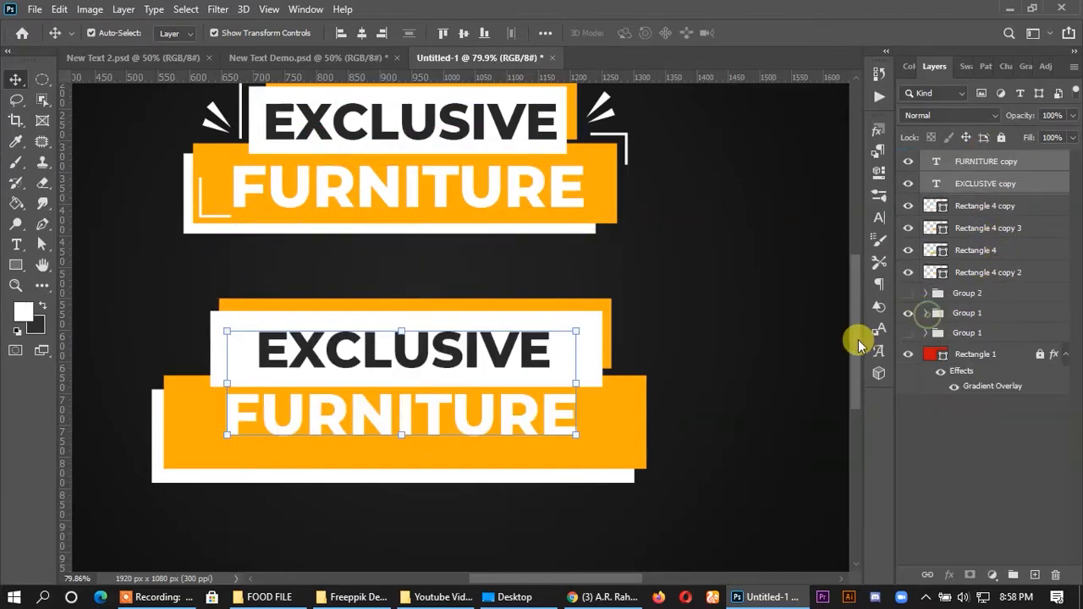
# - Enlarge the lower FURNITURE text to 27 pt and position it inside the large orange rectangle
pyautogui.moveTo(489, 429)
pyautogui.mouseDown()
pyautogui.moveTo(485, 451)
pyautogui.moveTo(484, 428)
pyautogui.mouseUp()
pyautogui.click(879, 218)
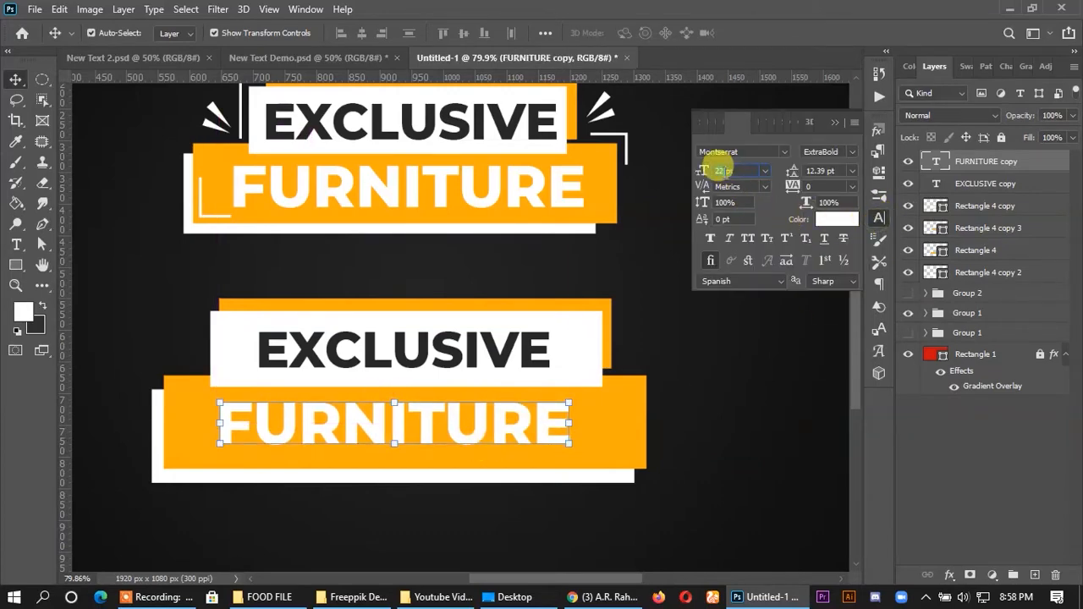
pyautogui.press('Up')
pyautogui.press('Up')
pyautogui.press('Up')
pyautogui.click(769, 382)
pyautogui.moveTo(586, 431); pyautogui.dragTo(572, 441)
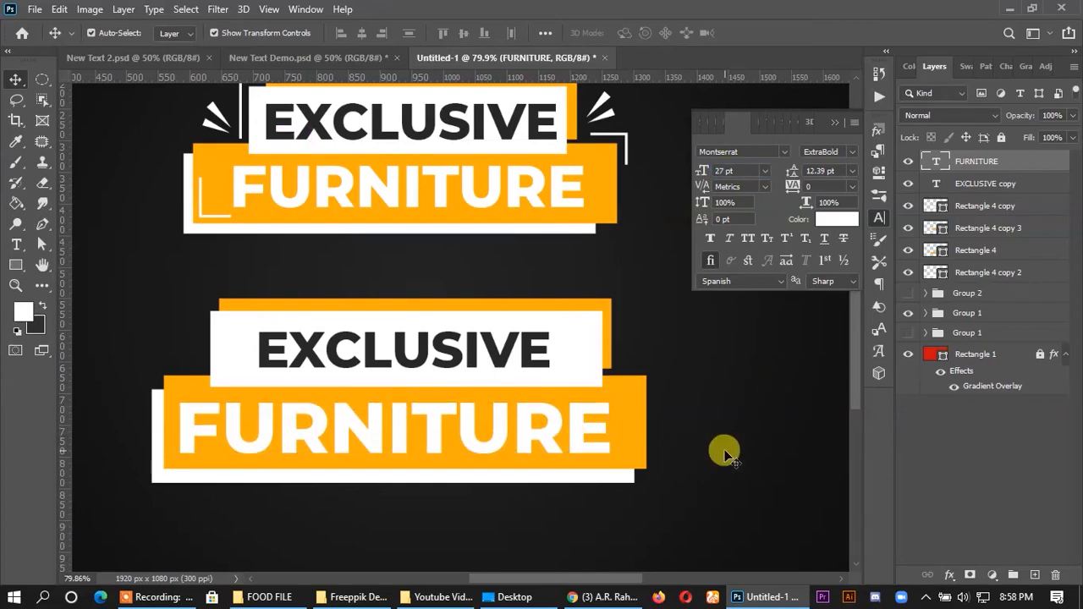
# - Enlarge the lower EXCLUSIVE text to 23 pt and position it inside the white rectangle
pyautogui.click(498, 366)
pyautogui.press('Up')
pyautogui.press('Up')
pyautogui.press('Up')
pyautogui.press('Up')
pyautogui.click(718, 310)
pyautogui.moveTo(508, 355); pyautogui.dragTo(510, 363)
pyautogui.click(728, 360)
pyautogui.scroll(-3, 560, 296)
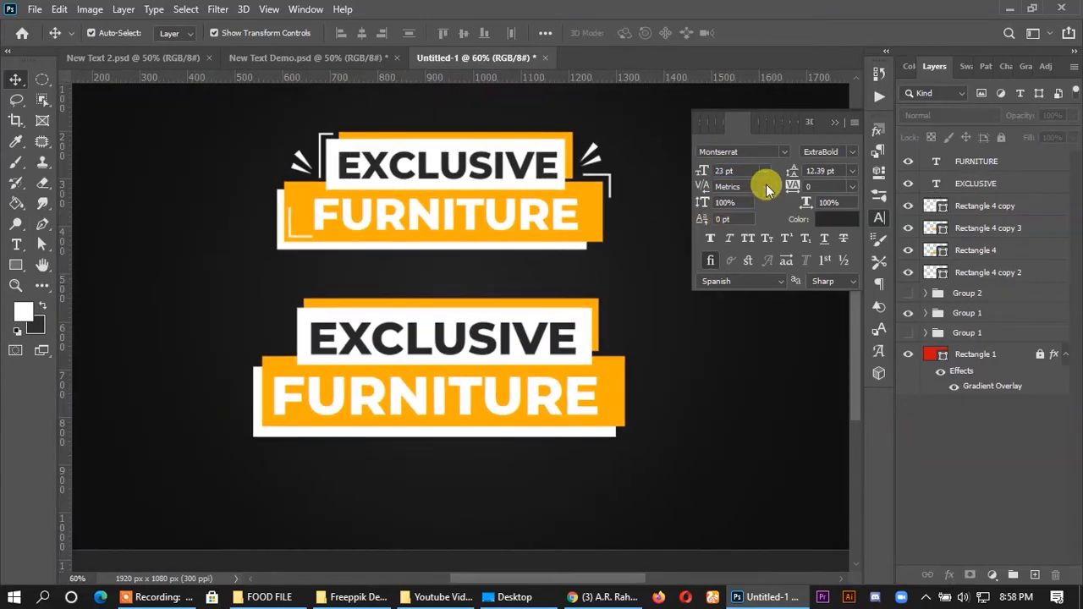
pyautogui.click(837, 120)
pyautogui.scroll(2, 650, 367)
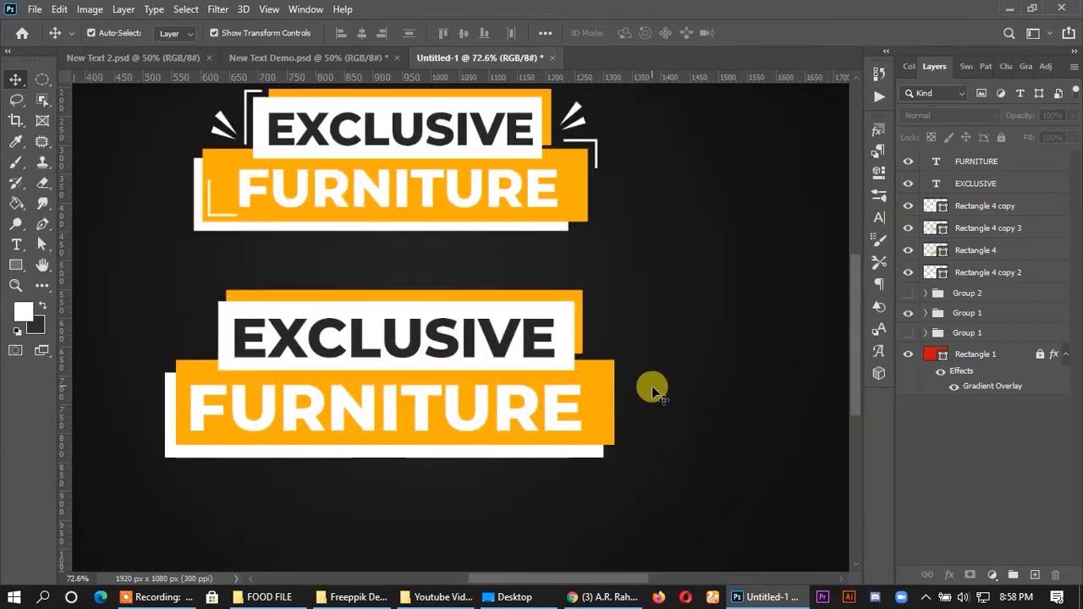
# - Activate the Pen tool and place a horizontal and a vertical guide just outside the lower orange banner's upper-right corner
pyautogui.scroll(4, 652, 386)
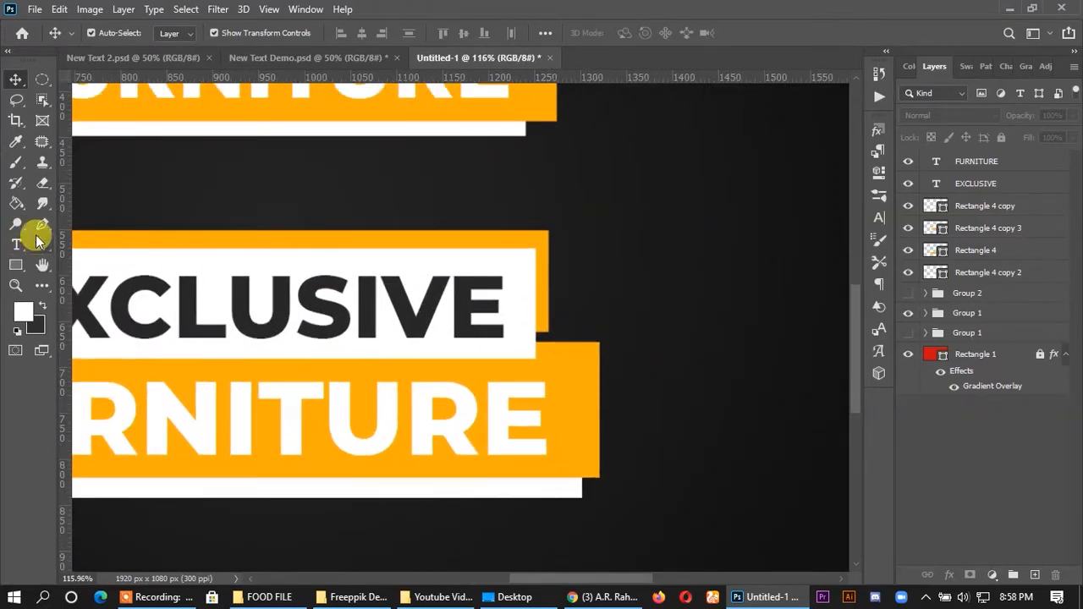
pyautogui.click(42, 224)
pyautogui.scroll(4, 643, 415)
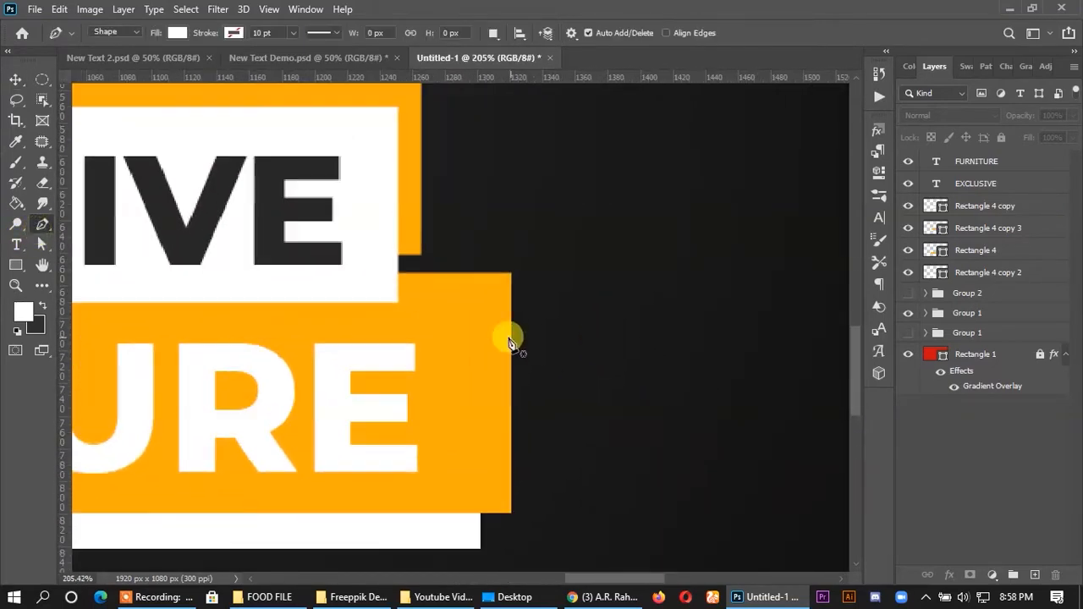
pyautogui.click(413, 256)
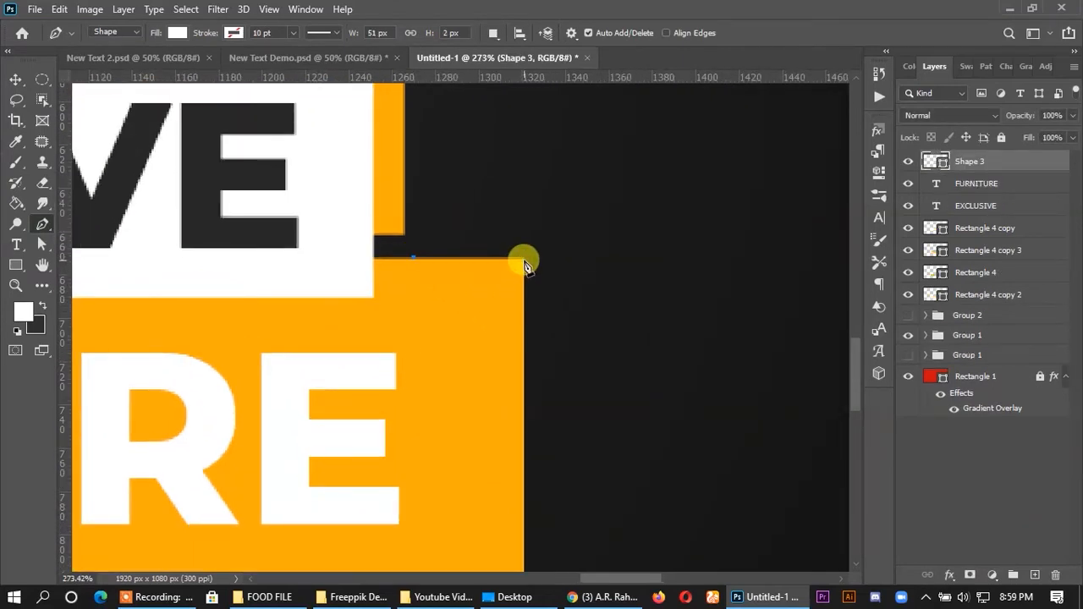
pyautogui.hotkey('ctrl', 'z')
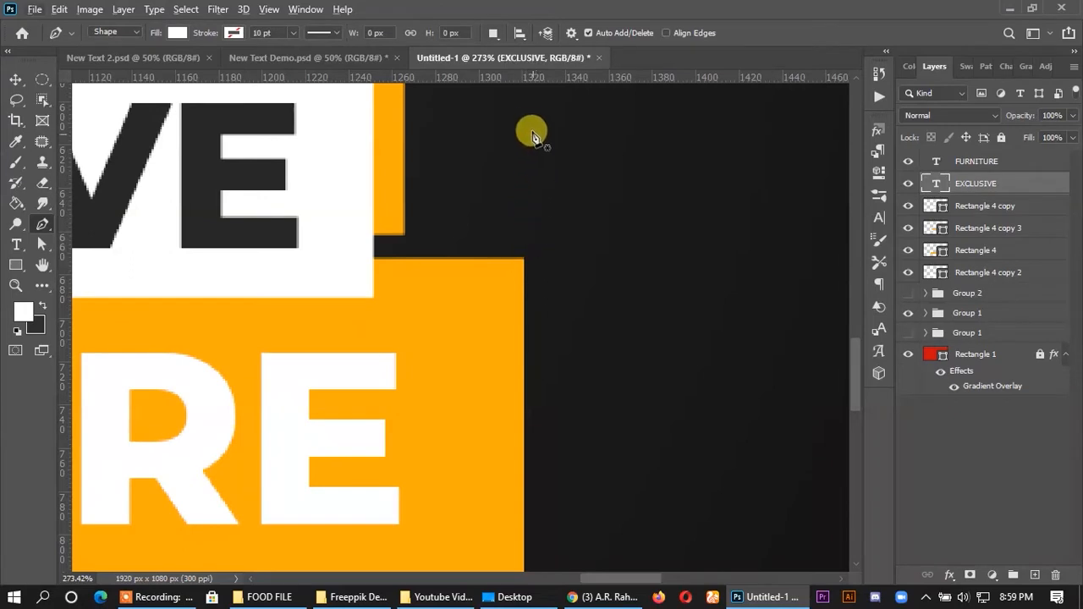
pyautogui.moveTo(523, 78); pyautogui.dragTo(498, 236)
pyautogui.moveTo(68, 320); pyautogui.dragTo(550, 377)
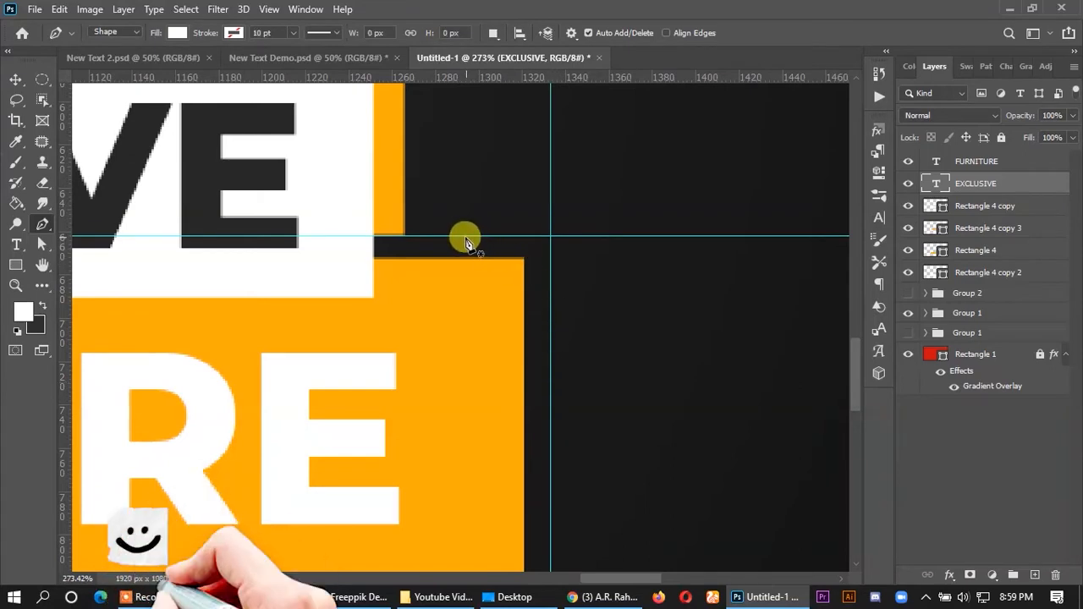
# - Draw a three-point corner path along the two guides with the Pen tool, about 39 px wide and 38 px high
pyautogui.click(465, 236)
pyautogui.click(551, 235)
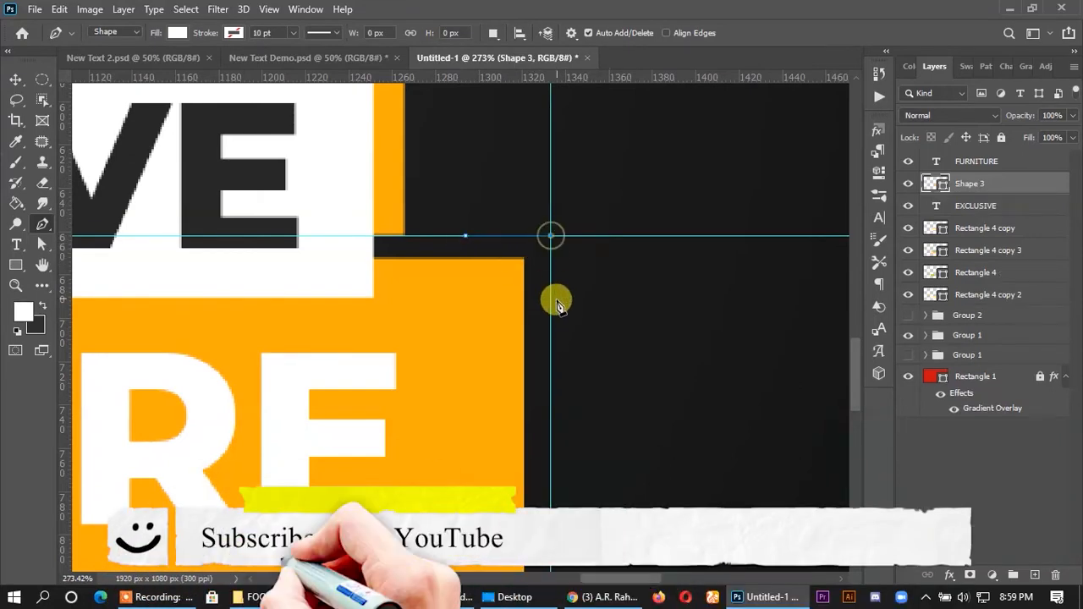
pyautogui.click(551, 317)
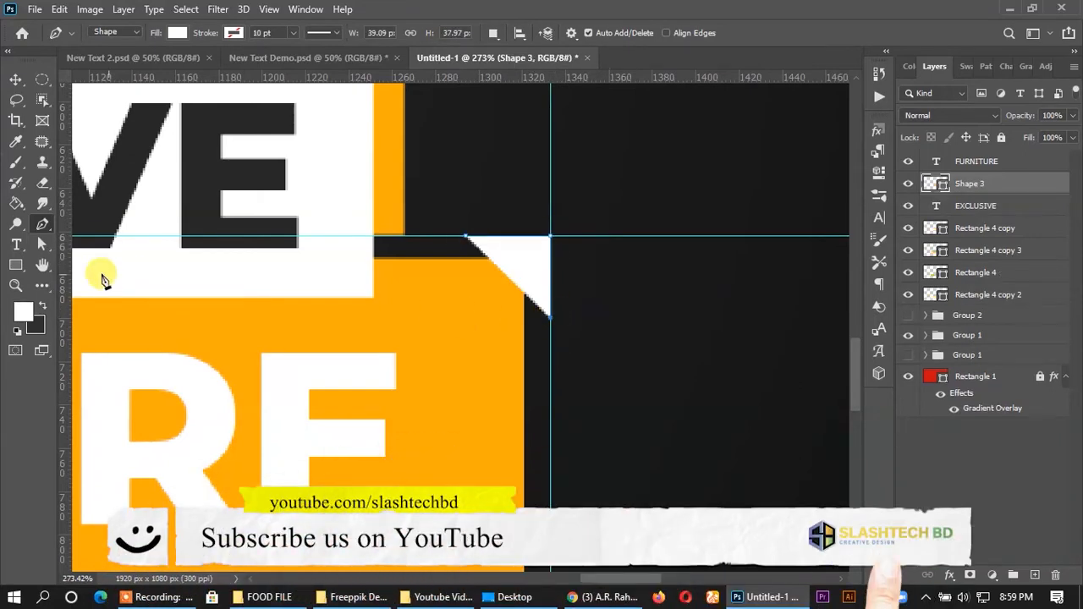
# - Remove the corner path's fill and give it a solid white stroke of 0.5 pt
pyautogui.click(42, 244)
pyautogui.click(241, 33)
pyautogui.click(144, 65)
pyautogui.click(295, 32)
pyautogui.click(212, 116)
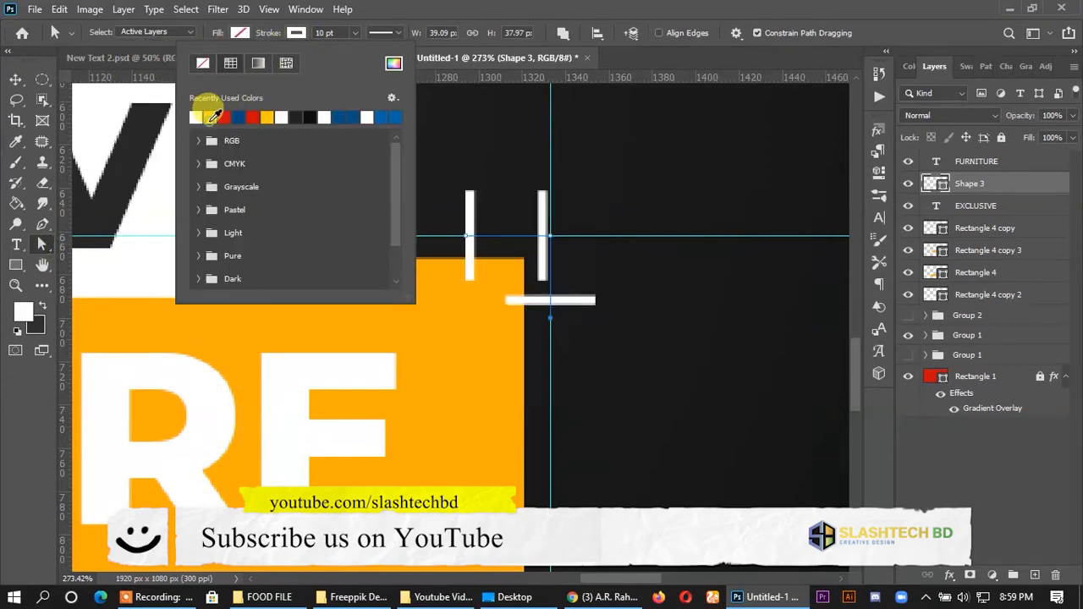
pyautogui.click(381, 33)
pyautogui.click(323, 32)
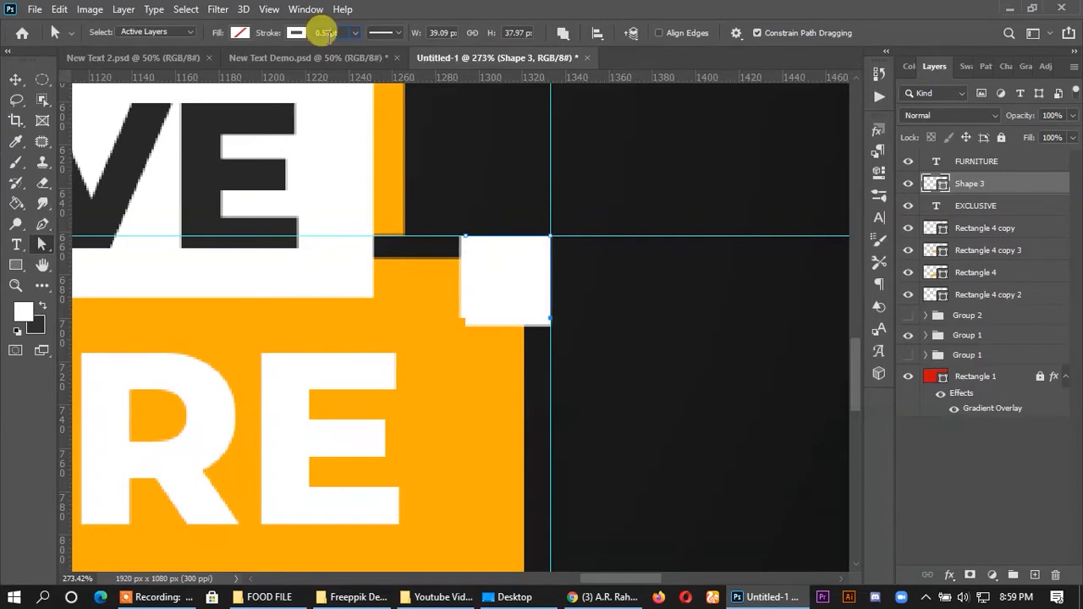
pyautogui.press('Return')
pyautogui.click(15, 78)
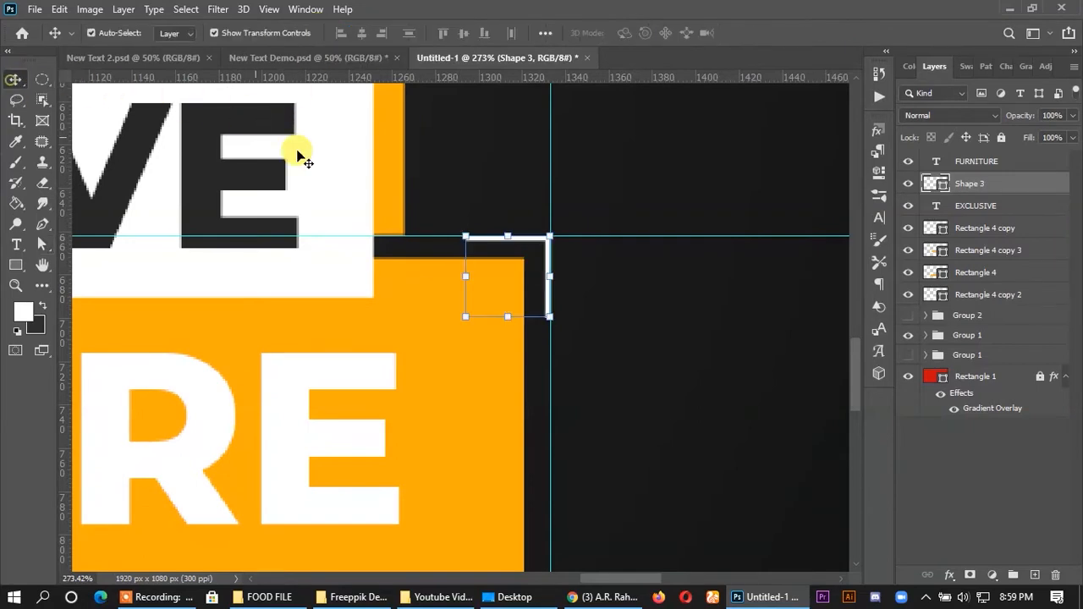
pyautogui.click(671, 279)
# - Remove the horizontal and vertical guides from the canvas
pyautogui.scroll(-7, 677, 286)
pyautogui.scroll(2, 651, 279)
pyautogui.scroll(1, 617, 279)
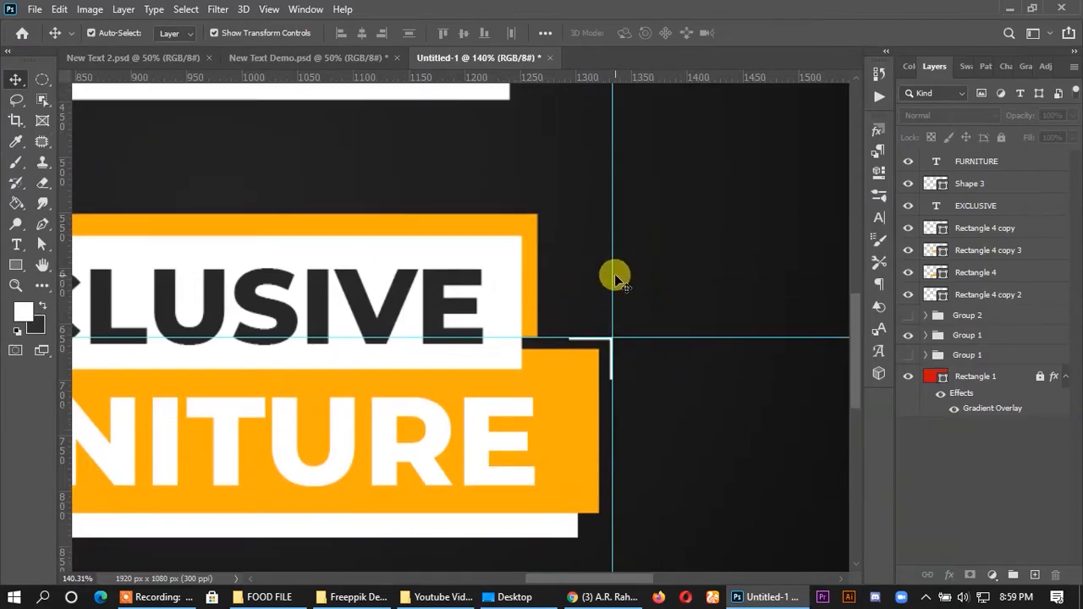
pyautogui.scroll(4, 622, 339)
pyautogui.moveTo(637, 333); pyautogui.dragTo(626, 74)
pyautogui.moveTo(603, 313); pyautogui.dragTo(25, 283)
pyautogui.moveTo(329, 88); pyautogui.dragTo(329, 78)
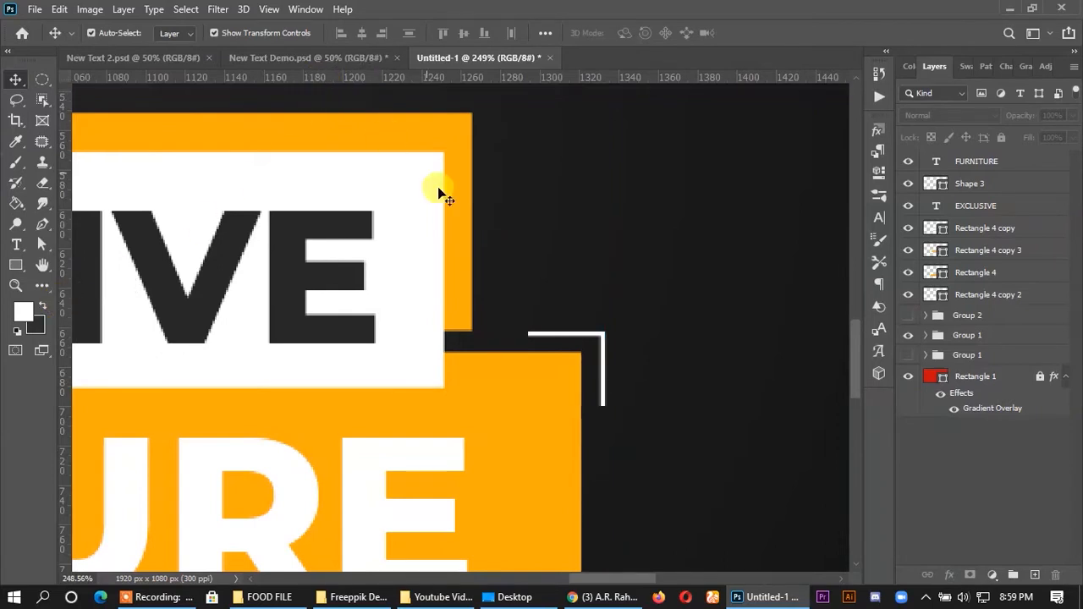
# - Stretch the white corner bracket outward to about 123.39% width and 110.60% height
pyautogui.click(576, 336)
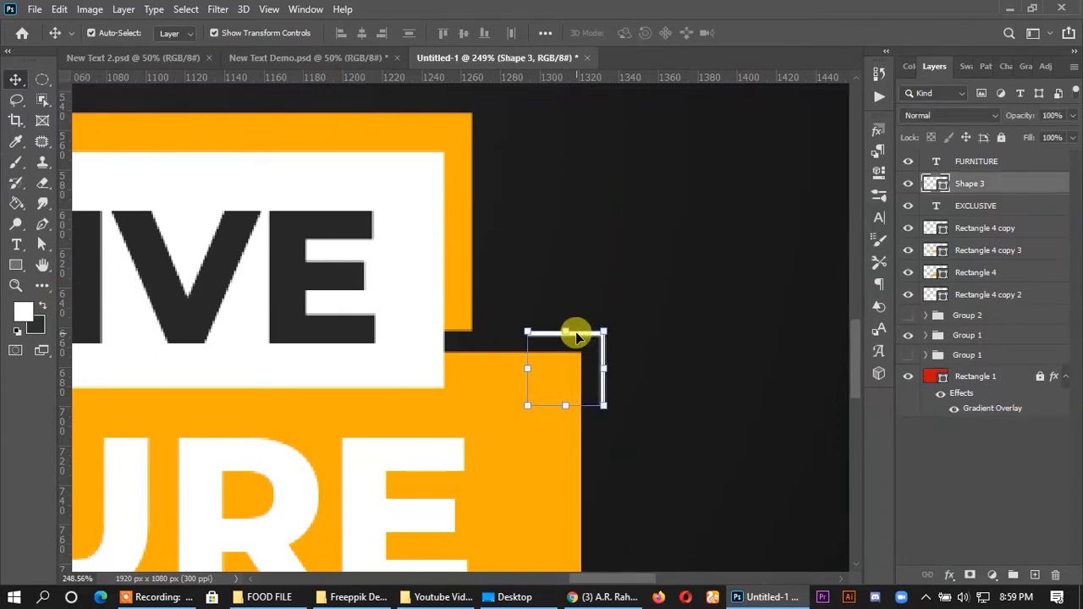
pyautogui.scroll(1, 539, 366)
pyautogui.moveTo(529, 369); pyautogui.dragTo(510, 370)
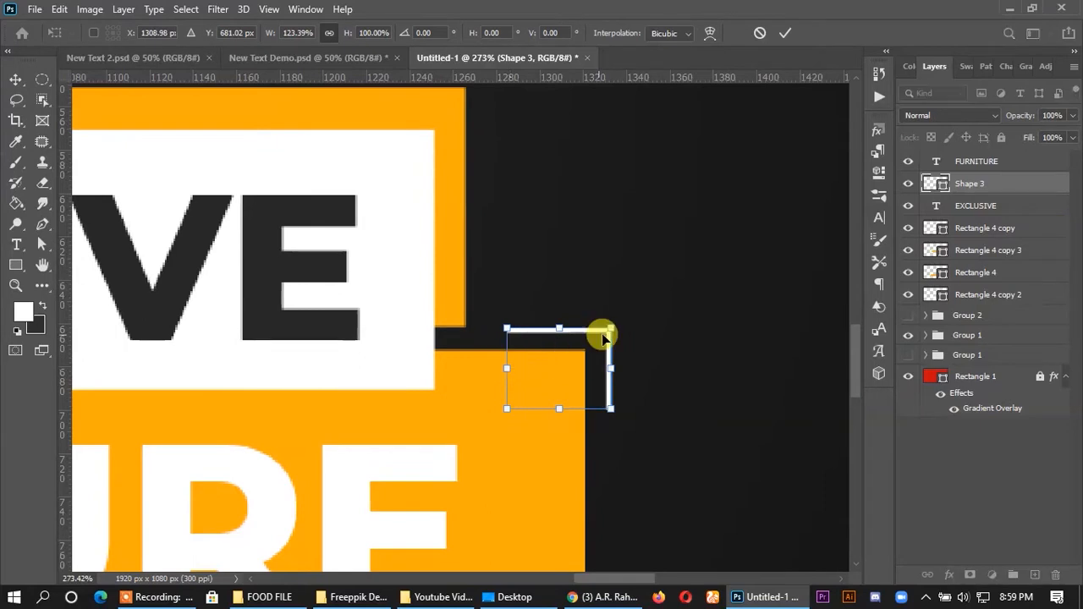
pyautogui.moveTo(568, 327); pyautogui.dragTo(560, 317)
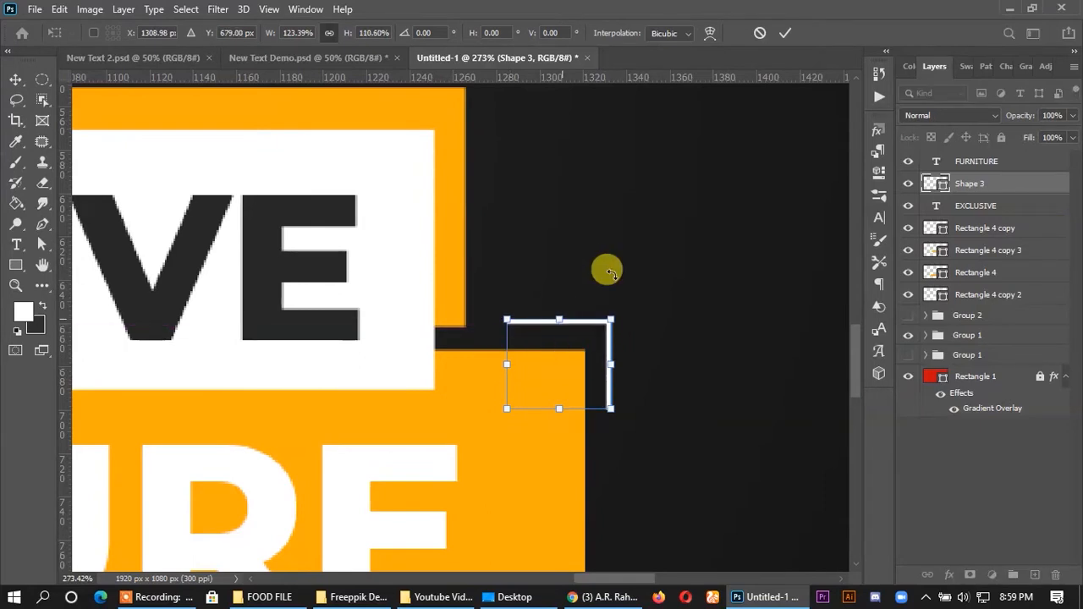
pyautogui.click(786, 33)
pyautogui.scroll(-5, 702, 242)
pyautogui.scroll(-9, 682, 252)
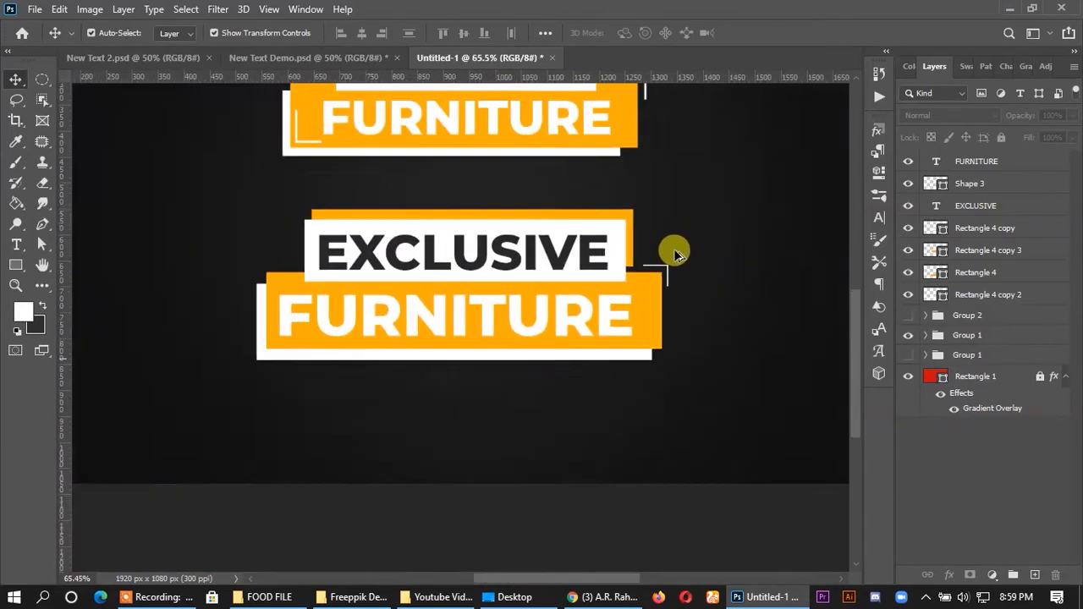
# - Duplicate the white corner bracket and place the copy at the lower-left corner of the orange FURNITURE rectangle
pyautogui.scroll(3, 657, 418)
pyautogui.scroll(3, 211, 387)
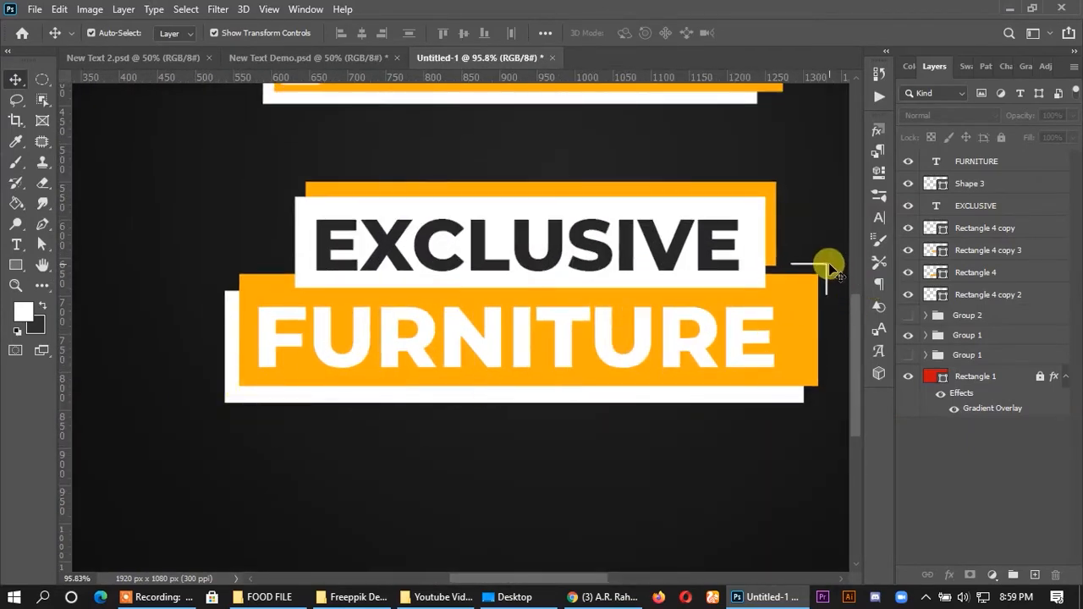
pyautogui.moveTo(826, 265); pyautogui.dragTo(267, 364)
# - Flip the copied bracket horizontally and vertically and fit it just inside the orange rectangle's lower-left corner
pyautogui.hotkey('ctrl', 't')
pyautogui.scroll(3, 250, 375)
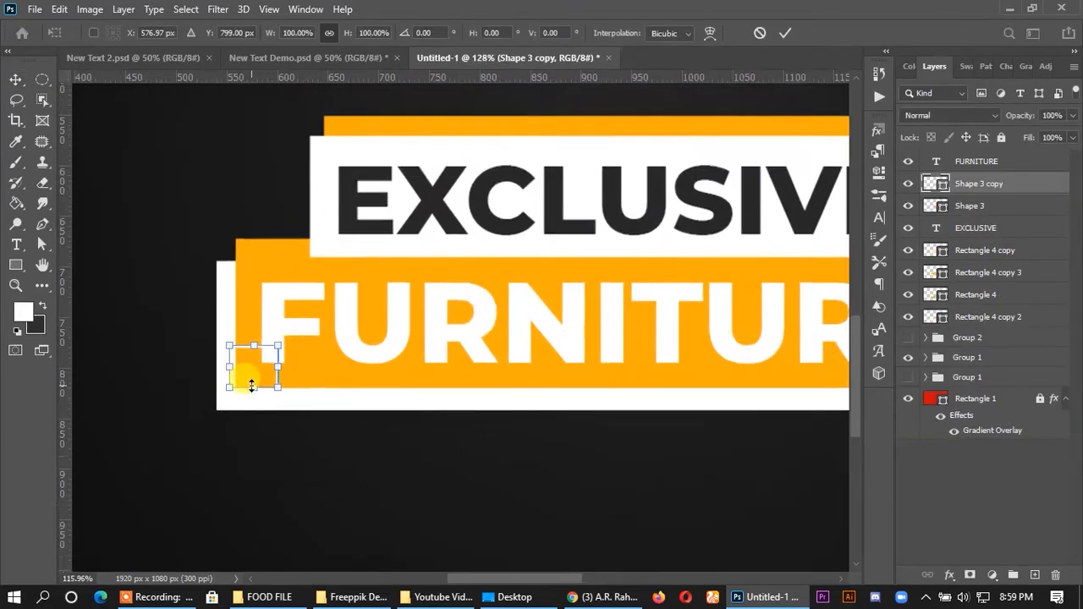
pyautogui.rightClick(256, 371)
pyautogui.click(307, 354)
pyautogui.rightClick(261, 354)
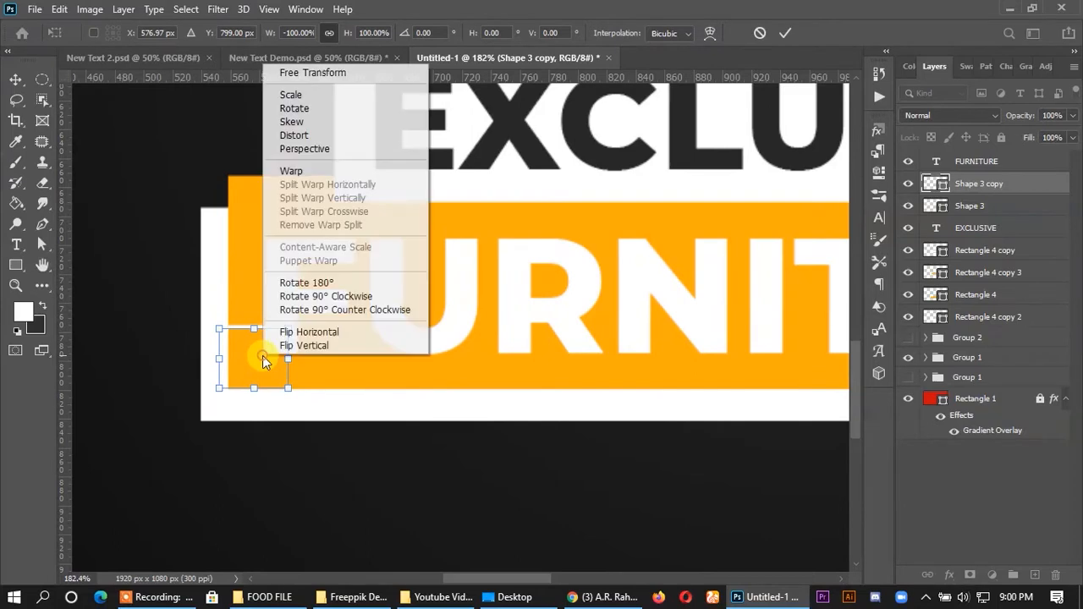
pyautogui.click(284, 347)
pyautogui.moveTo(239, 373); pyautogui.dragTo(258, 366)
pyautogui.click(785, 32)
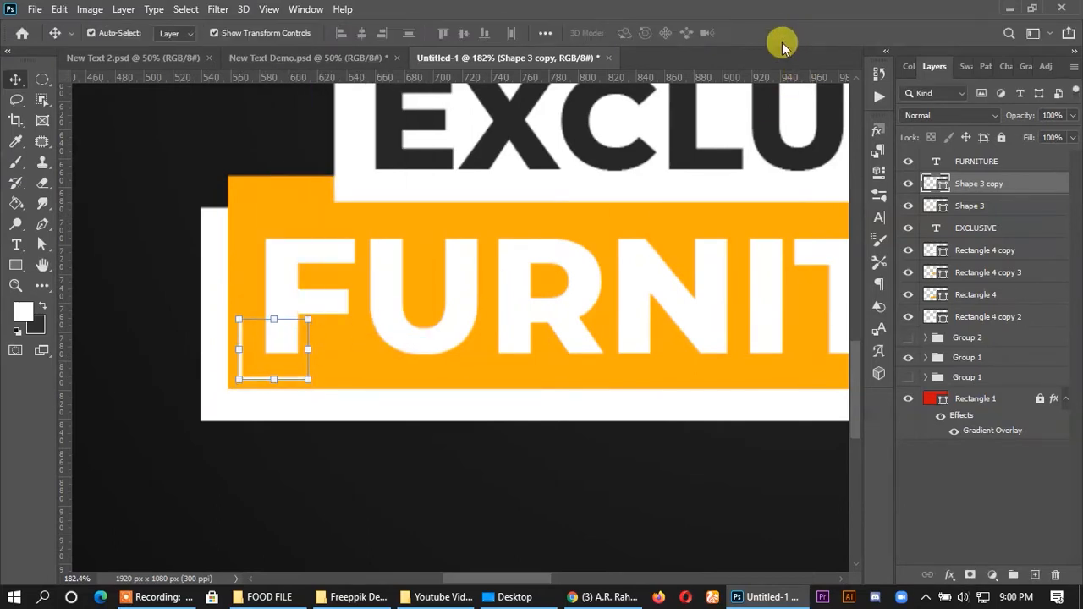
# - Place a vertical guide left of the EXCLUSIVE box and a horizontal guide across its upper orange strip
pyautogui.scroll(-3, 136, 343)
pyautogui.scroll(-4, 198, 426)
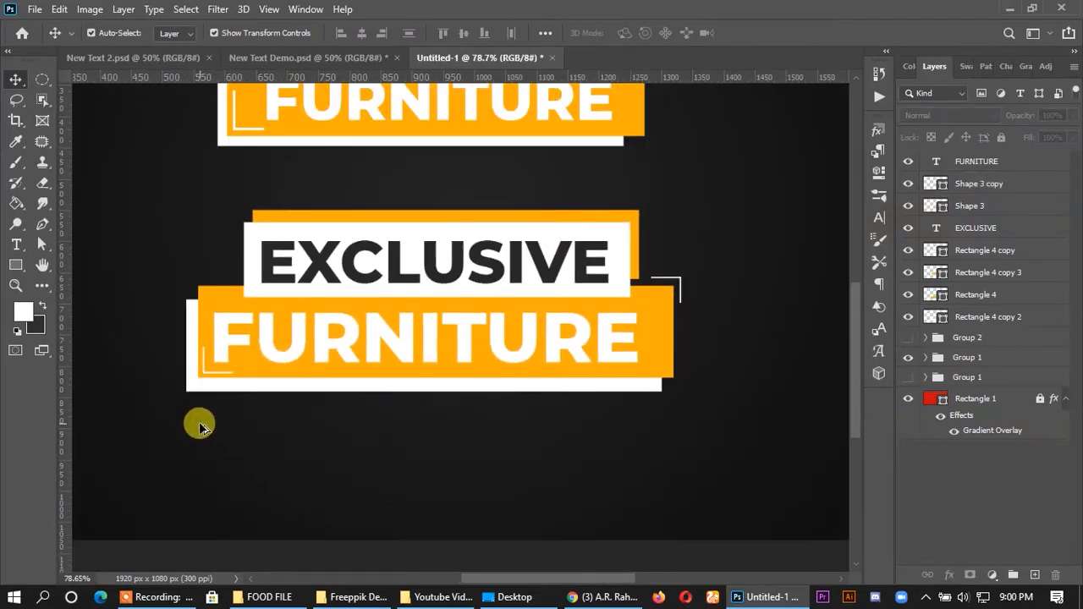
pyautogui.scroll(1, 621, 313)
pyautogui.scroll(-1, 621, 313)
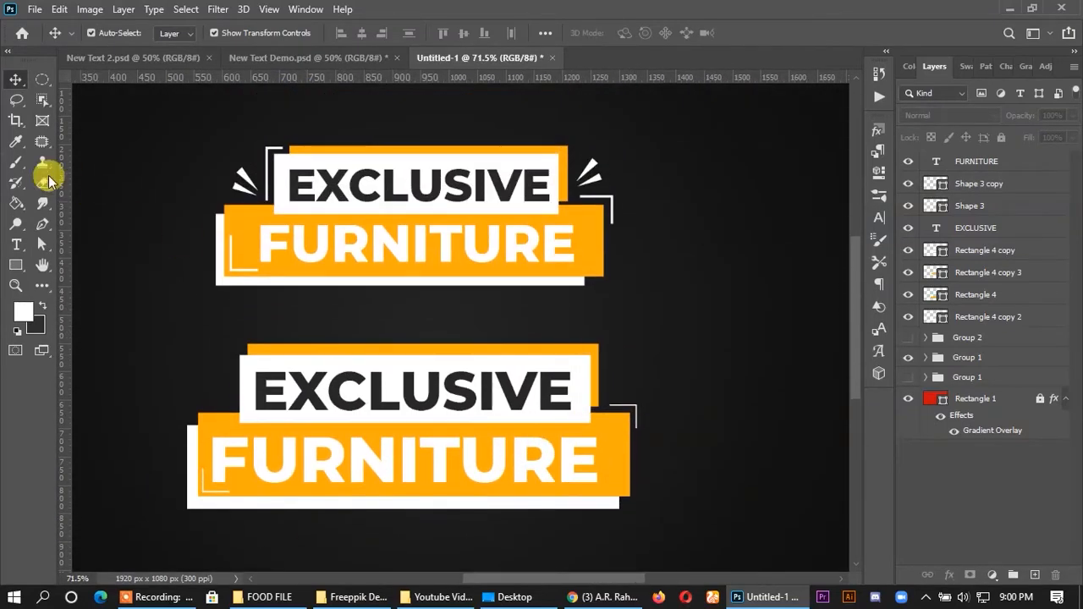
pyautogui.scroll(2, 222, 370)
pyautogui.scroll(4, 221, 370)
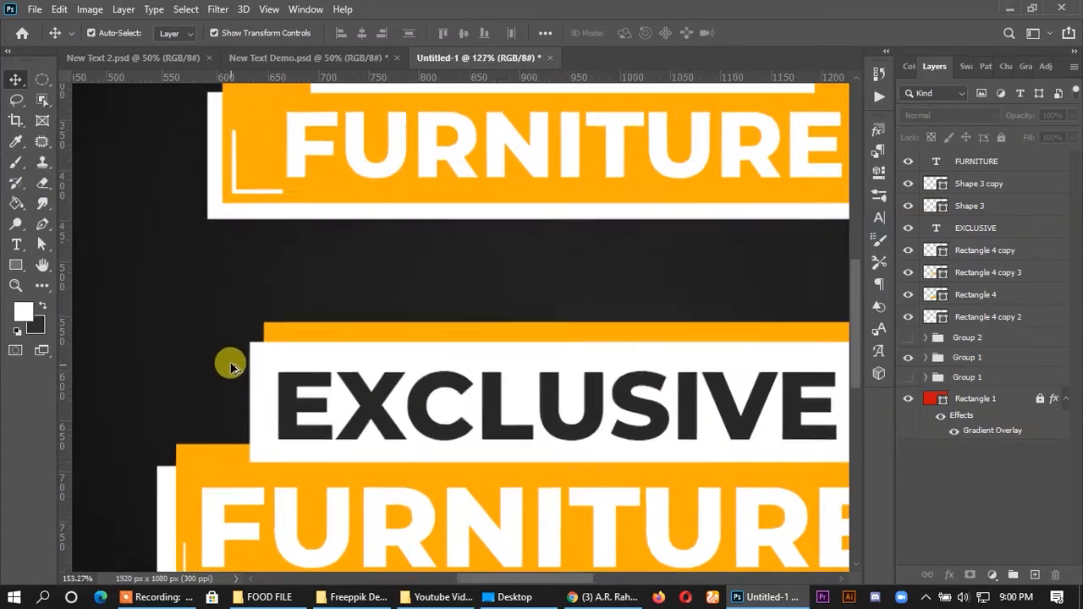
pyautogui.moveTo(59, 322); pyautogui.dragTo(223, 341)
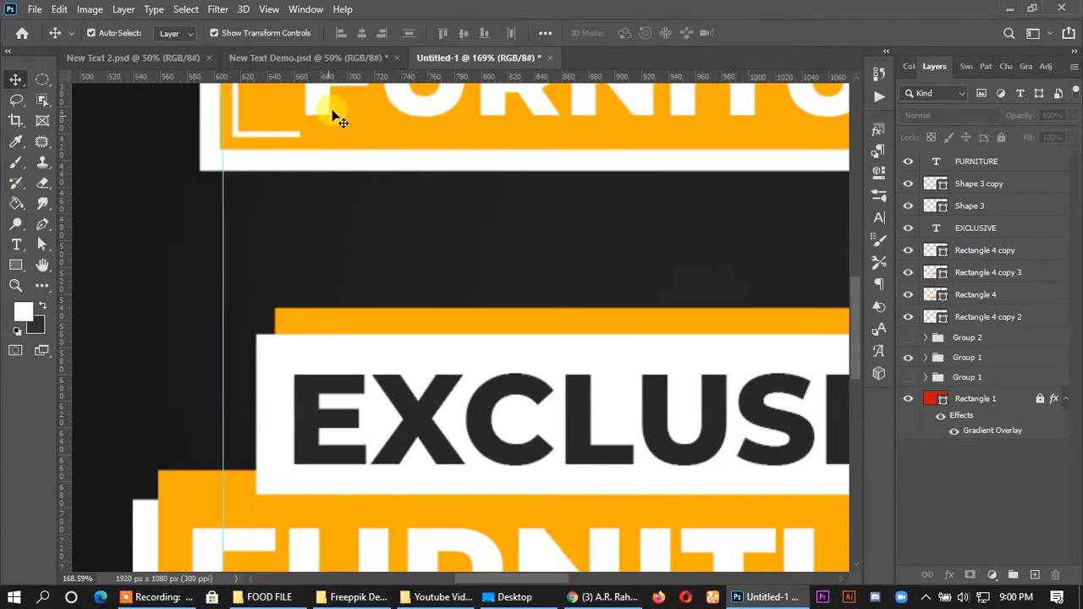
pyautogui.moveTo(342, 73); pyautogui.dragTo(289, 320)
pyautogui.scroll(-4, 293, 308)
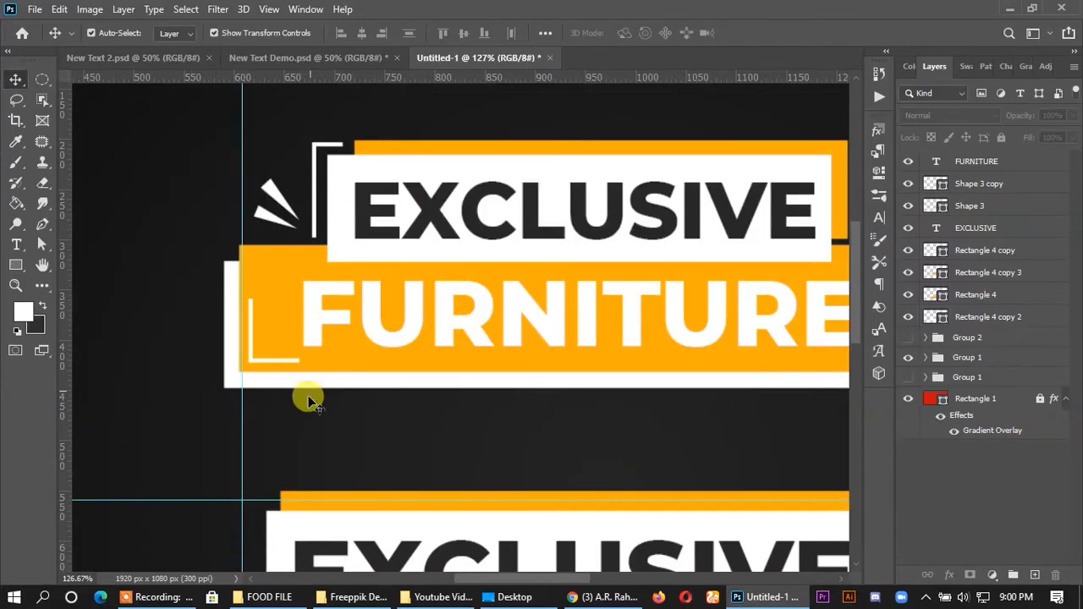
pyautogui.scroll(4, 254, 499)
pyautogui.moveTo(282, 523); pyautogui.dragTo(273, 511)
# - Draw a three-point corner path along the guides with the Pen tool, about 31 px wide and 104 px high
pyautogui.click(43, 224)
pyautogui.scroll(1, 268, 531)
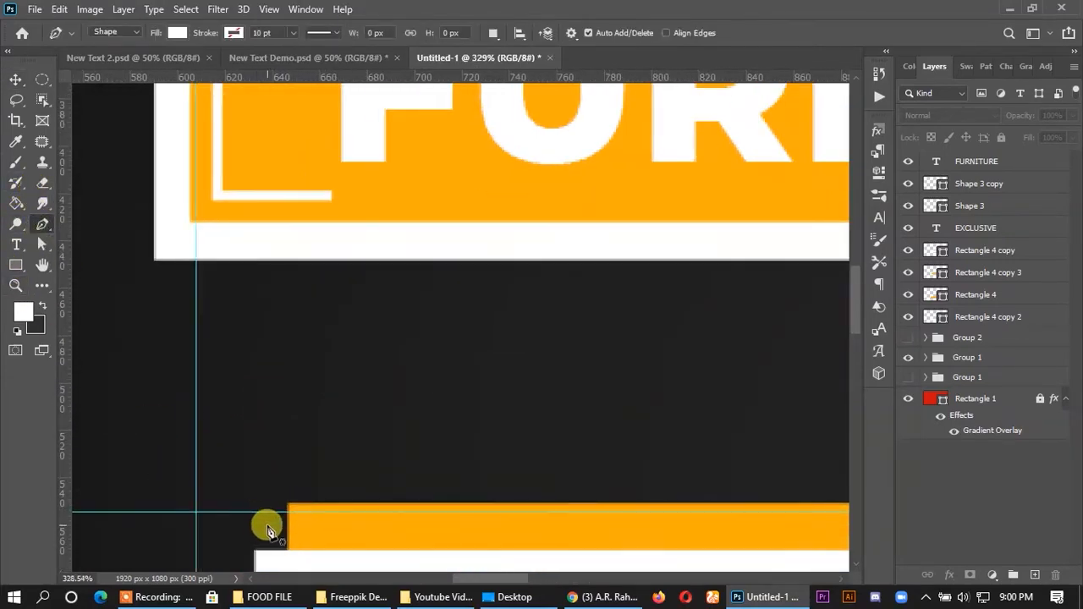
pyautogui.scroll(3, 267, 531)
pyautogui.click(268, 492)
pyautogui.click(95, 491)
pyautogui.scroll(-3, 178, 516)
pyautogui.scroll(-1, 166, 501)
pyautogui.scroll(-4, 214, 500)
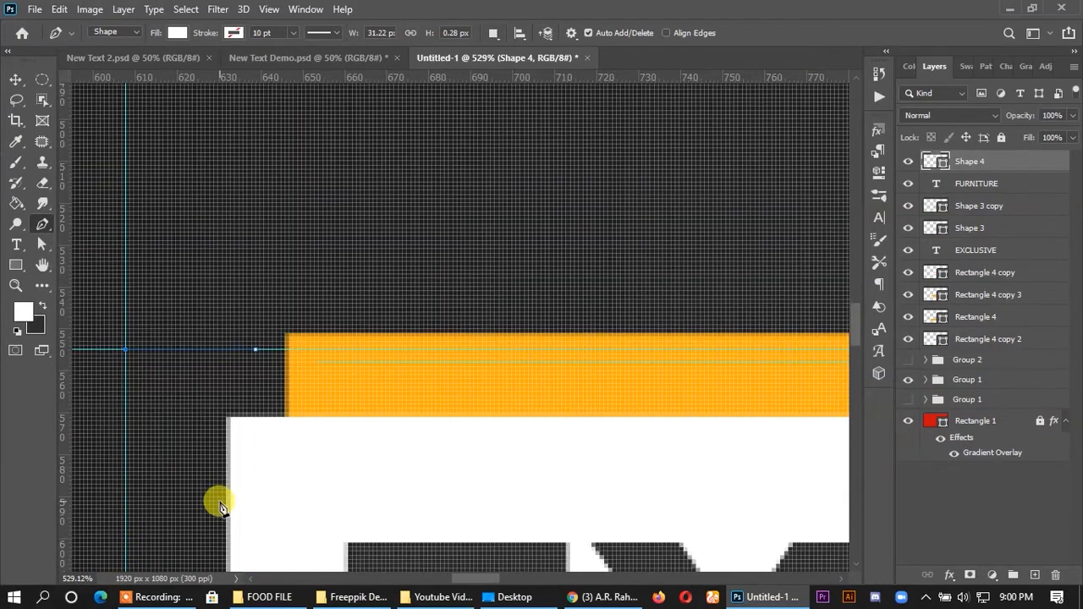
pyautogui.scroll(-1, 205, 476)
pyautogui.scroll(-5, 205, 476)
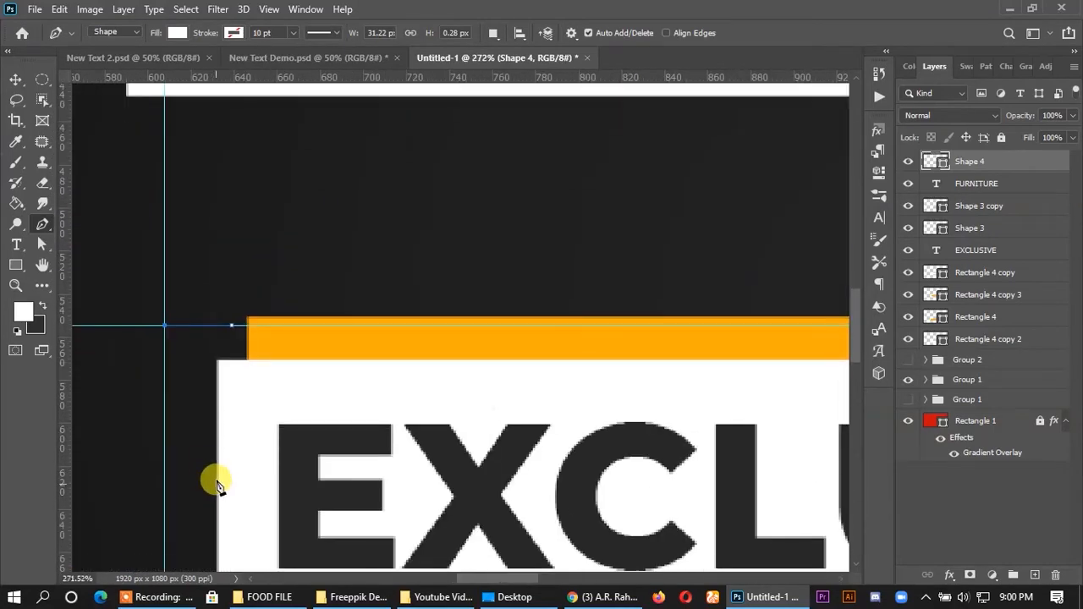
pyautogui.click(181, 512)
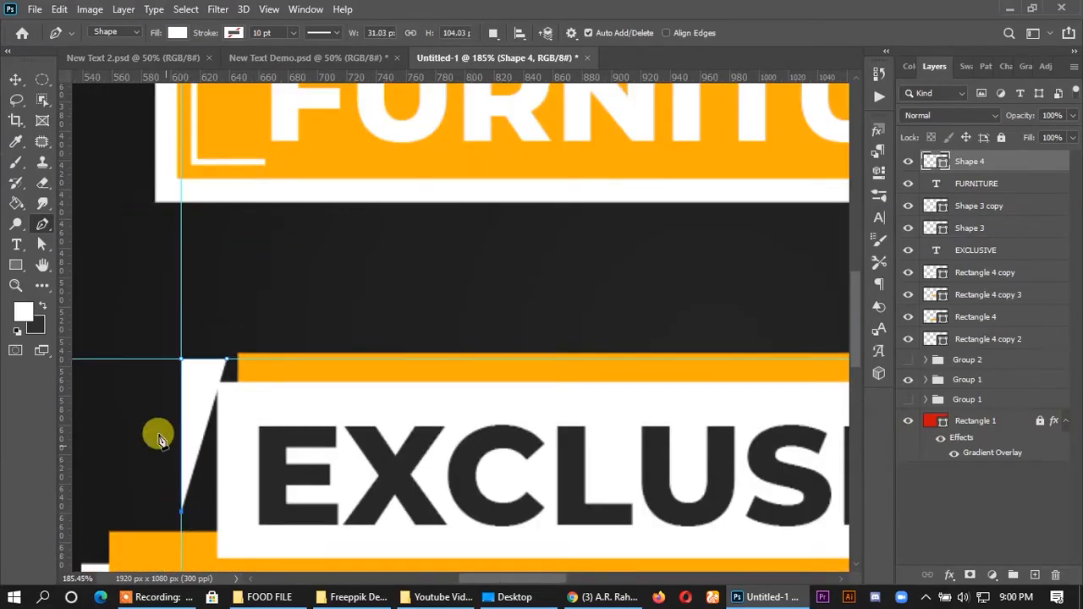
# - Remove the new corner path's fill and give it a solid white stroke of 0.65 pt
pyautogui.click(42, 244)
pyautogui.click(241, 32)
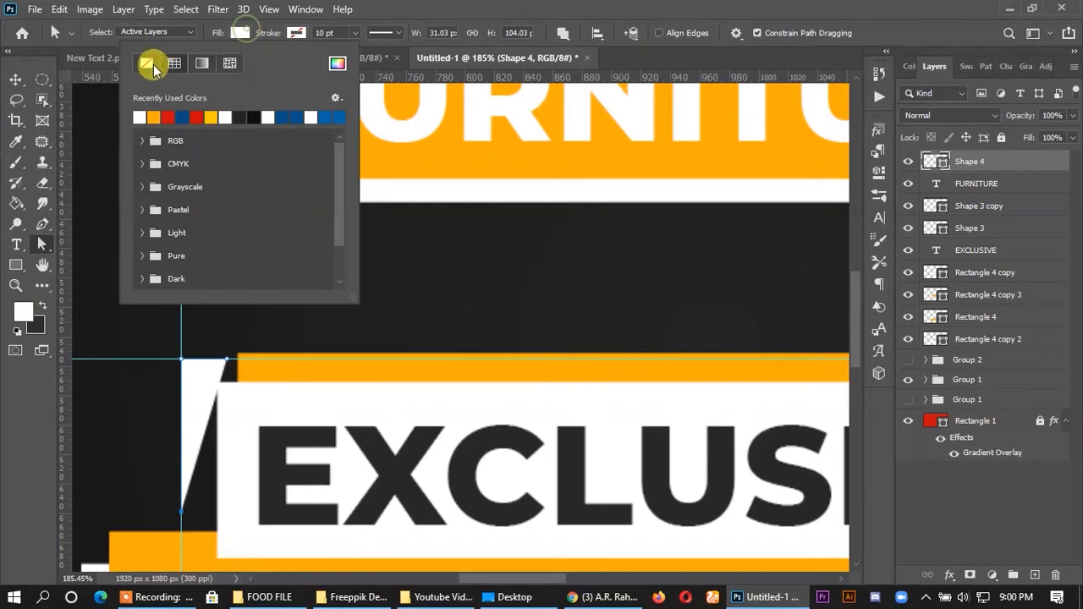
pyautogui.click(147, 63)
pyautogui.click(318, 32)
pyautogui.click(198, 115)
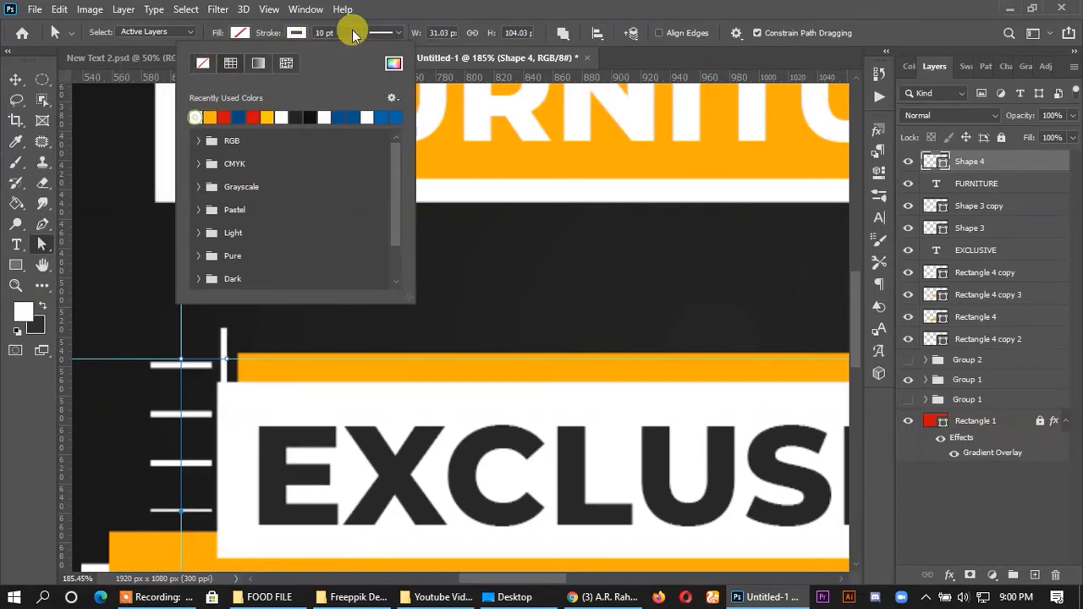
pyautogui.click(318, 32)
pyautogui.click(380, 33)
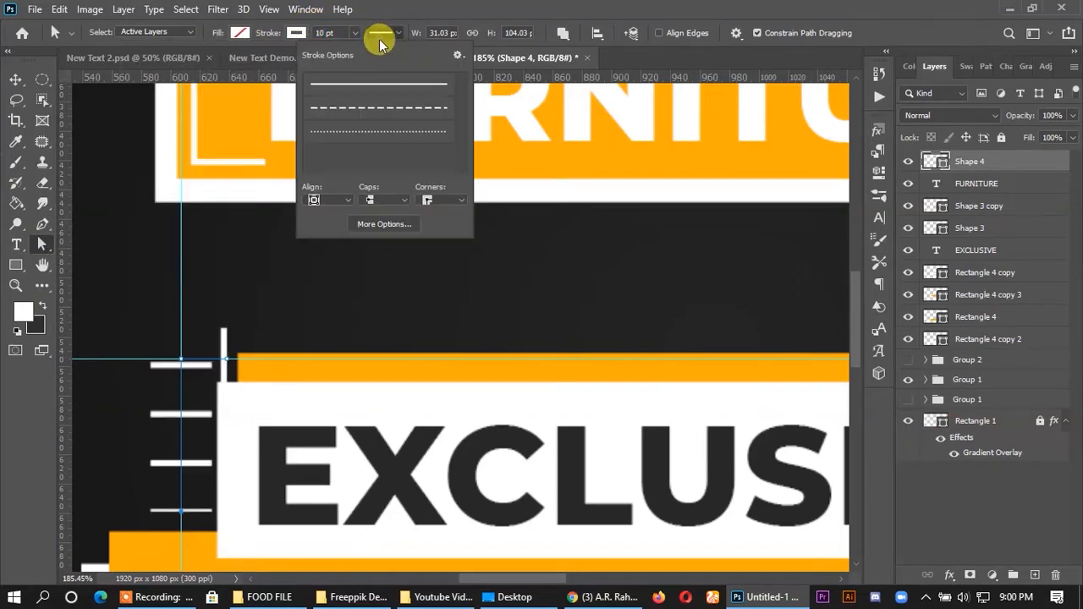
pyautogui.click(324, 30)
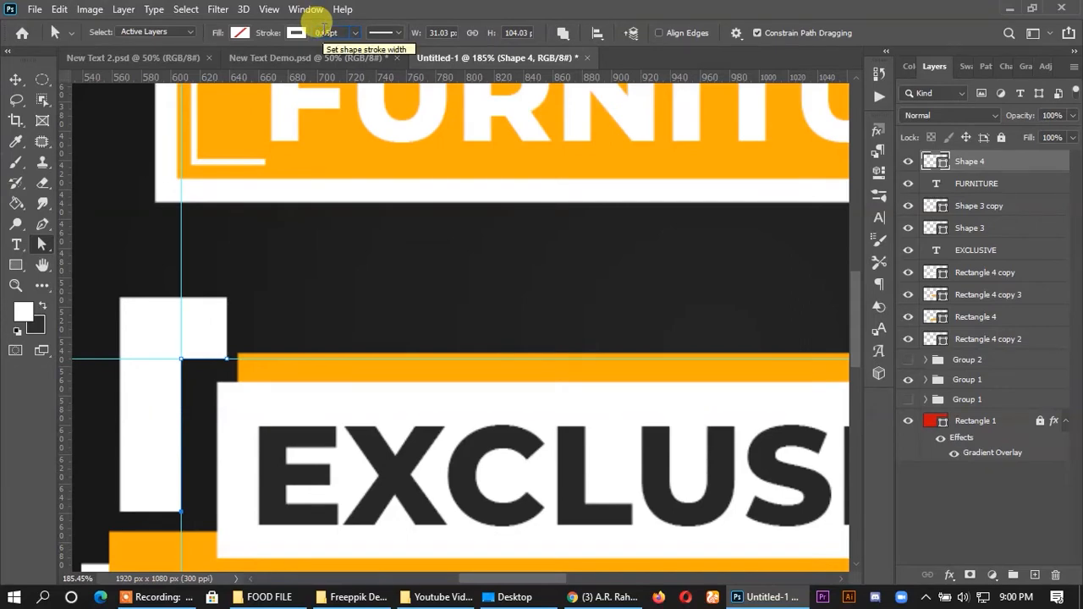
pyautogui.click(988, 169)
# - Deselect the bracket and remove the horizontal and vertical guides around the EXCLUSIVE box
pyautogui.click(17, 78)
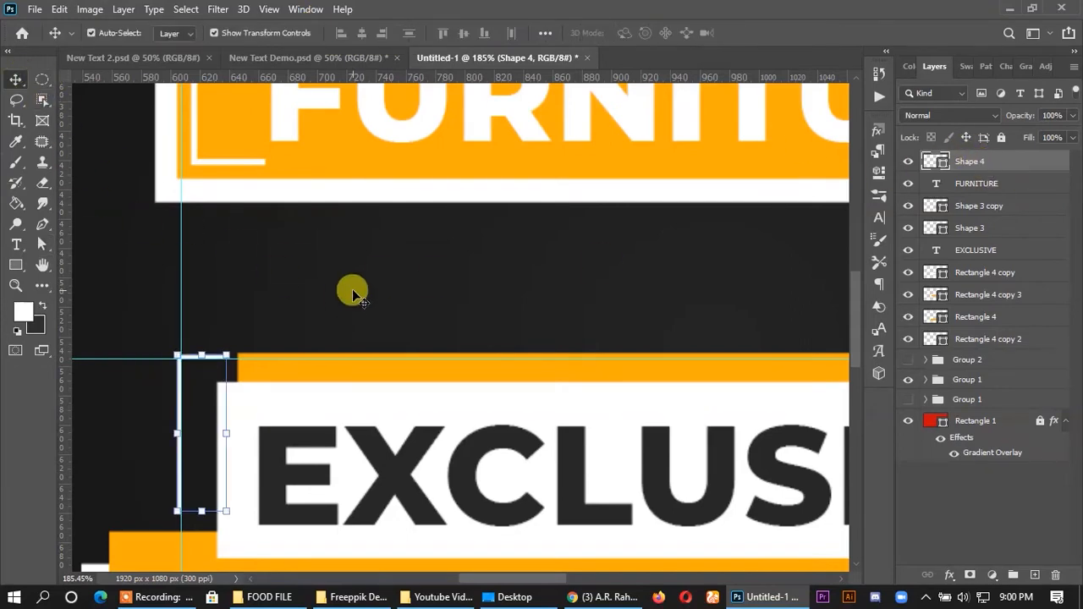
pyautogui.click(352, 289)
pyautogui.moveTo(276, 360); pyautogui.dragTo(285, 69)
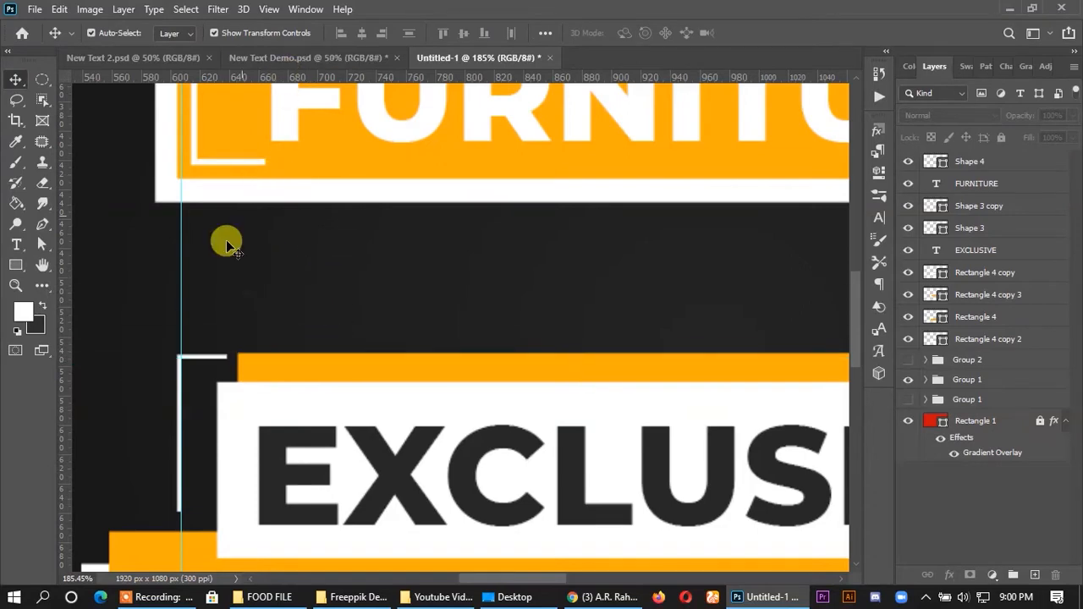
pyautogui.moveTo(179, 334); pyautogui.dragTo(51, 313)
pyautogui.scroll(-6, 240, 262)
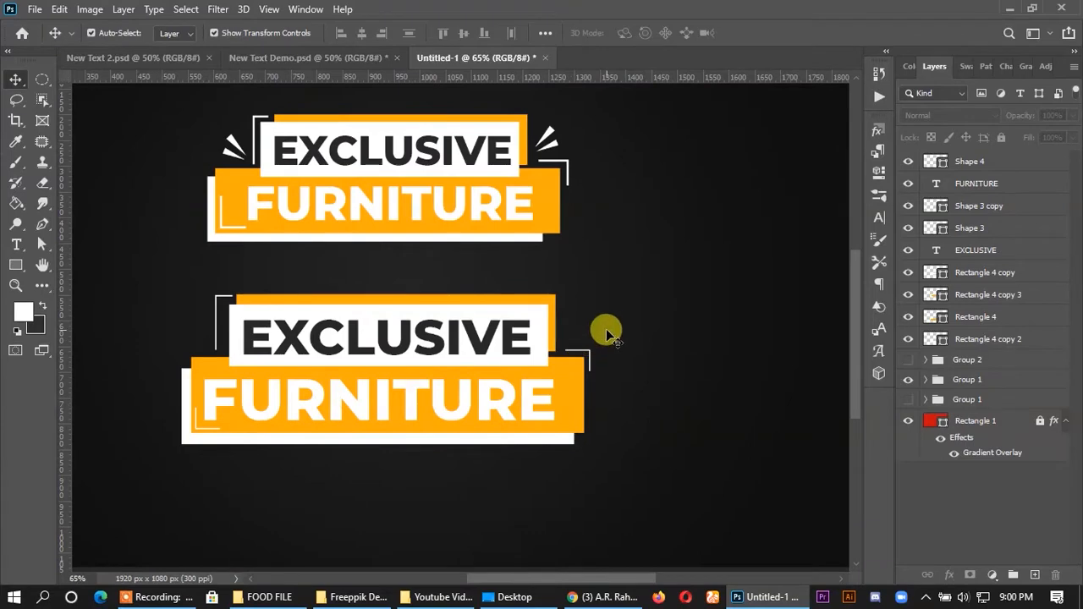
# - Draw a narrow white triangle with the Pen tool left of the upper-left bracket, about 32 px wide and 32 px high
pyautogui.scroll(4, 145, 363)
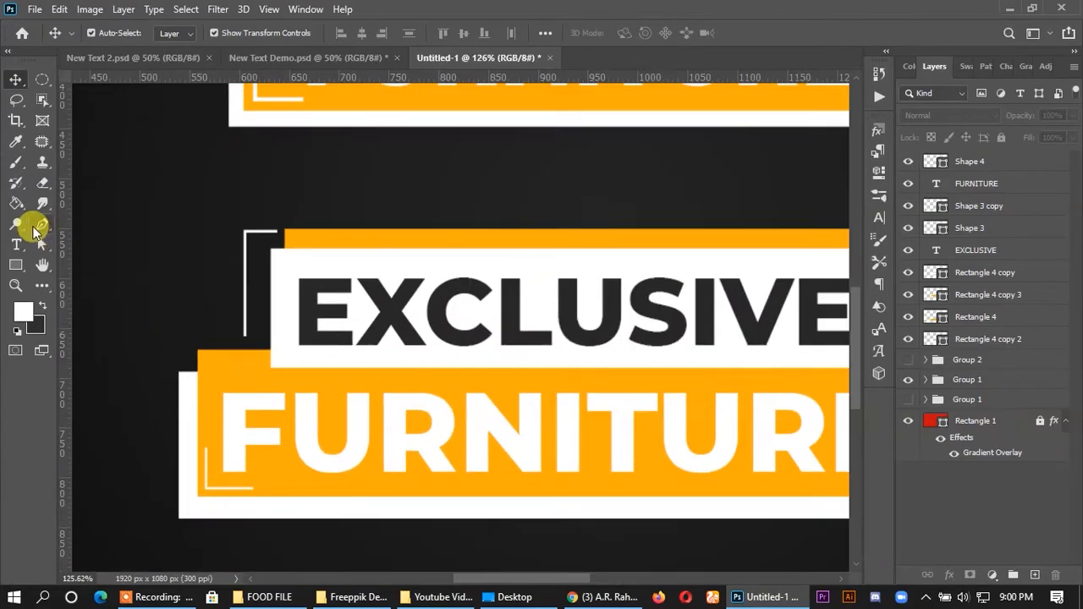
pyautogui.click(41, 224)
pyautogui.scroll(3, 188, 345)
pyautogui.click(215, 319)
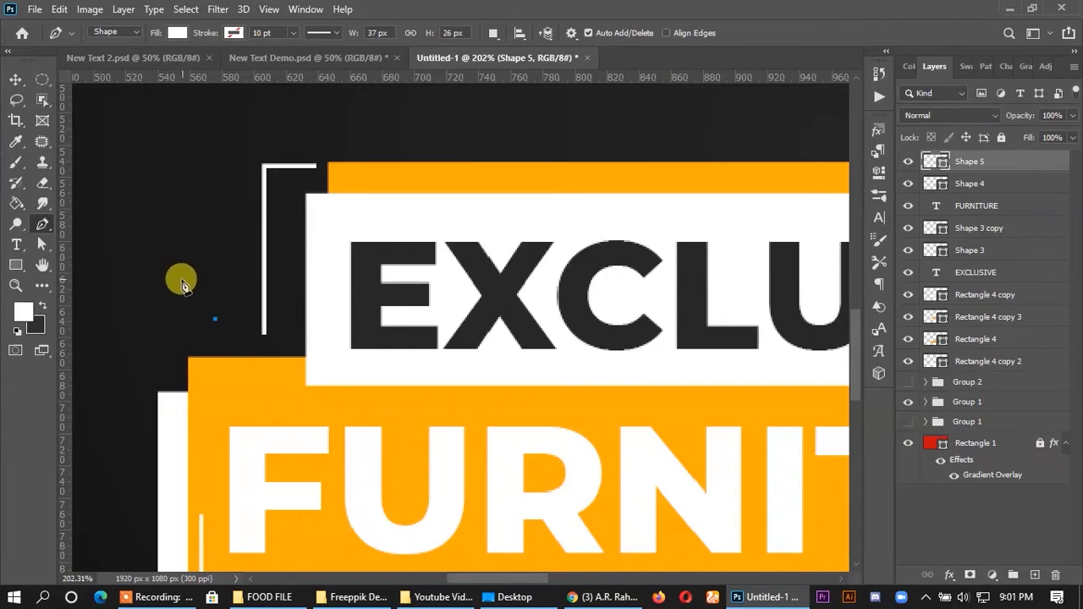
pyautogui.click(163, 286)
pyautogui.click(185, 269)
pyautogui.click(216, 321)
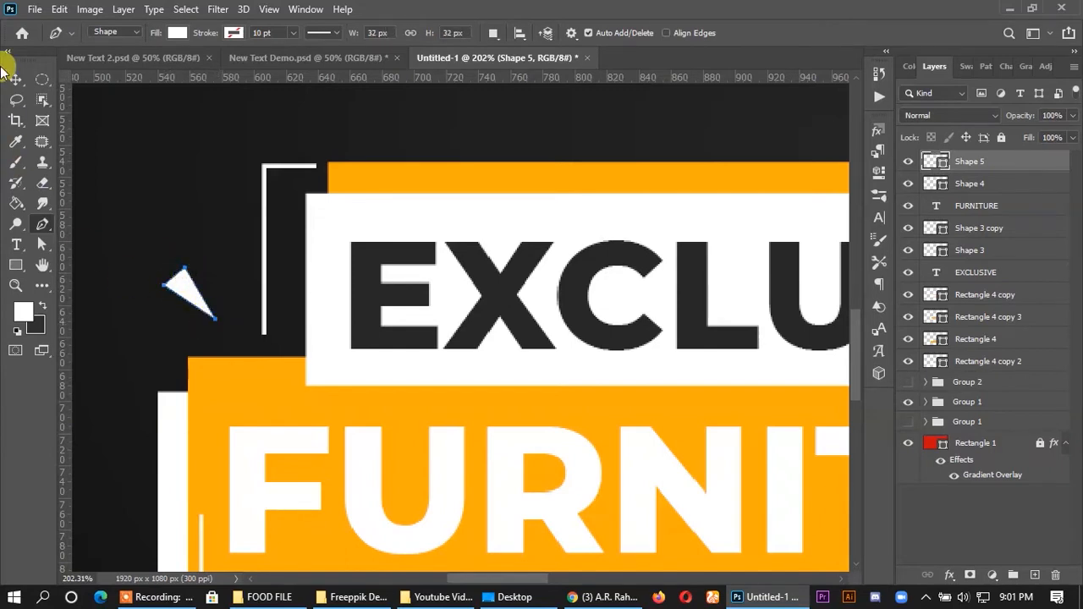
# - Move the white triangle closer to the upper-left bracket and duplicate it to form a pair of rays
pyautogui.click(15, 80)
pyautogui.moveTo(183, 298); pyautogui.dragTo(239, 335)
pyautogui.hotkey('ctrl', 'r')
pyautogui.hotkey('ctrl', 'r')
pyautogui.moveTo(221, 289); pyautogui.dragTo(253, 238)
# - Scale both triangles together to 114.32% and rotate them -35.69° beside the upper-left bracket
pyautogui.keyDown('ctrl'); pyautogui.click(987, 183); pyautogui.keyUp('ctrl')
pyautogui.hotkey('ctrl', 't')
pyautogui.moveTo(242, 307); pyautogui.dragTo(220, 288)
pyautogui.scroll(-13, 245, 266)
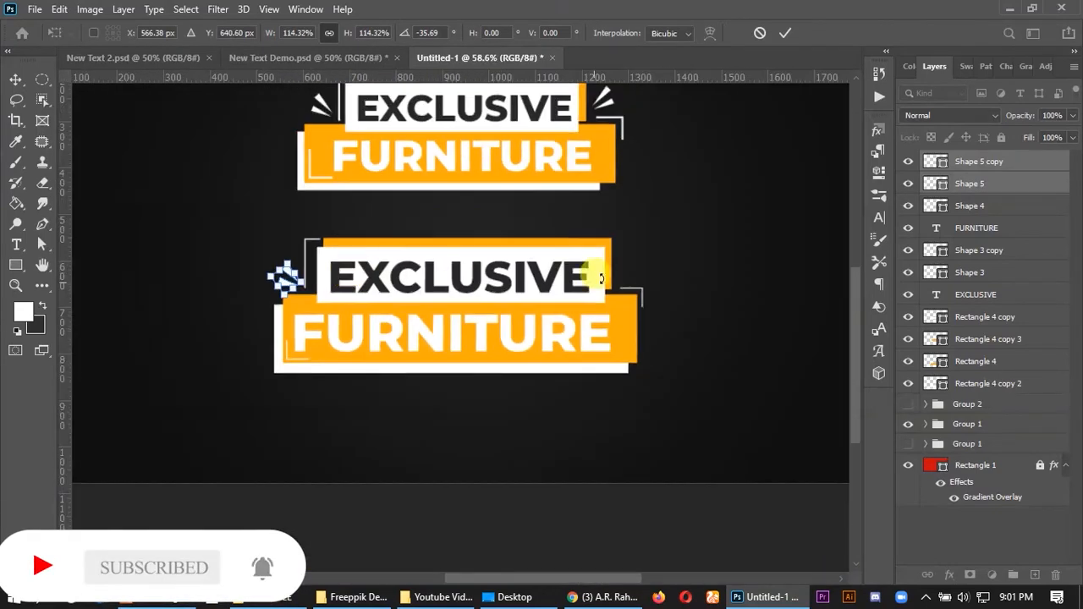
pyautogui.click(785, 32)
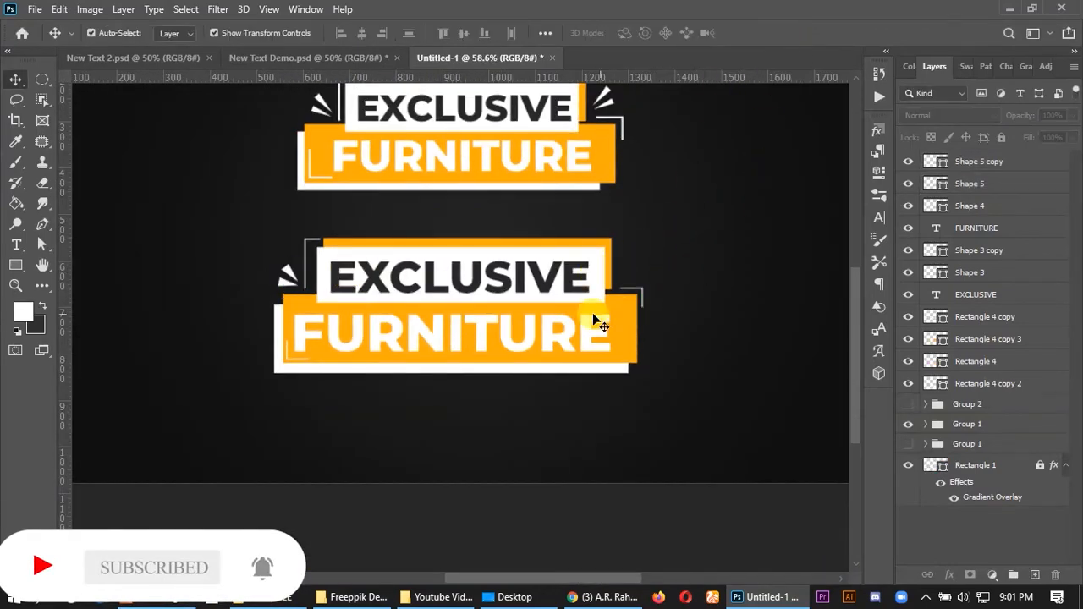
# - Delete the lower of the two white triangles
pyautogui.scroll(3, 292, 279)
pyautogui.scroll(5, 288, 277)
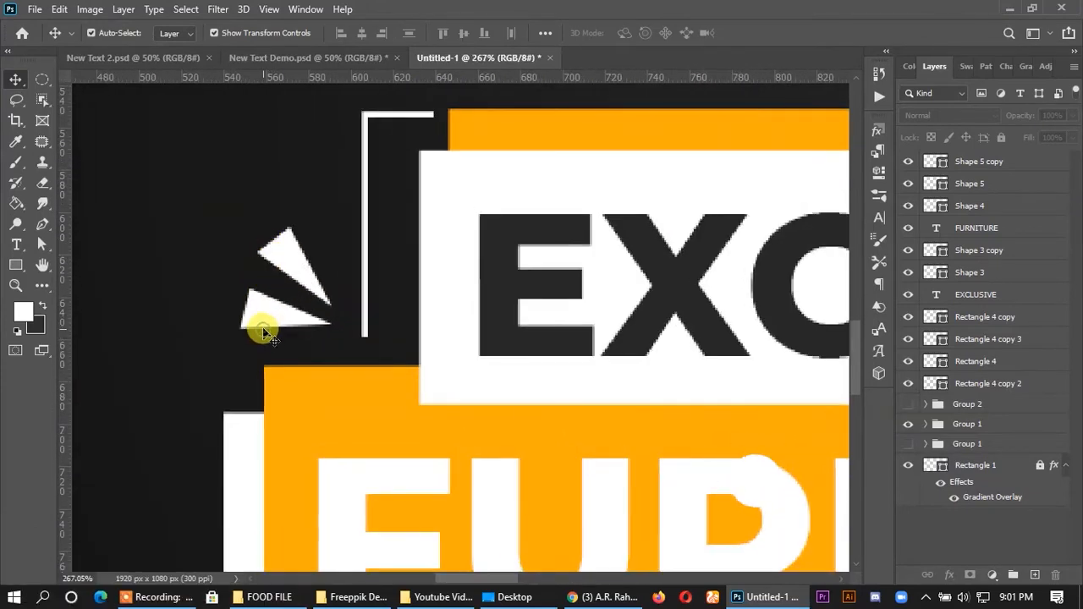
pyautogui.click(259, 284)
pyautogui.press('Delete')
# - Narrow the remaining triangle by moving its outer-left anchor point inward
pyautogui.click(290, 245)
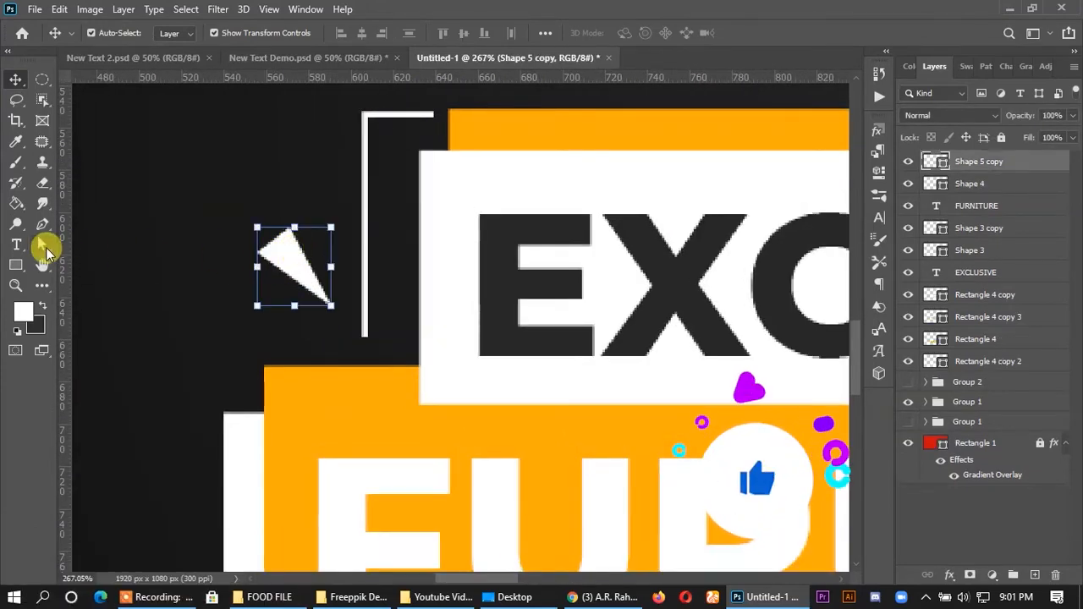
pyautogui.click(41, 243)
pyautogui.click(261, 257)
pyautogui.moveTo(265, 252); pyautogui.dragTo(269, 245)
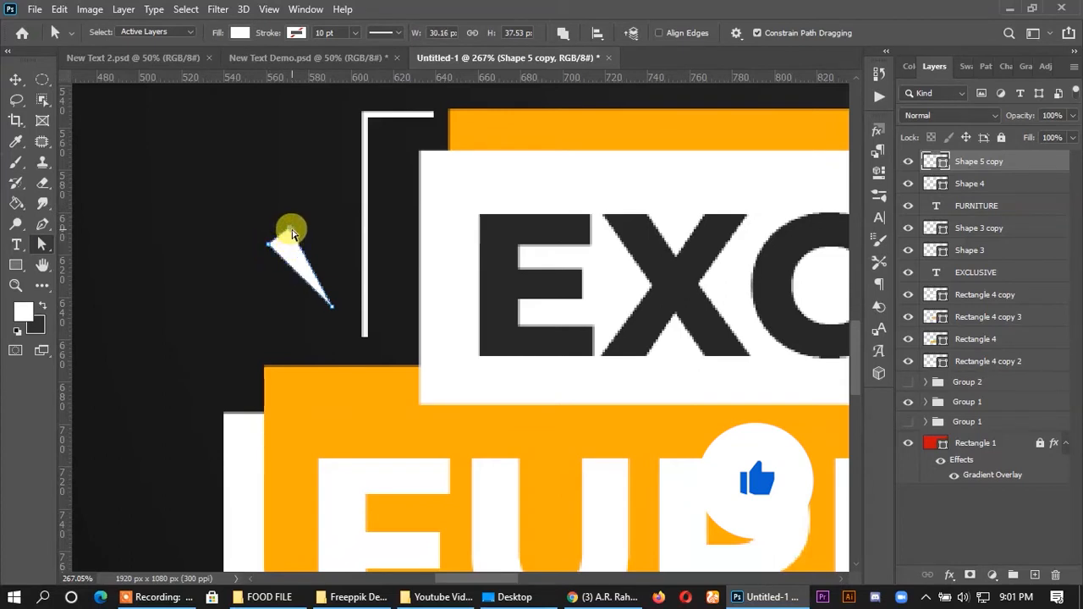
# - Enlarge the slimmed triangle to 128.14% beside the upper-left bracket
pyautogui.click(16, 79)
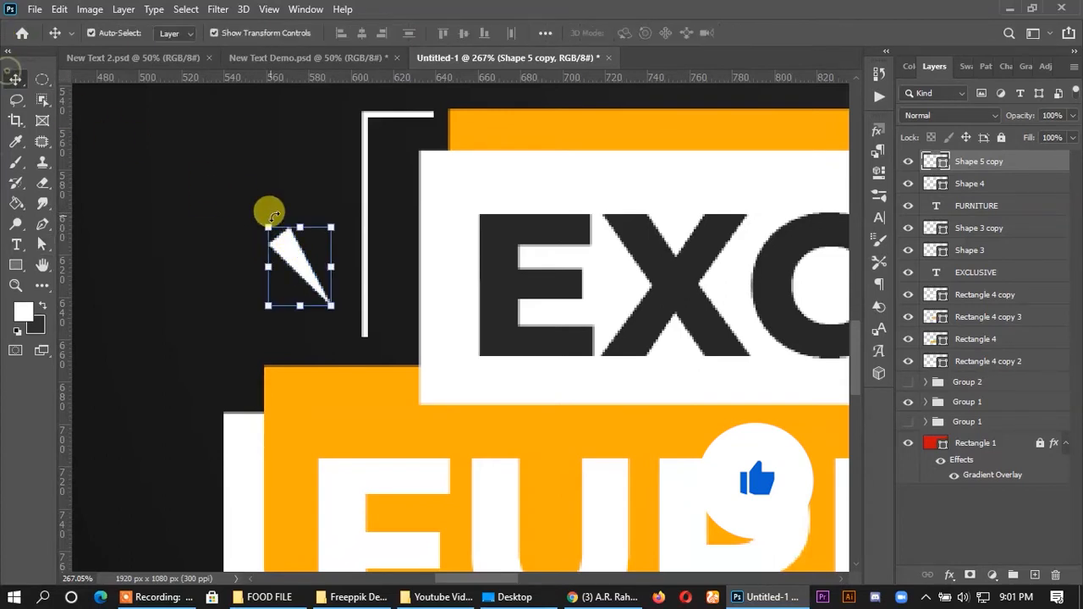
pyautogui.moveTo(322, 219); pyautogui.dragTo(332, 208)
pyautogui.moveTo(305, 247); pyautogui.dragTo(257, 284)
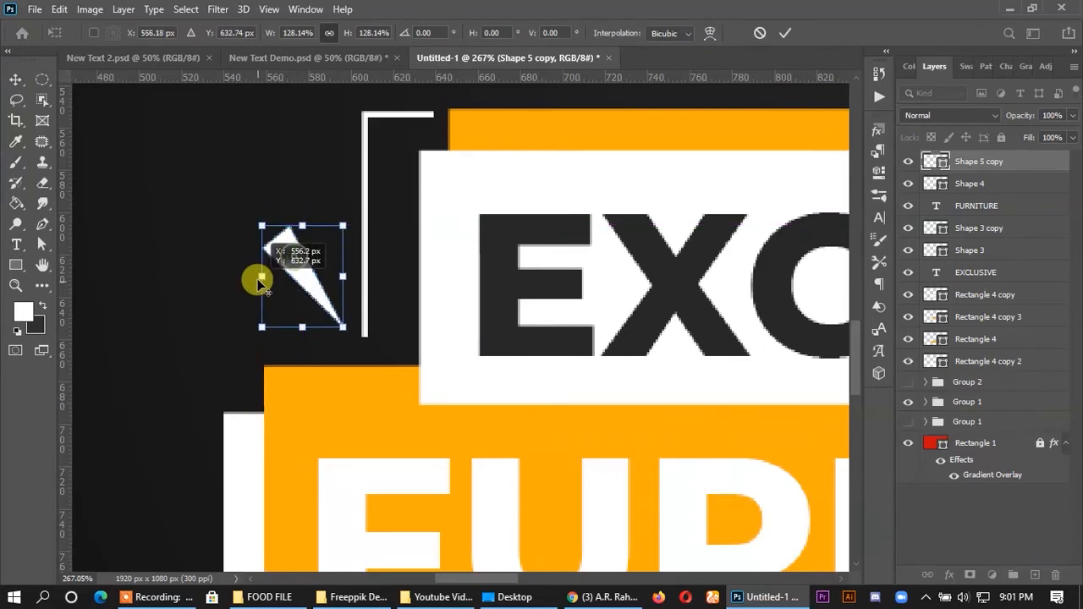
pyautogui.click(781, 34)
# - Duplicate the slim triangle down and to the left, and rotate the copy nearly horizontal to form a second ray
pyautogui.moveTo(281, 257); pyautogui.dragTo(243, 296)
pyautogui.moveTo(327, 344); pyautogui.dragTo(355, 292)
pyautogui.click(785, 33)
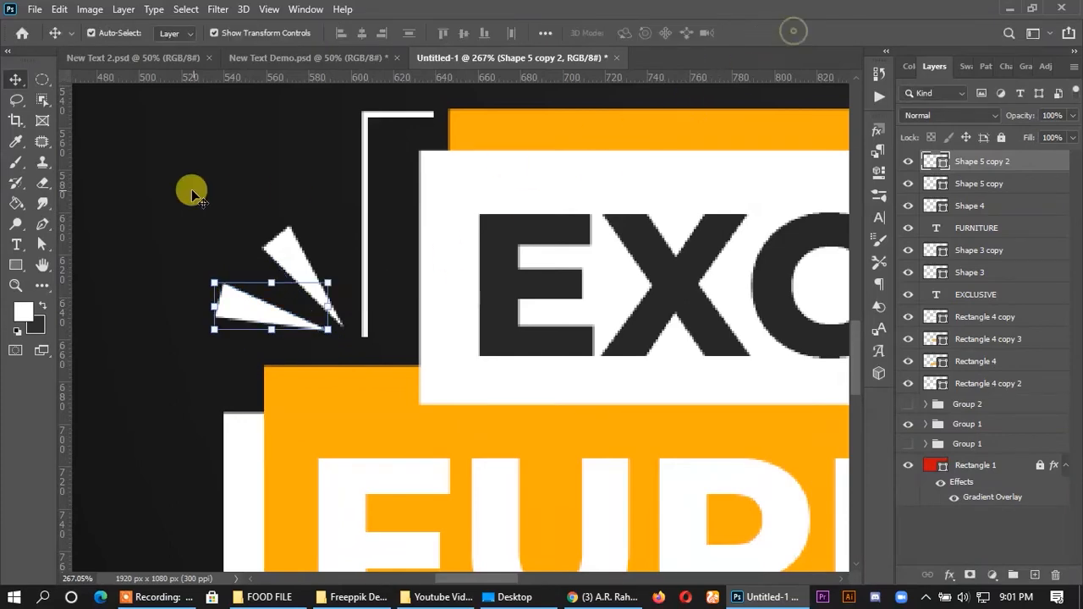
pyautogui.click(218, 194)
# - Select both white triangles and duplicate them to the right side of the EXCLUSIVE box
pyautogui.scroll(-5, 217, 194)
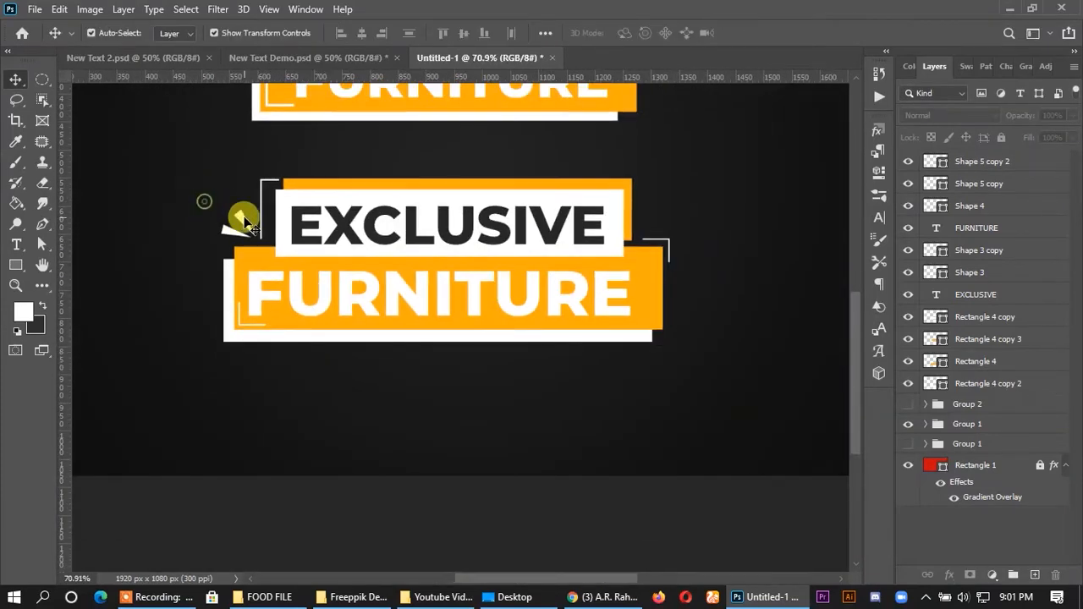
pyautogui.click(243, 222)
pyautogui.keyDown('shift'); pyautogui.click(981, 162); pyautogui.keyUp('shift')
pyautogui.moveTo(248, 219); pyautogui.dragTo(652, 212)
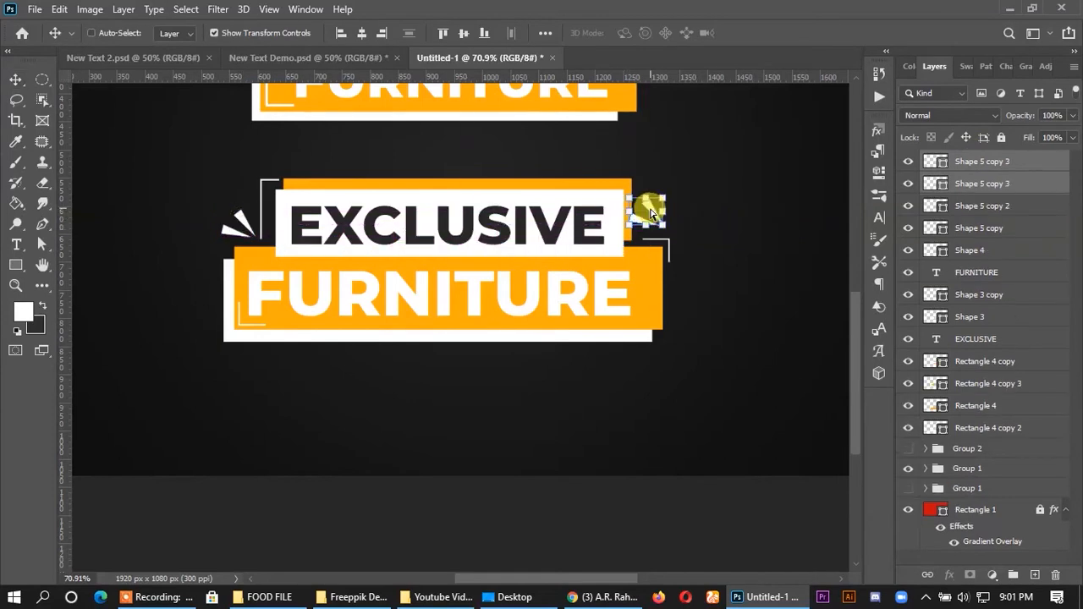
# - Flip the copied triangle pair horizontally and nudge it right, clear of the orange rectangle
pyautogui.rightClick(652, 212)
pyautogui.click(694, 485)
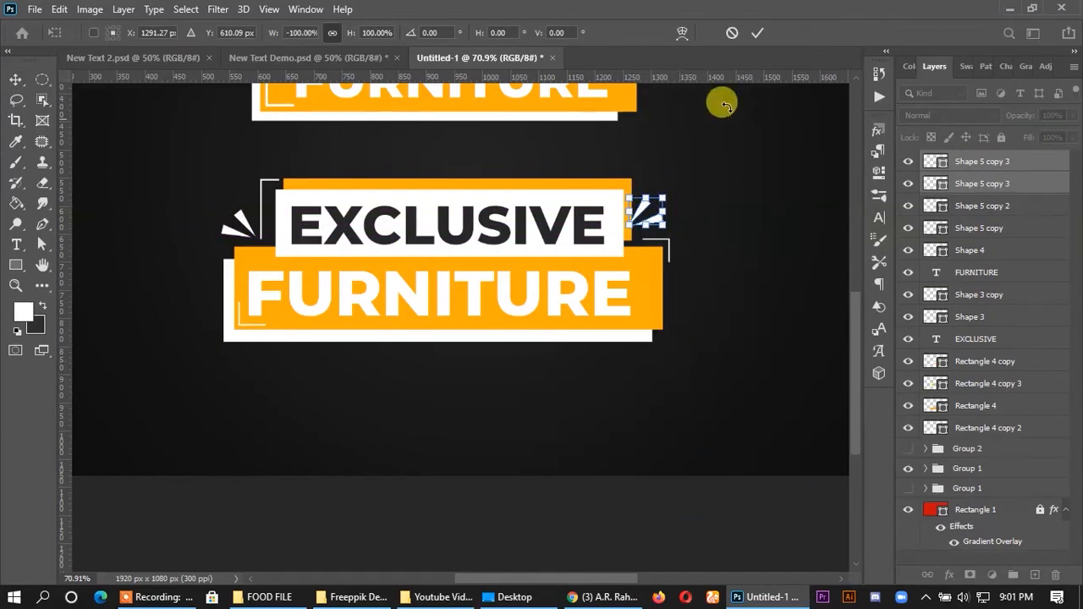
pyautogui.click(757, 40)
pyautogui.press('Right')
pyautogui.press('Right')
pyautogui.press('Right')
pyautogui.press('Right')
pyautogui.press('Right')
pyautogui.press('Right')
pyautogui.press('Right')
pyautogui.press('Right')
pyautogui.press('Right')
pyautogui.press('Right')
pyautogui.press('Right')
pyautogui.press('Right')
pyautogui.press('Right')
pyautogui.press('Right')
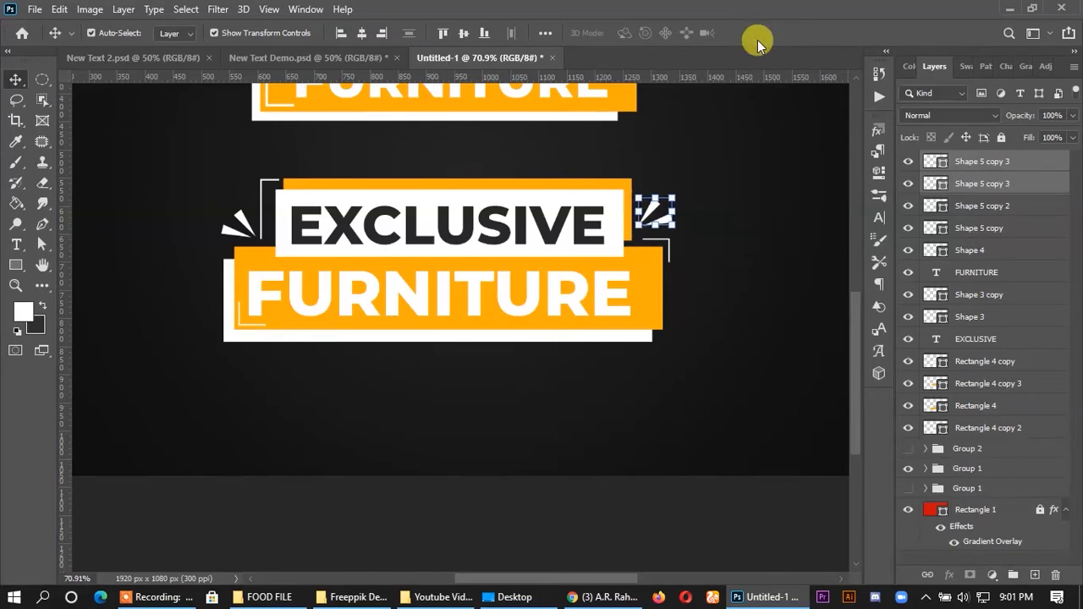
# - Select all the layers of the lower EXCLUSIVE FURNITURE banner and group them
pyautogui.click(703, 240)
pyautogui.hotkey('ctrl', '0')
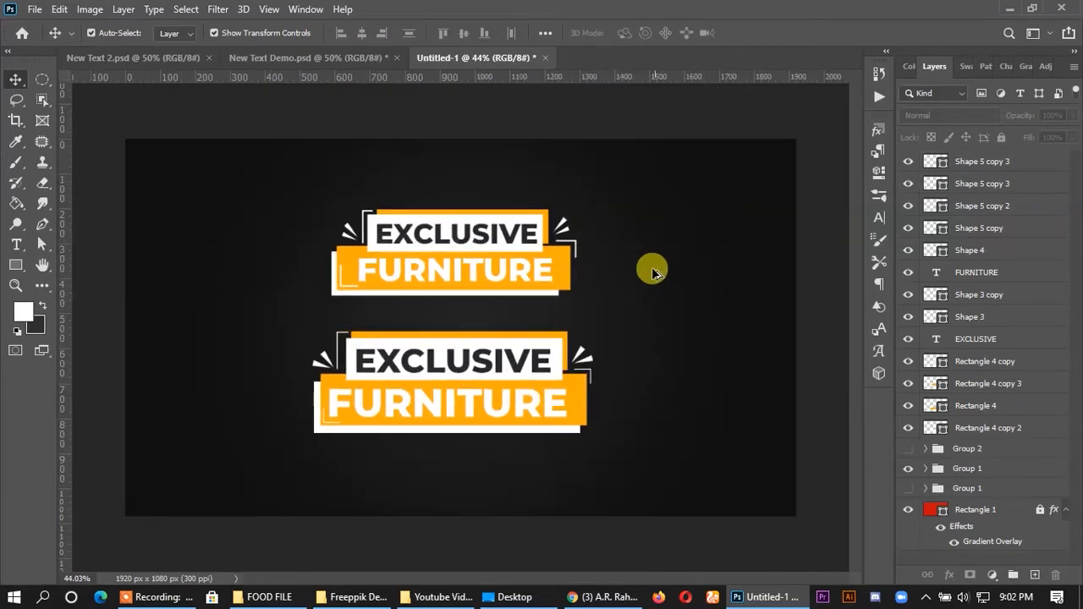
pyautogui.scroll(4, 513, 396)
pyautogui.scroll(-3, 457, 228)
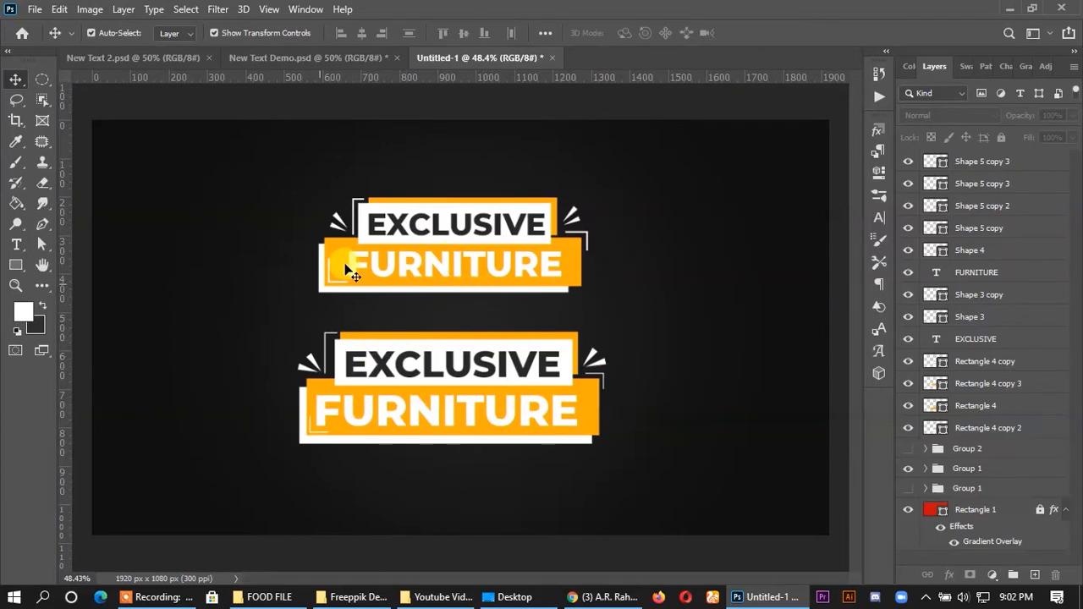
pyautogui.scroll(-2, 405, 261)
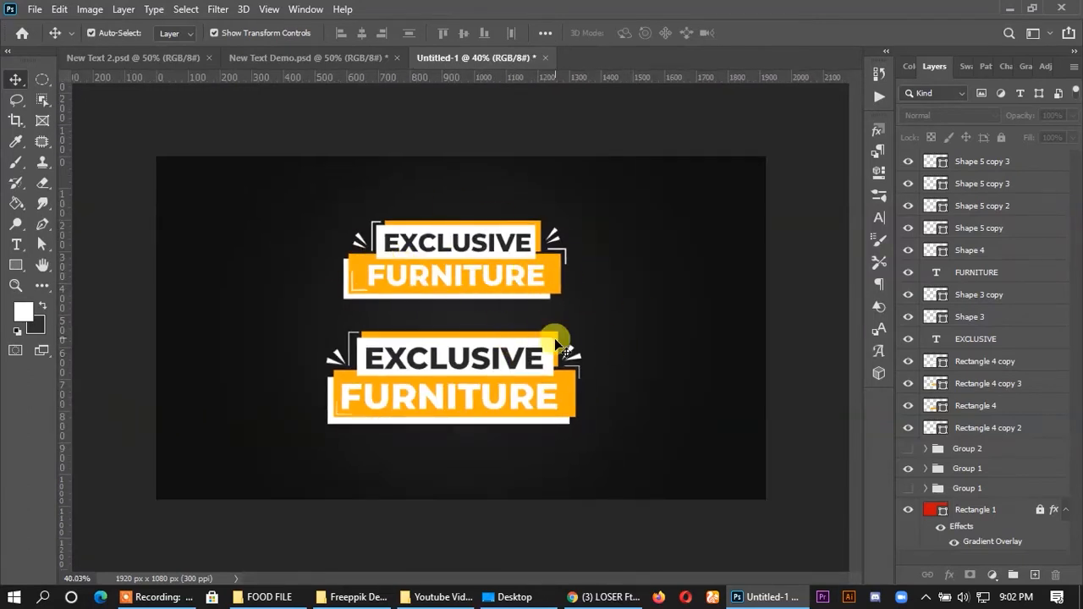
pyautogui.scroll(2, 558, 347)
pyautogui.moveTo(208, 292); pyautogui.dragTo(724, 493)
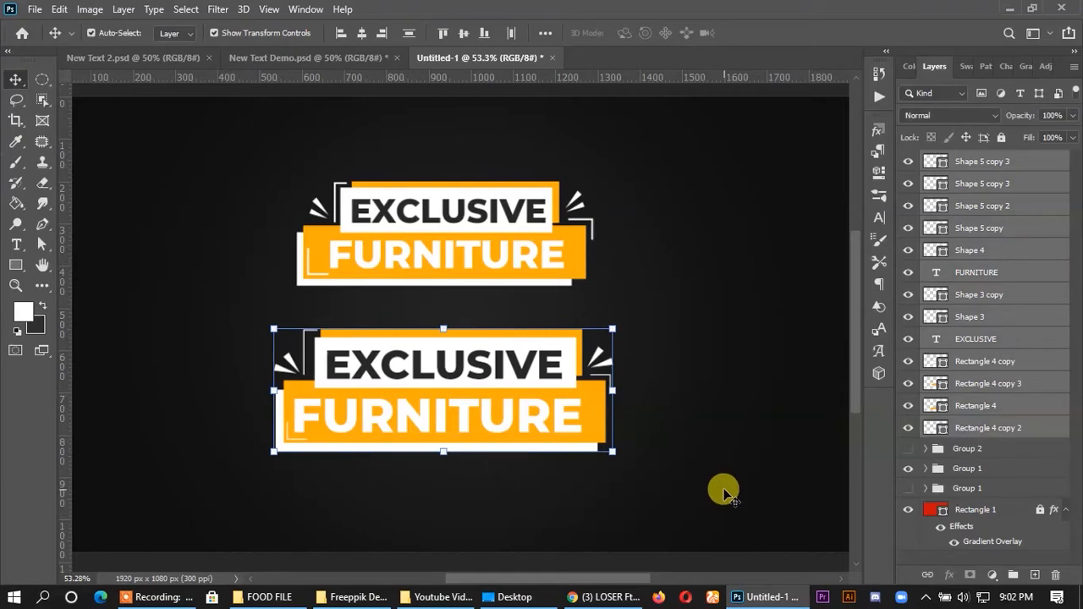
pyautogui.hotkey('ctrl', 'g')
# - Hide the new group, place the visible Group 1 above Group 2, then hide Group 1 and show Group 2
pyautogui.click(910, 160)
pyautogui.moveTo(957, 199)
pyautogui.mouseDown()
pyautogui.moveTo(964, 169)
pyautogui.moveTo(969, 182)
pyautogui.mouseUp()
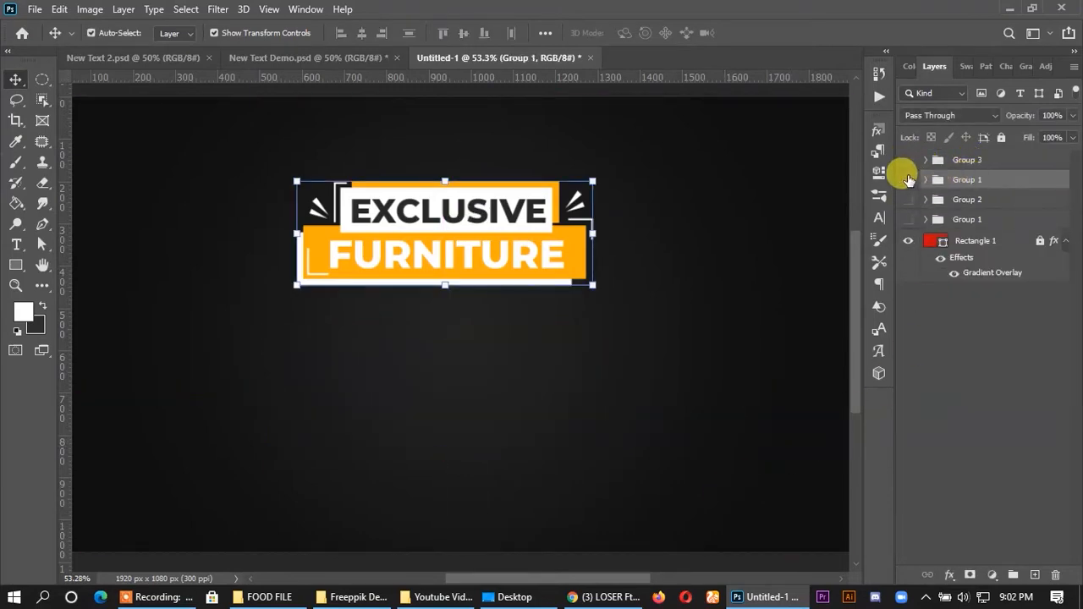
pyautogui.click(908, 179)
pyautogui.click(908, 198)
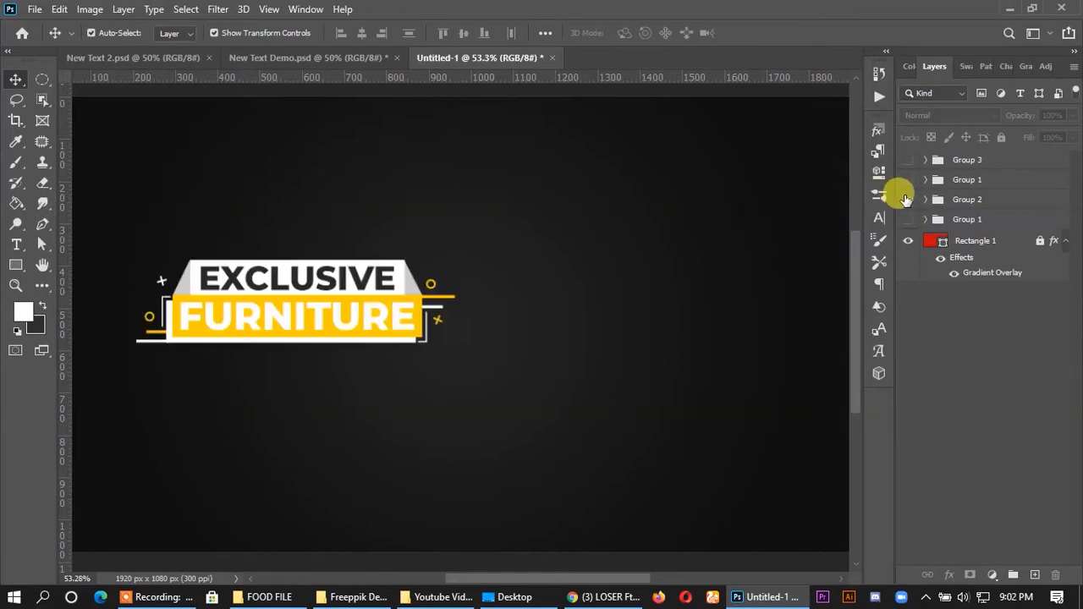
# - Select Group 2's trapezoid-style sample banner and move it to the upper middle of the canvas
pyautogui.moveTo(168, 241); pyautogui.dragTo(495, 393)
pyautogui.keyDown('ctrl'); pyautogui.click(1006, 206); pyautogui.keyUp('ctrl')
pyautogui.moveTo(341, 280); pyautogui.dragTo(495, 217)
pyautogui.scroll(-3, 474, 222)
pyautogui.scroll(3, 473, 219)
pyautogui.click(698, 222)
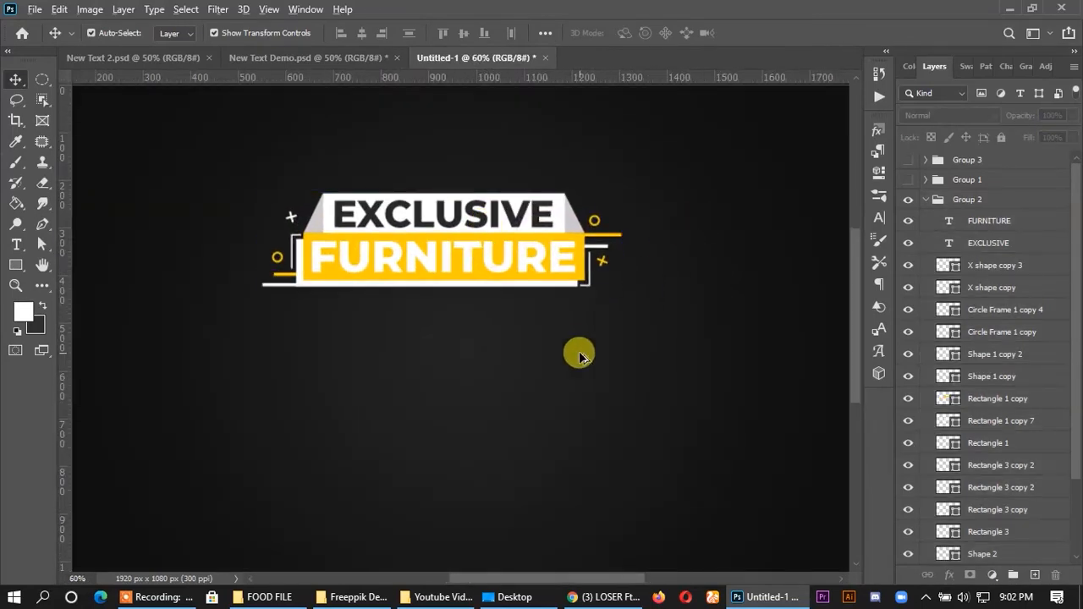
# - Draw a white rectangle about 574 × 126 px below the sample banner
pyautogui.scroll(1, 573, 347)
pyautogui.scroll(-1, 550, 341)
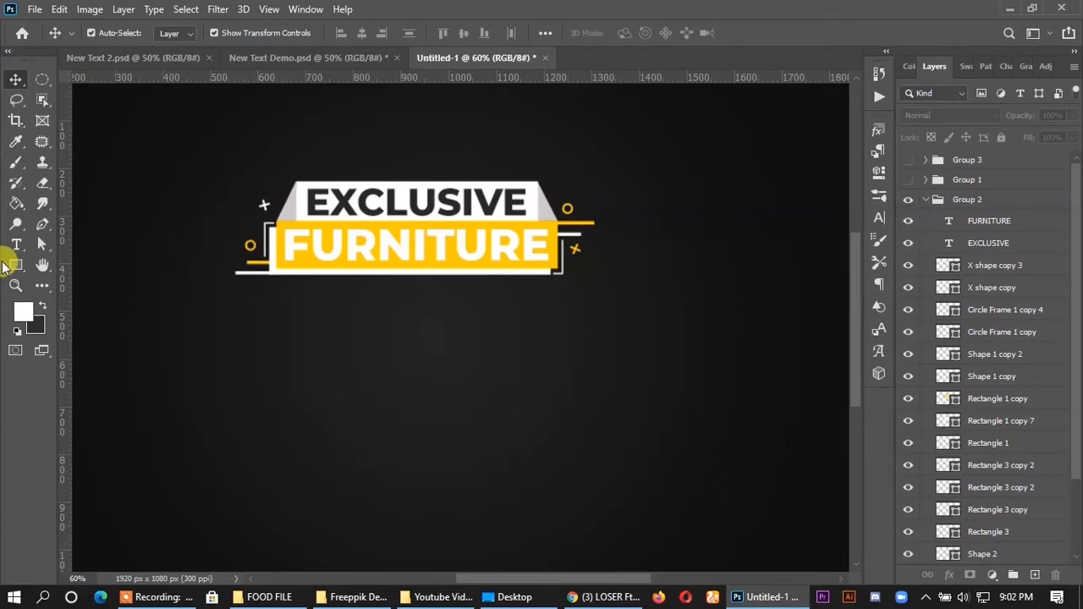
pyautogui.scroll(-1, 370, 381)
pyautogui.press('u')
pyautogui.moveTo(313, 356)
pyautogui.mouseDown()
pyautogui.moveTo(452, 377)
pyautogui.moveTo(454, 386)
pyautogui.mouseUp()
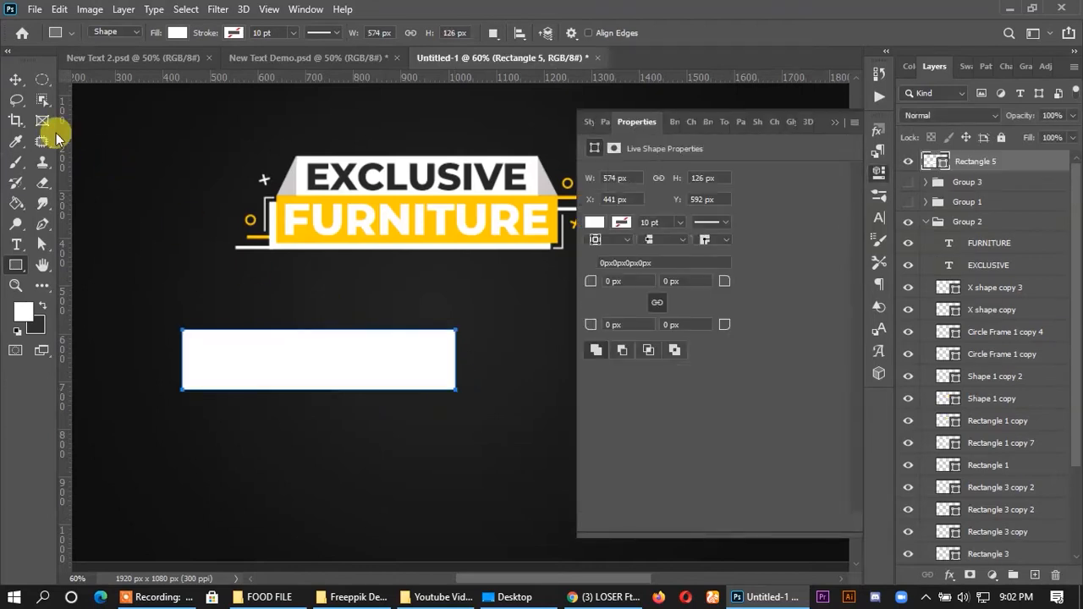
pyautogui.click(10, 79)
pyautogui.click(838, 125)
# - Move the white rectangle down and right to sit beneath the sample banner, and widen it on both sides
pyautogui.moveTo(368, 370); pyautogui.dragTo(484, 422)
pyautogui.click(609, 395)
pyautogui.click(573, 416)
pyautogui.click(612, 382)
pyautogui.click(464, 419)
pyautogui.moveTo(543, 419); pyautogui.dragTo(594, 418)
pyautogui.click(790, 34)
pyautogui.click(762, 150)
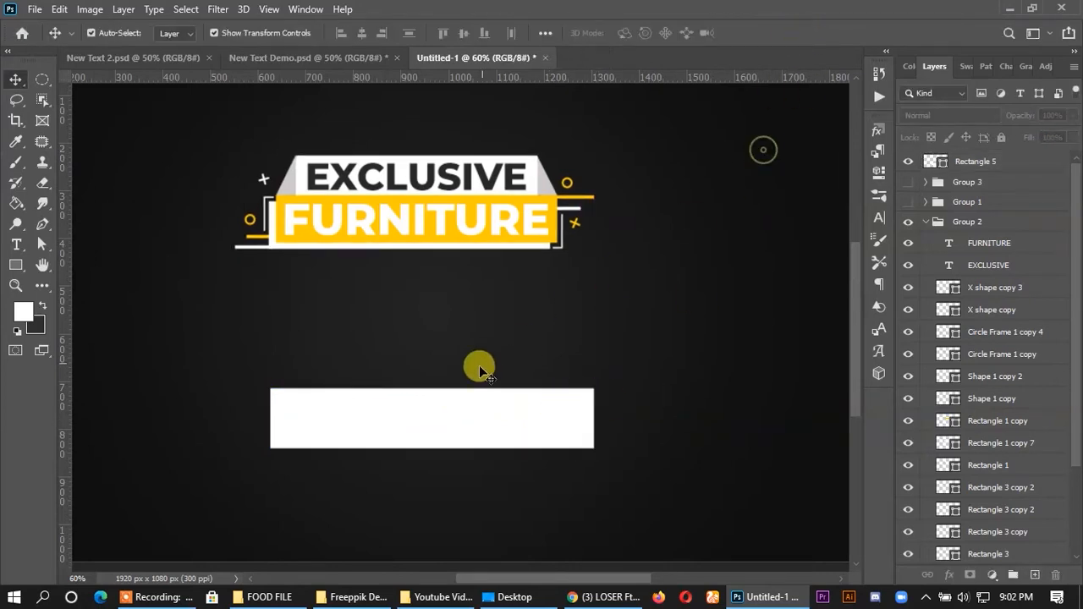
# - Duplicate the white rectangle upward and narrow the copy on both sides to form the centred upper box
pyautogui.moveTo(449, 411); pyautogui.dragTo(449, 360)
pyautogui.moveTo(584, 370); pyautogui.dragTo(569, 369)
pyautogui.doubleClick(944, 168)
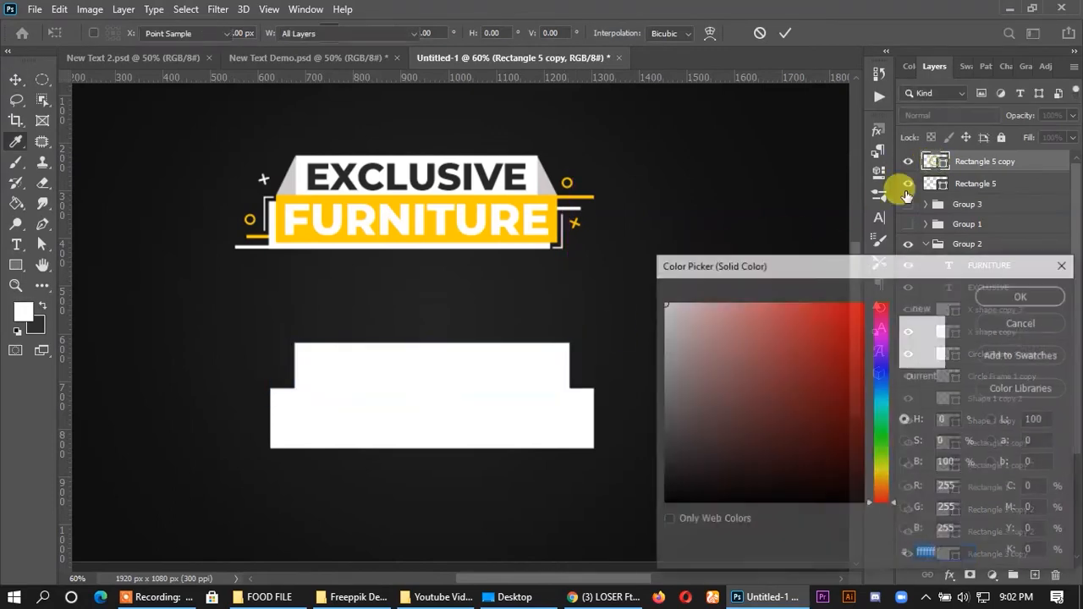
pyautogui.click(986, 295)
# - Recolour the wide lower rectangle with the yellow ffcc01 sampled from the sample banner's FURNITURE box
pyautogui.click(584, 411)
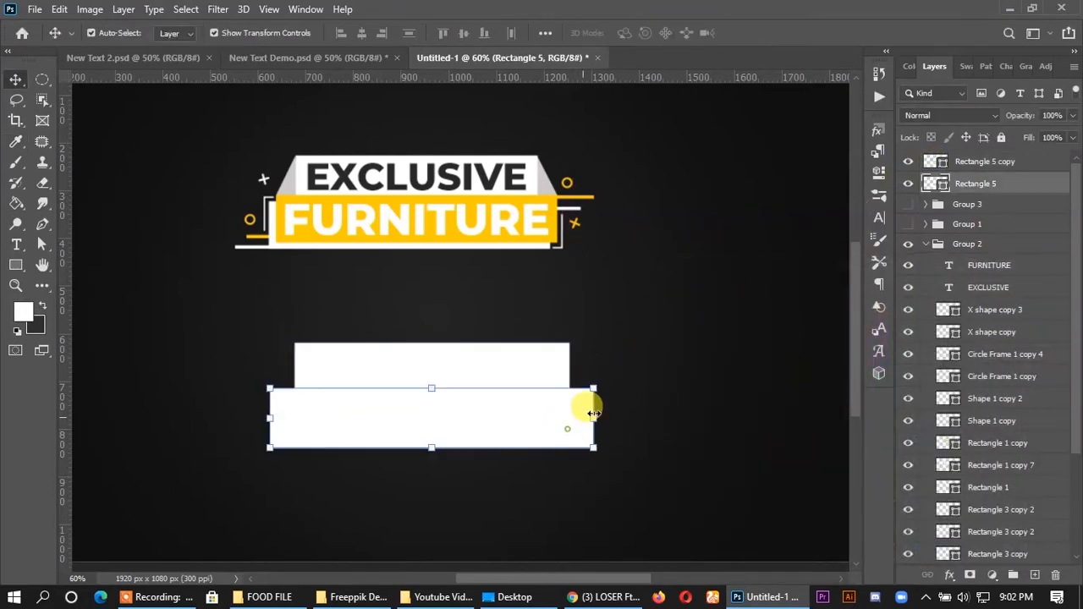
pyautogui.doubleClick(935, 183)
pyautogui.click(546, 200)
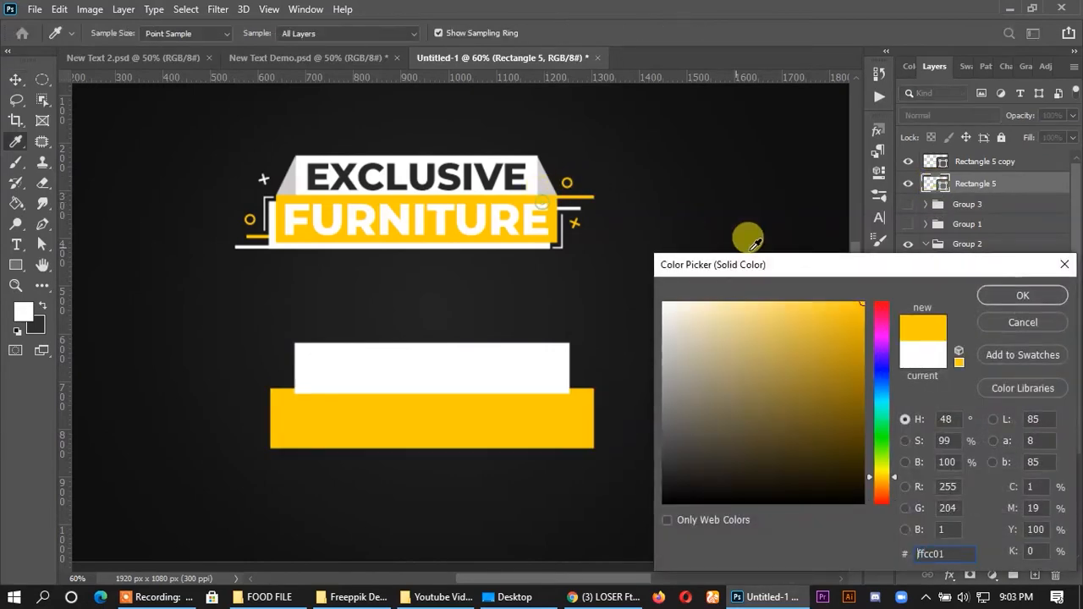
pyautogui.click(1016, 296)
pyautogui.press('v')
pyautogui.click(738, 310)
# - Place the white upper rectangle's layer behind the yellow rectangle and nudge it up slightly
pyautogui.scroll(3, 503, 471)
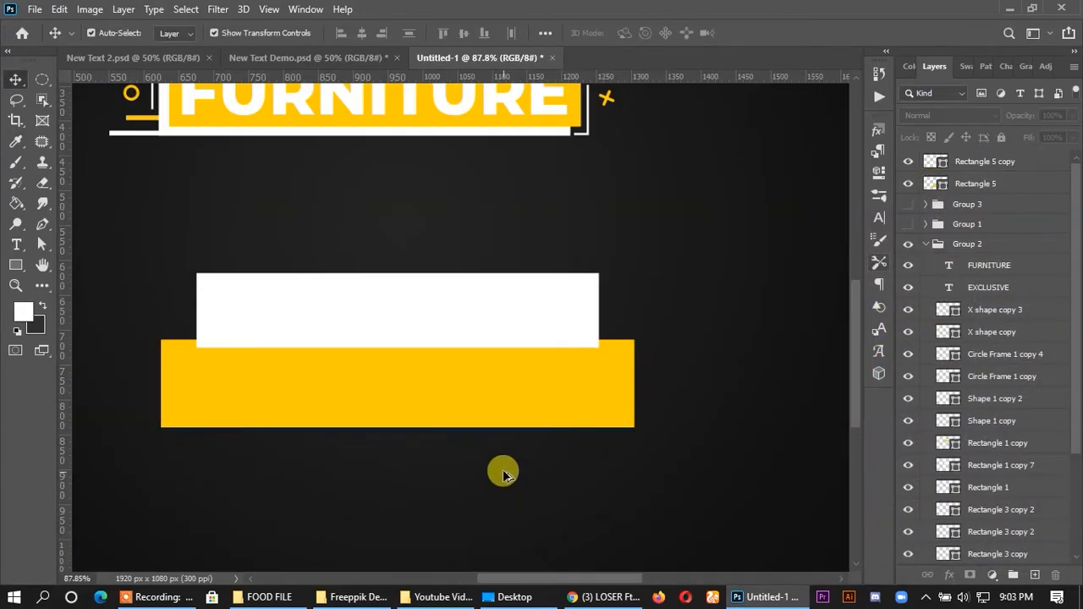
pyautogui.scroll(3, 479, 372)
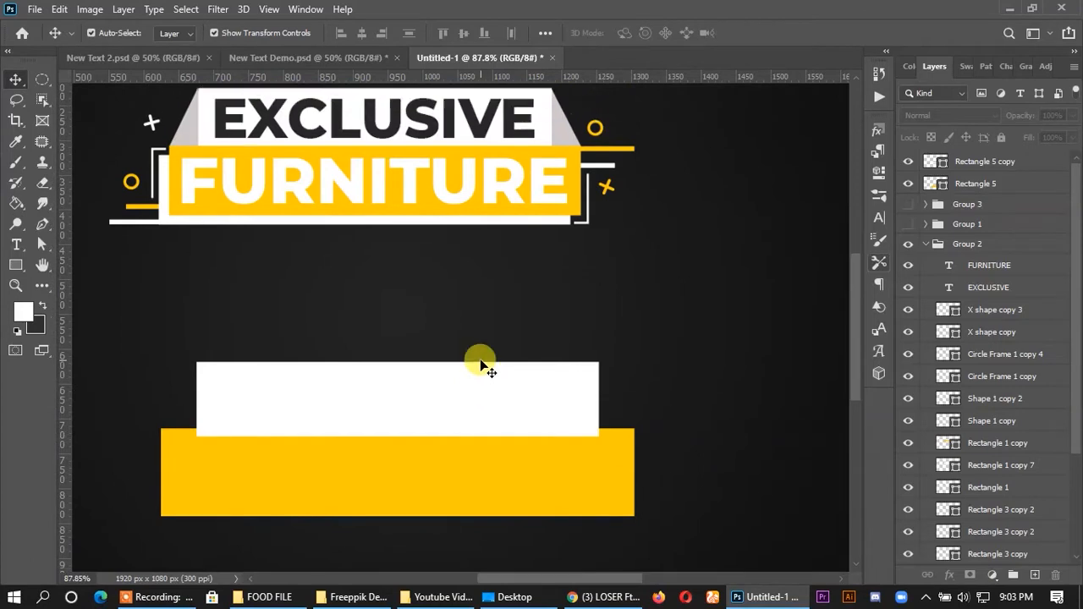
pyautogui.scroll(-1, 481, 364)
pyautogui.click(558, 386)
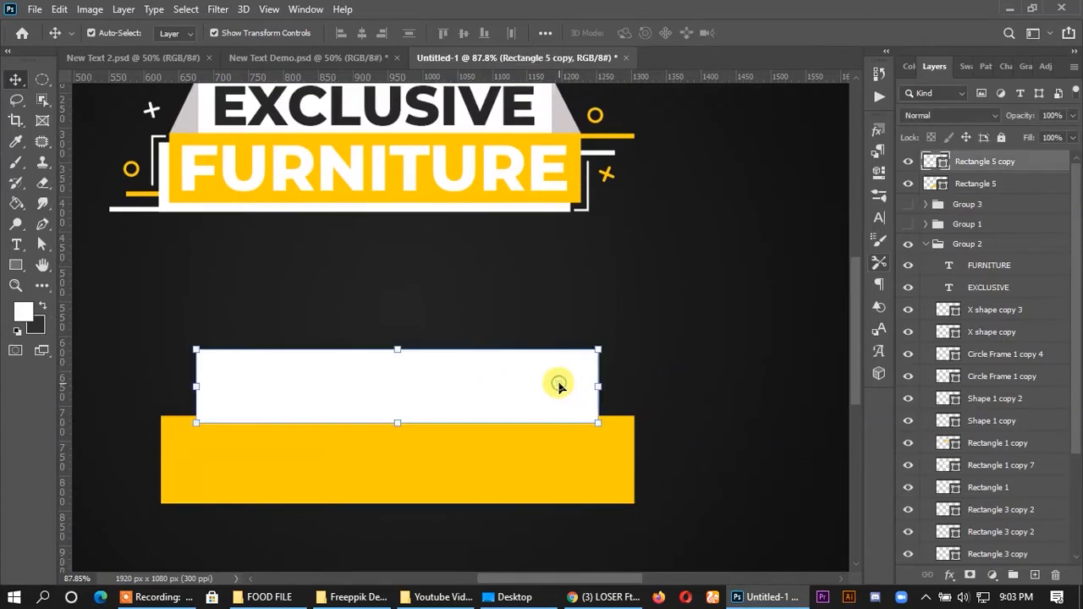
pyautogui.moveTo(964, 175); pyautogui.dragTo(965, 194)
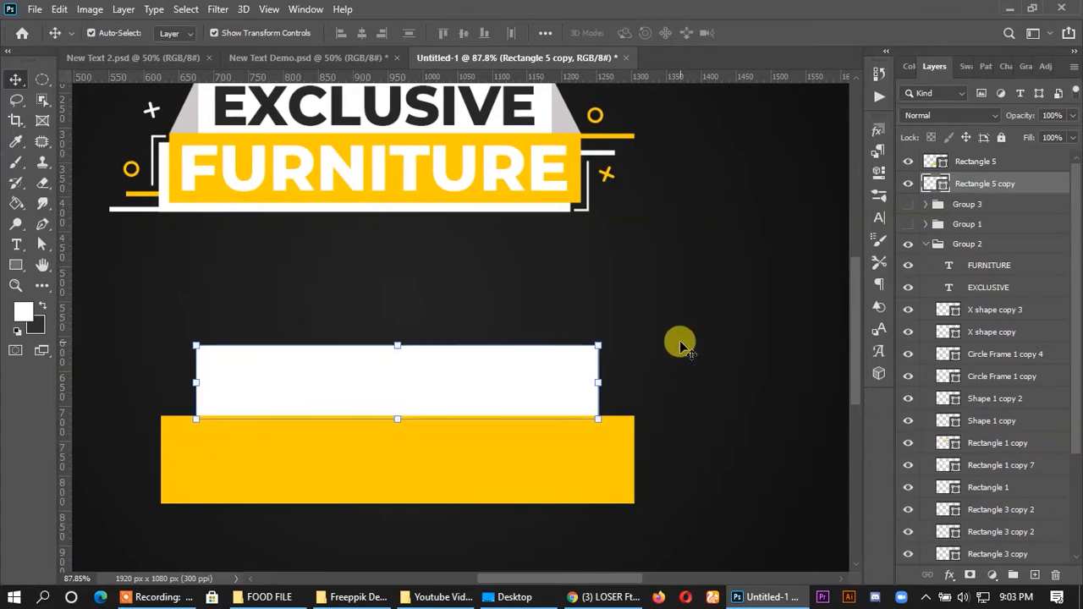
pyautogui.click(717, 358)
pyautogui.click(569, 454)
pyautogui.keyDown('shift'); pyautogui.click(573, 471); pyautogui.keyUp('shift')
pyautogui.click(738, 311)
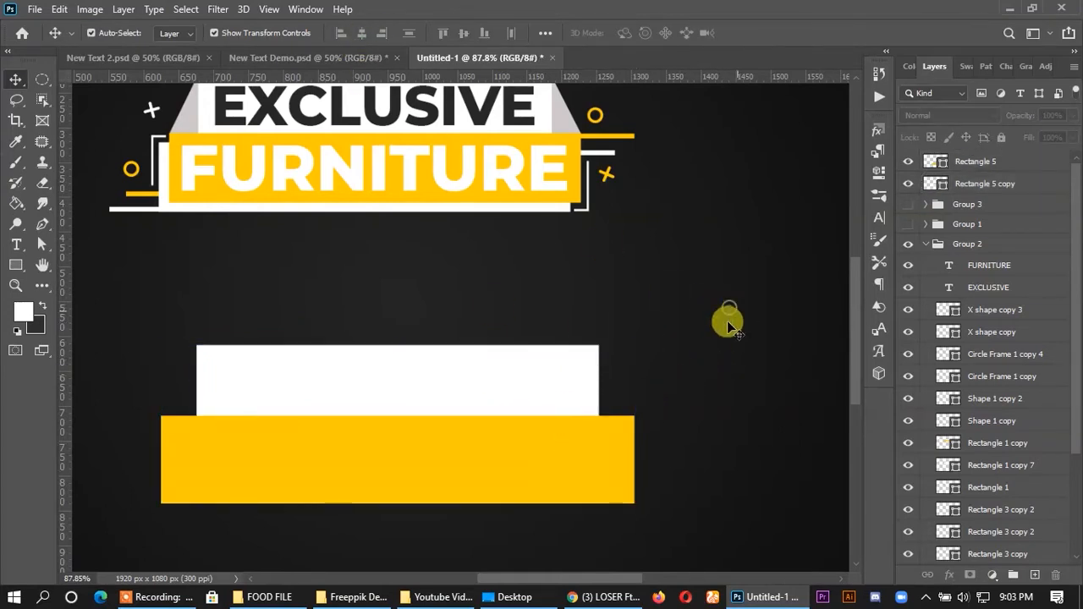
# - Duplicate the yellow rectangle slightly down and left, and place the copy behind the original
pyautogui.scroll(-1, 548, 462)
pyautogui.moveTo(193, 457)
pyautogui.mouseDown()
pyautogui.moveTo(179, 443)
pyautogui.moveTo(184, 464)
pyautogui.mouseUp()
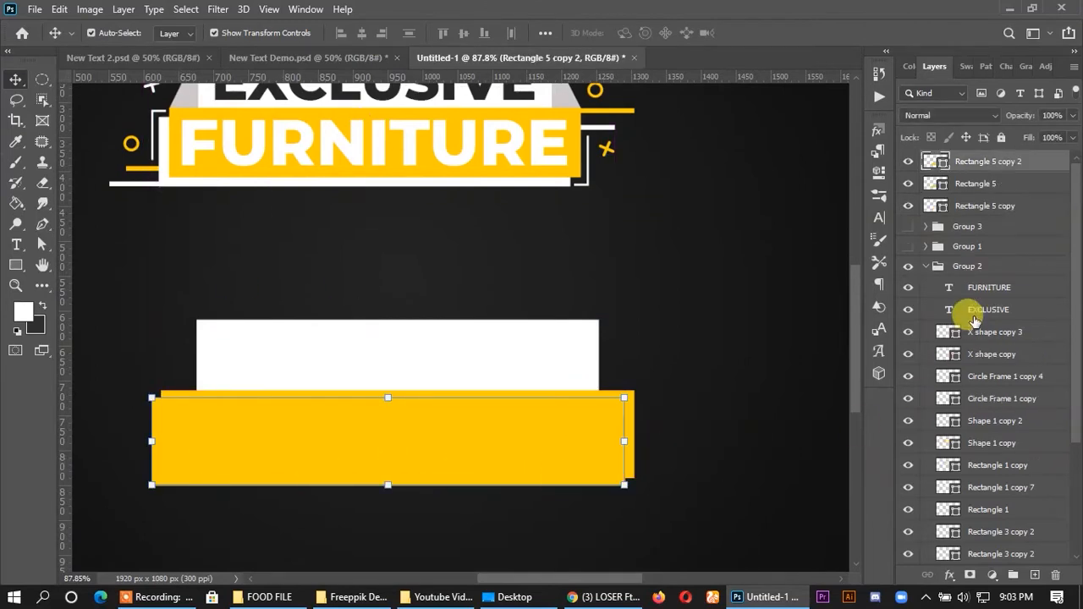
pyautogui.moveTo(946, 162); pyautogui.dragTo(959, 188)
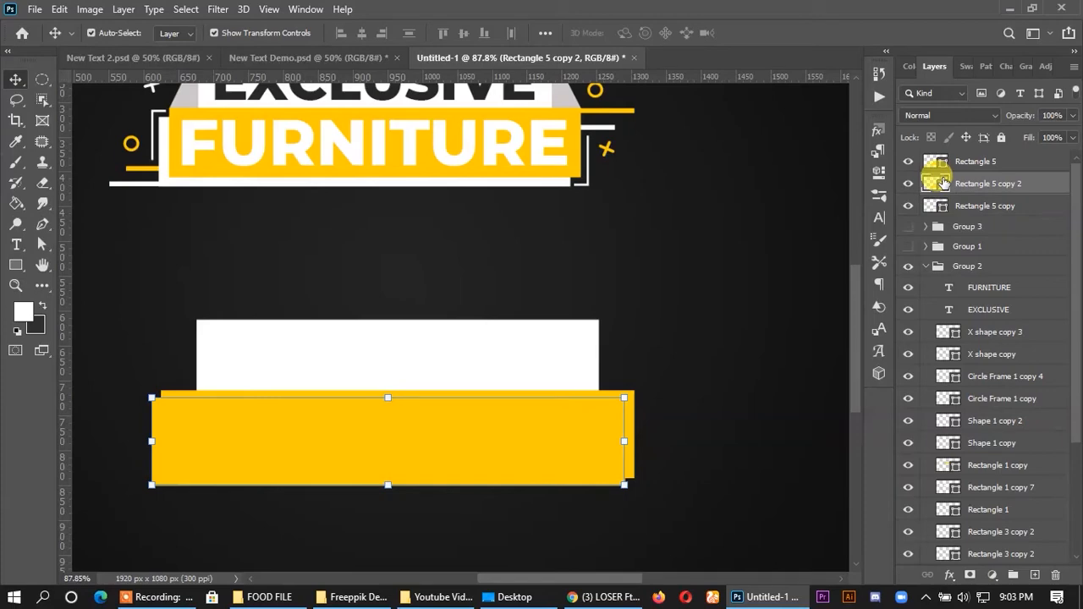
# - Recolour the rear copy of the yellow rectangle white (ffffff), sampled from the upper rectangle
pyautogui.doubleClick(937, 183)
pyautogui.click(546, 325)
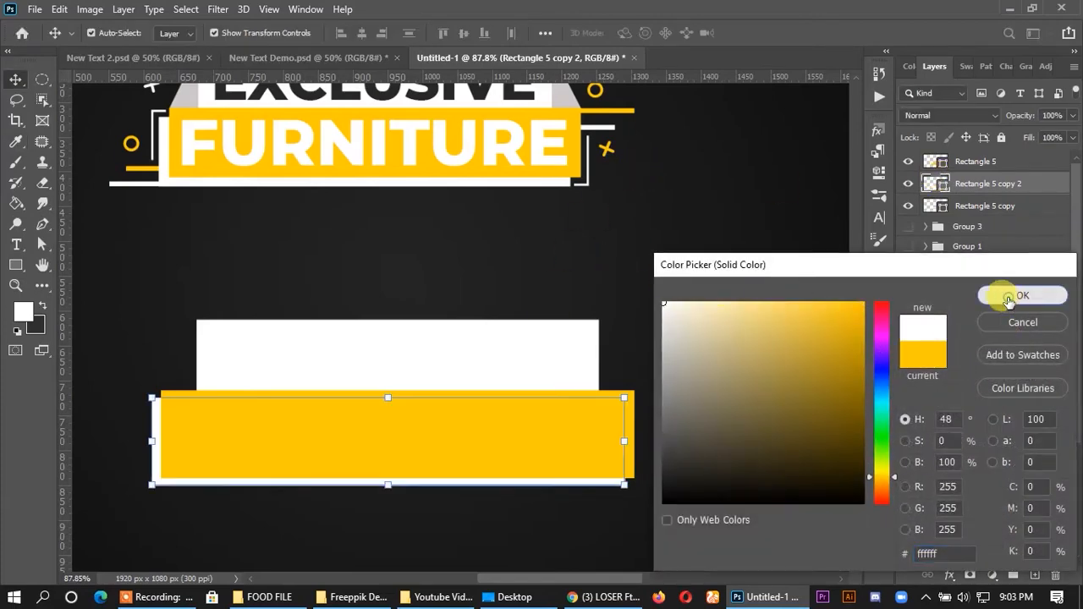
pyautogui.click(1008, 298)
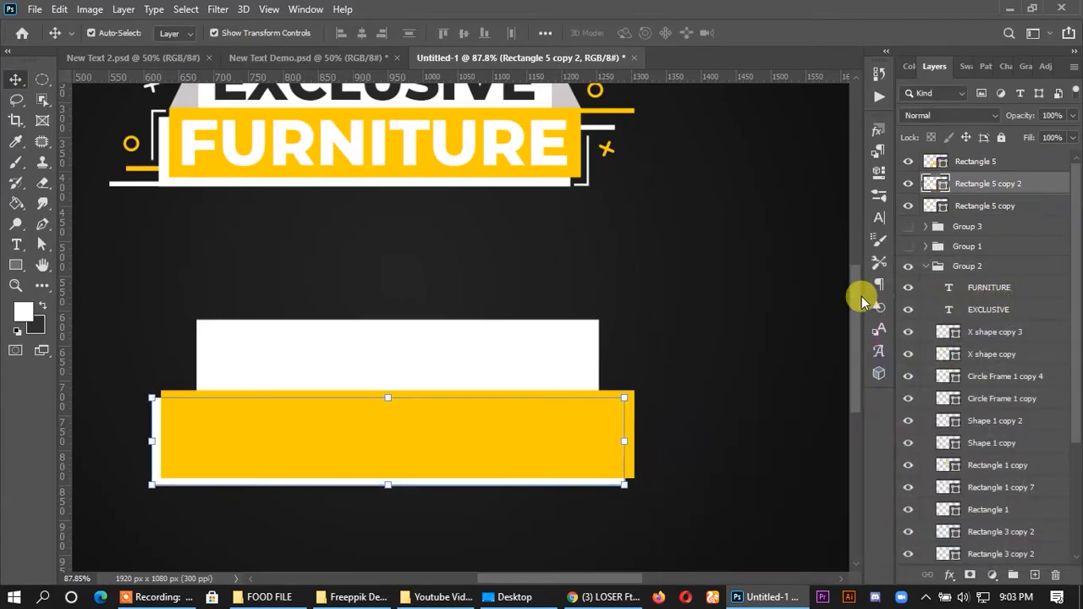
pyautogui.click(653, 271)
# - Draw a 51 × 102 px triangular flap with the Pen tool between the yellow rectangle's upper-left corner and the white rectangle's left edge
pyautogui.scroll(4, 600, 343)
pyautogui.scroll(-1, 548, 237)
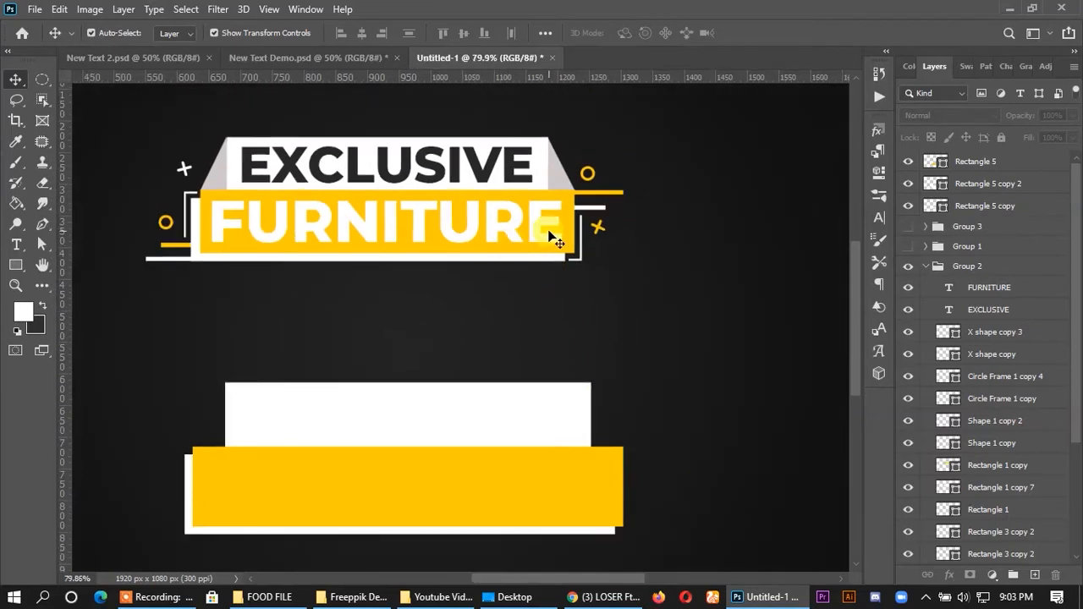
pyautogui.scroll(-1, 332, 489)
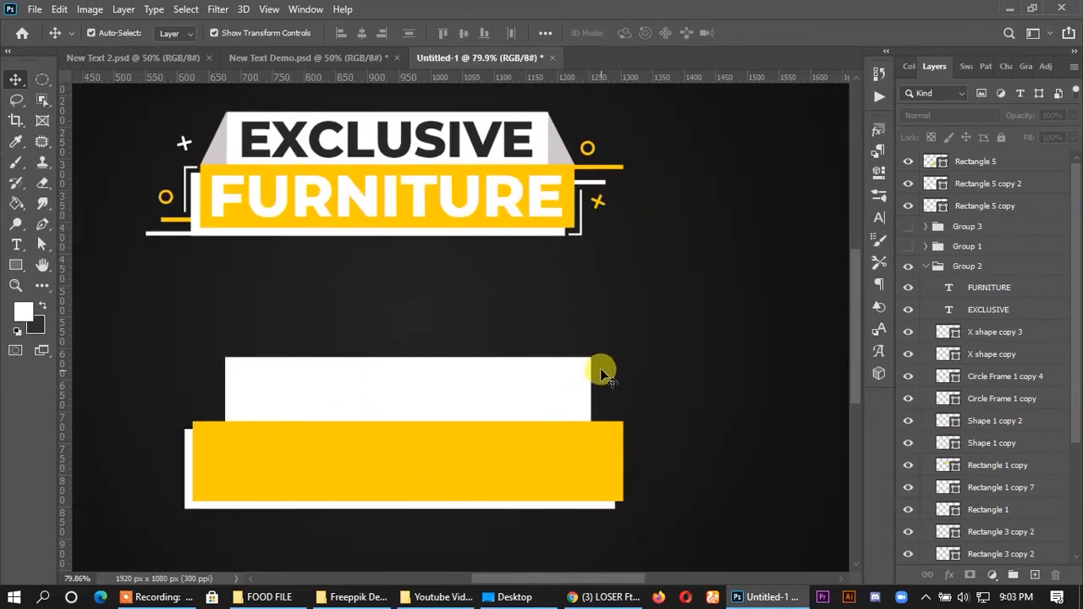
pyautogui.click(44, 224)
pyautogui.scroll(5, 178, 423)
pyautogui.scroll(3, 191, 394)
pyautogui.click(188, 382)
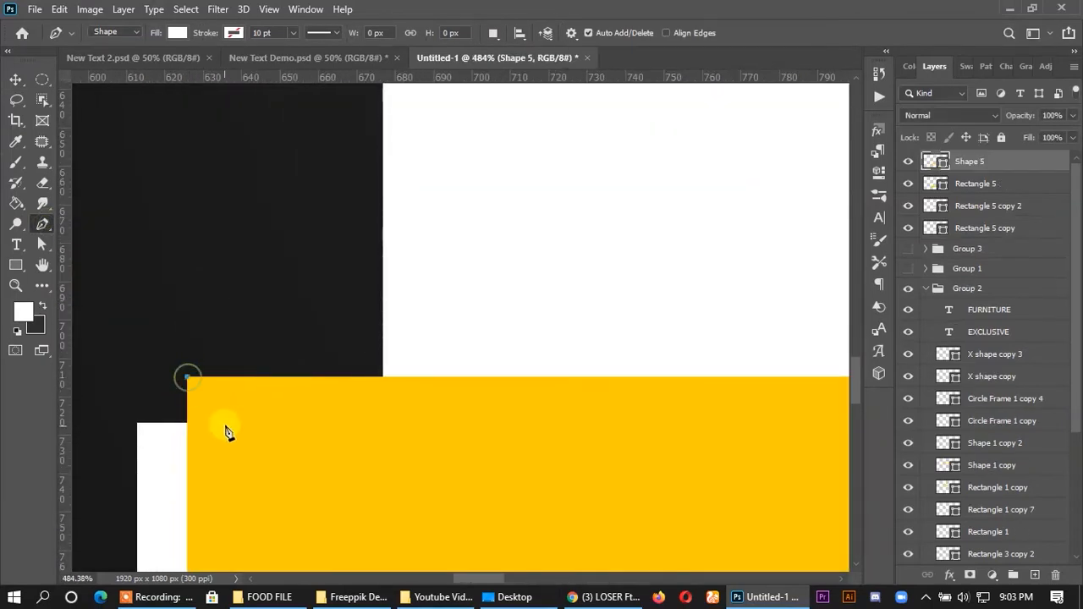
pyautogui.scroll(5, 392, 160)
pyautogui.click(383, 127)
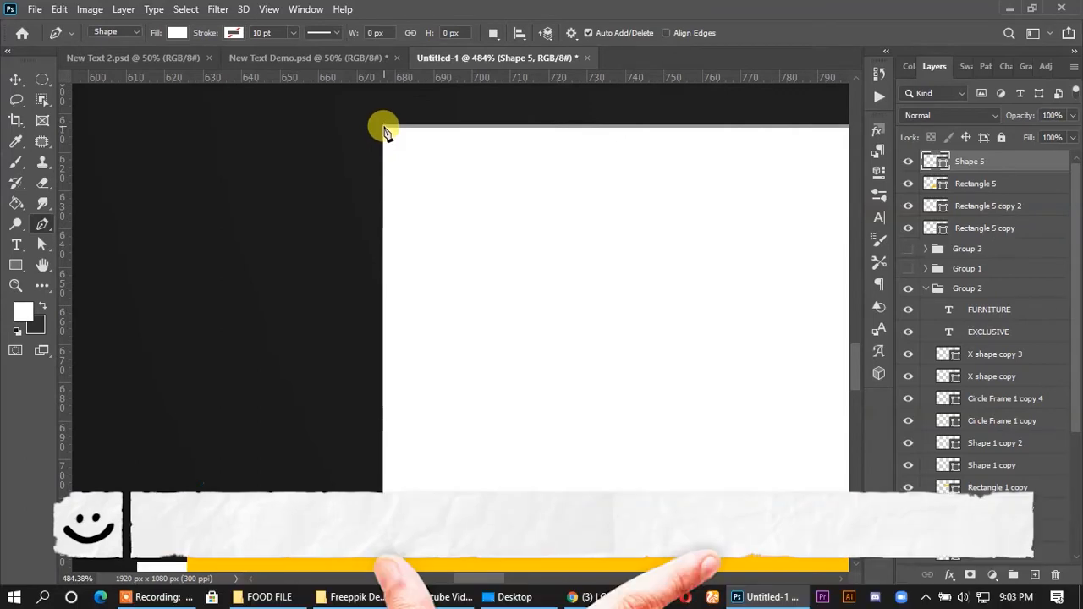
pyautogui.click(382, 517)
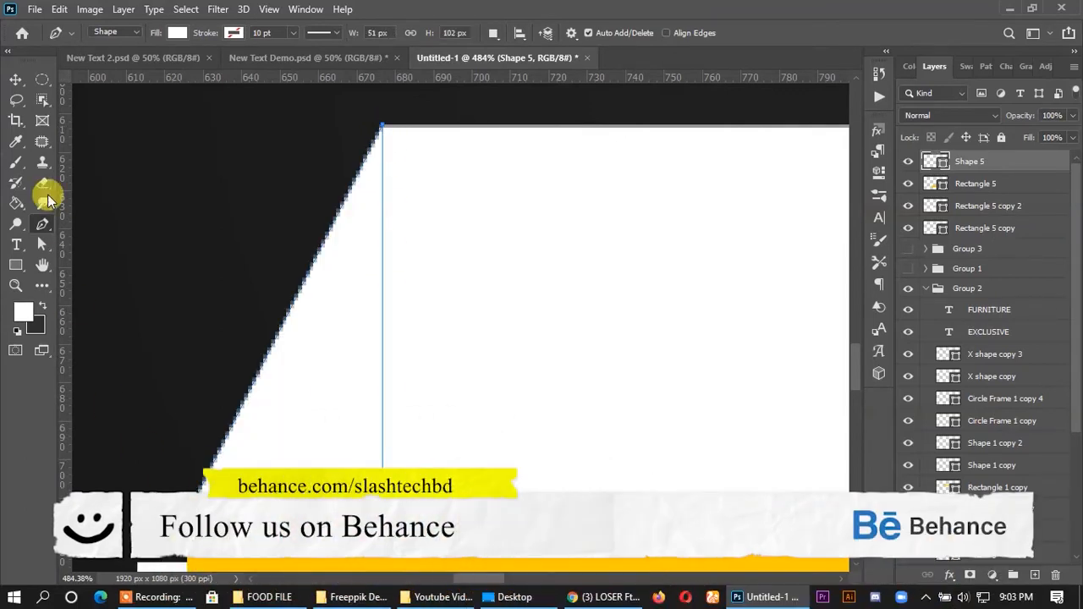
pyautogui.click(16, 81)
# - Recolour the triangular flap with the light grey of the sample banner's left flap, and place it behind both lower rectangles
pyautogui.scroll(-3, 709, 302)
pyautogui.scroll(-2, 198, 290)
pyautogui.scroll(1, 322, 310)
pyautogui.scroll(-2, 315, 319)
pyautogui.scroll(1, 316, 320)
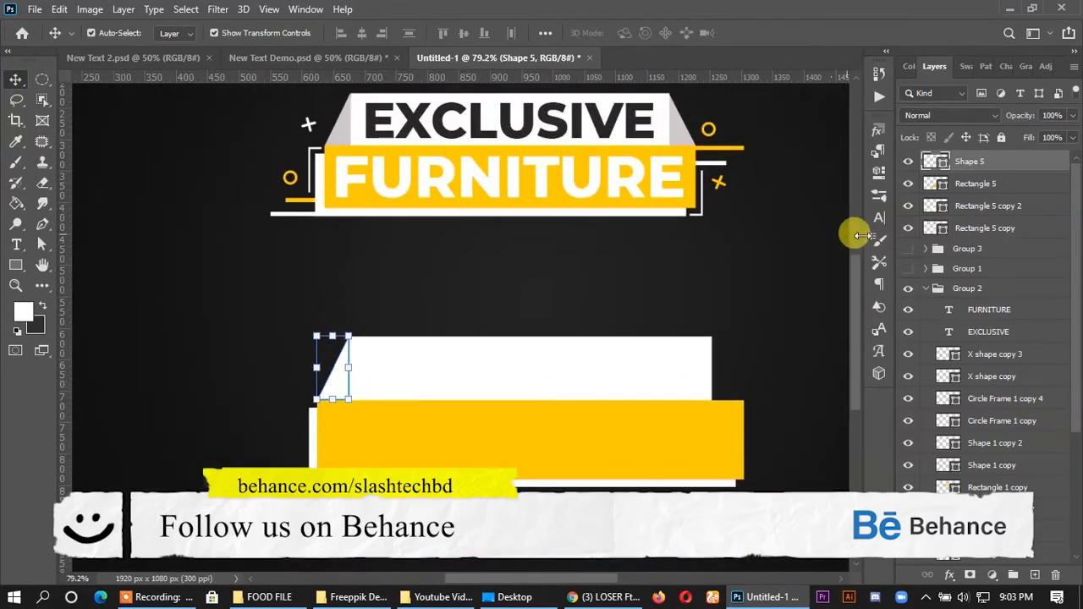
pyautogui.doubleClick(937, 164)
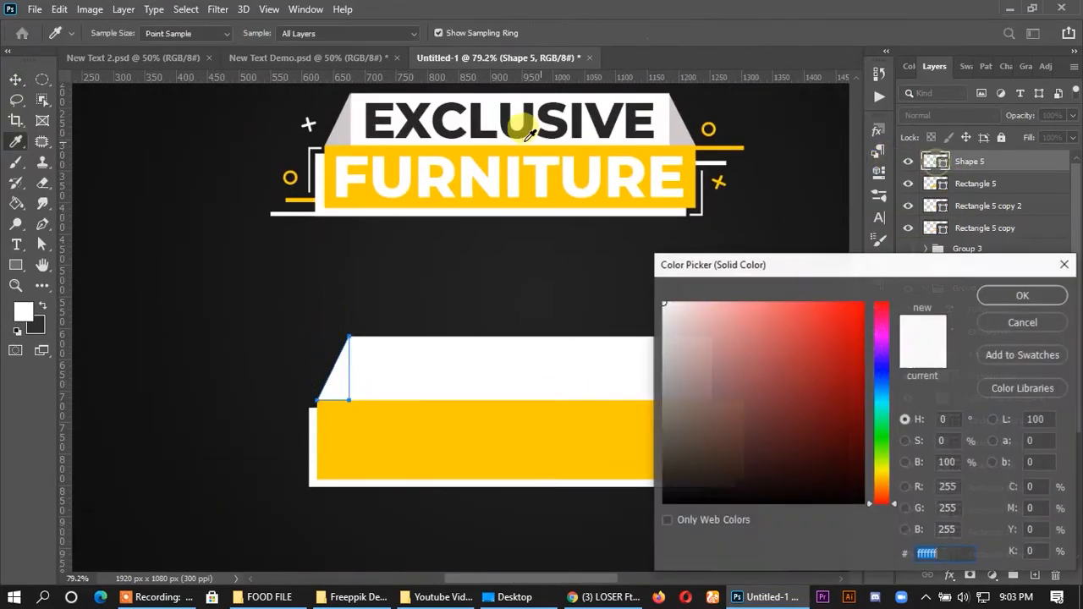
pyautogui.click(349, 118)
pyautogui.click(1007, 302)
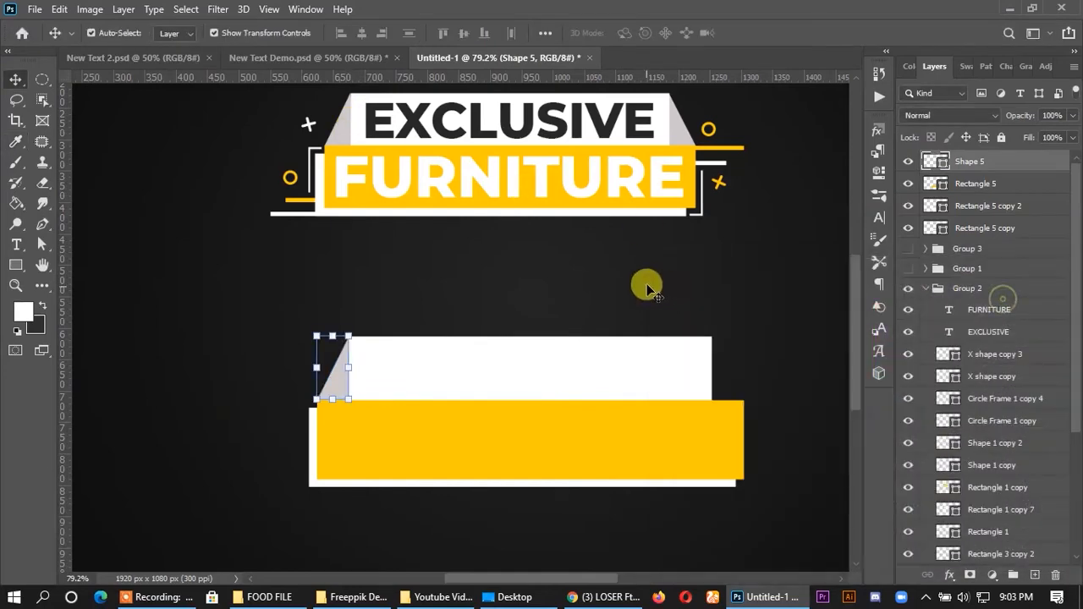
pyautogui.moveTo(979, 162); pyautogui.dragTo(973, 209)
pyautogui.click(677, 243)
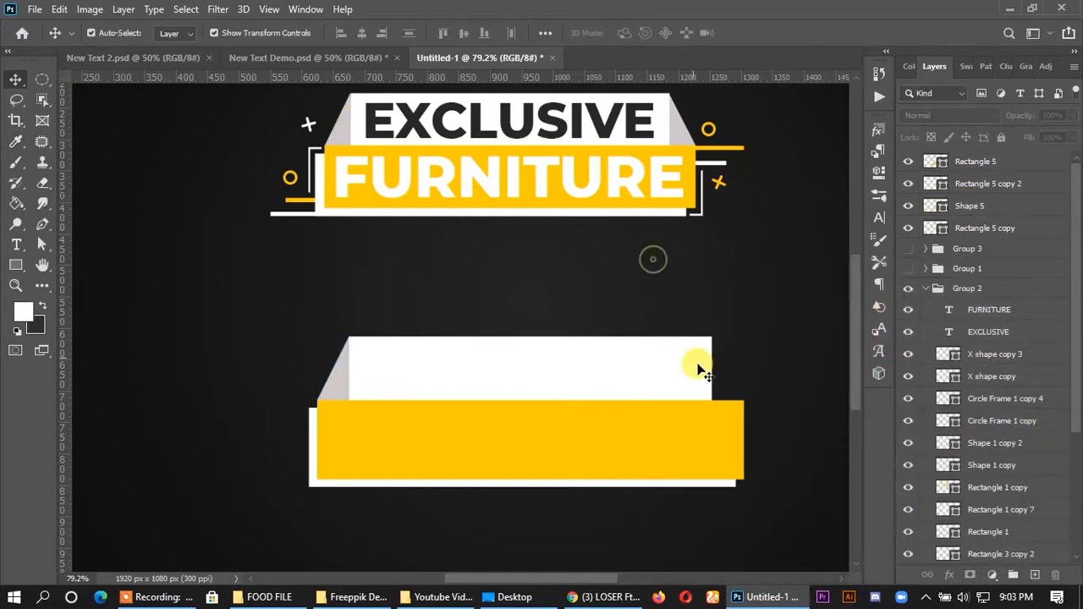
# - Draw a 52 × 102 px triangular flap with the Pen tool between the upper white rectangle's right edge and the yellow rectangle's upper-right corner
pyautogui.scroll(5, 297, 411)
pyautogui.scroll(-5, 288, 403)
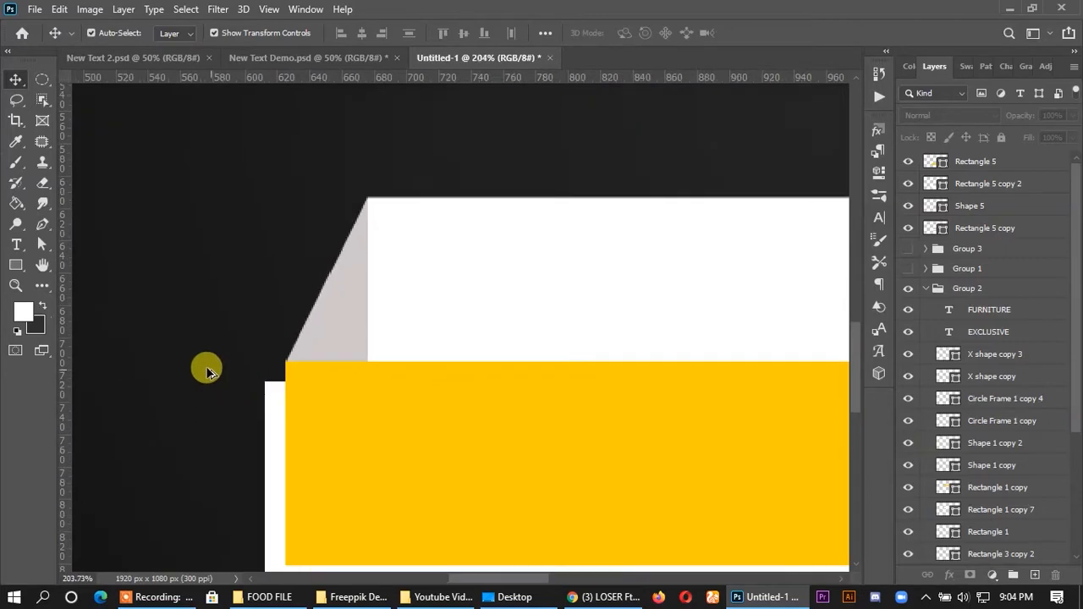
pyautogui.scroll(4, 709, 317)
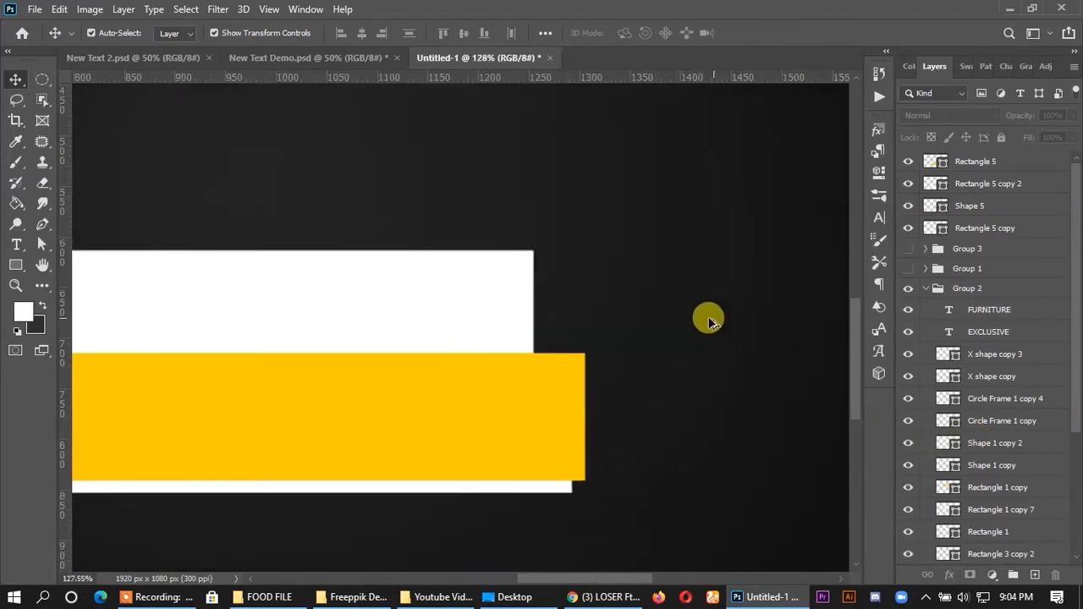
pyautogui.click(42, 225)
pyautogui.scroll(4, 488, 235)
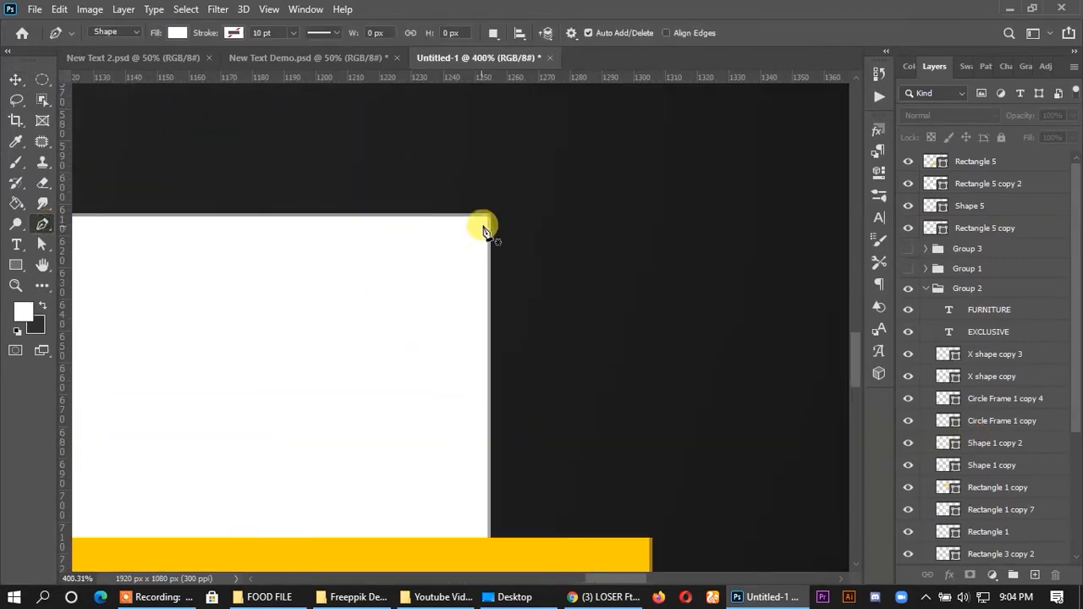
pyautogui.click(488, 222)
pyautogui.scroll(-2, 508, 471)
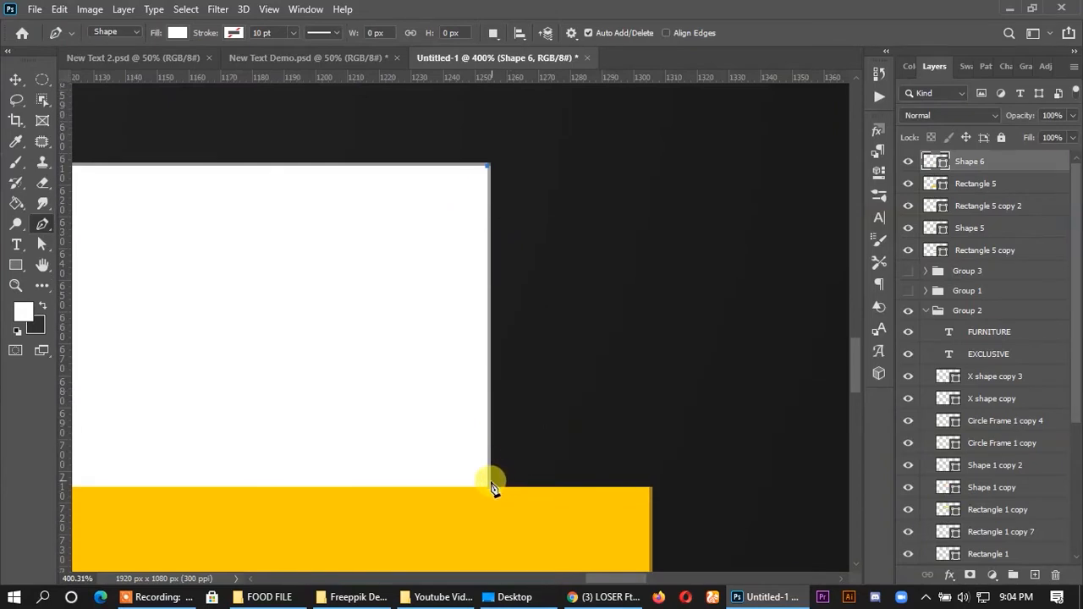
pyautogui.click(488, 490)
pyautogui.click(652, 490)
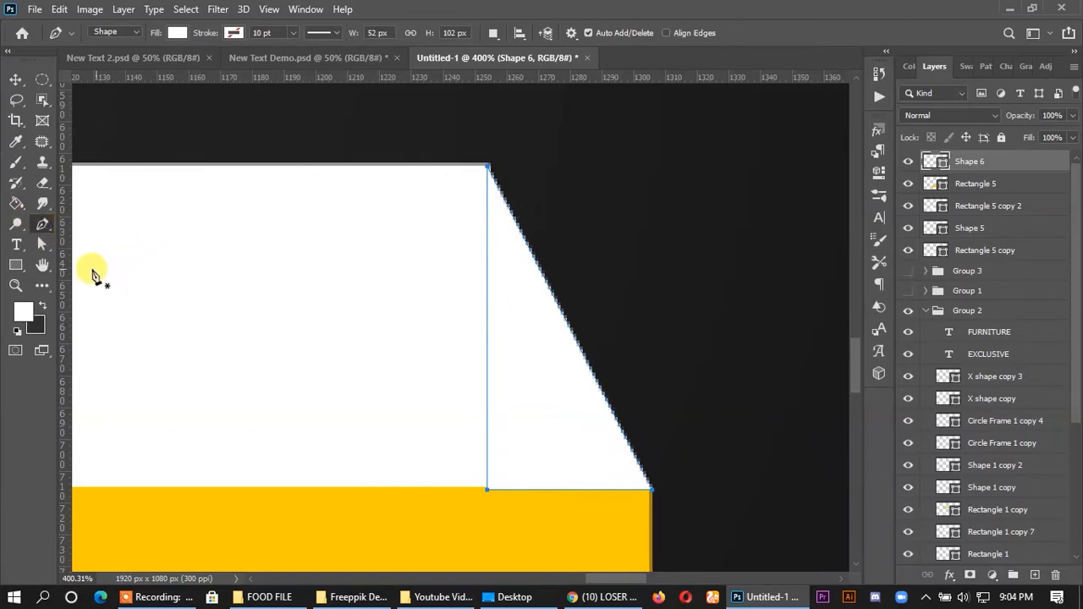
# - Shift the new right flap slightly to the right to line it up with the upper white rectangle's right edge
pyautogui.press('a')
pyautogui.scroll(5, 497, 169)
pyautogui.scroll(1, 497, 172)
pyautogui.moveTo(483, 170); pyautogui.dragTo(491, 171)
pyautogui.click(584, 182)
pyautogui.scroll(-3, 541, 188)
pyautogui.scroll(-5, 529, 191)
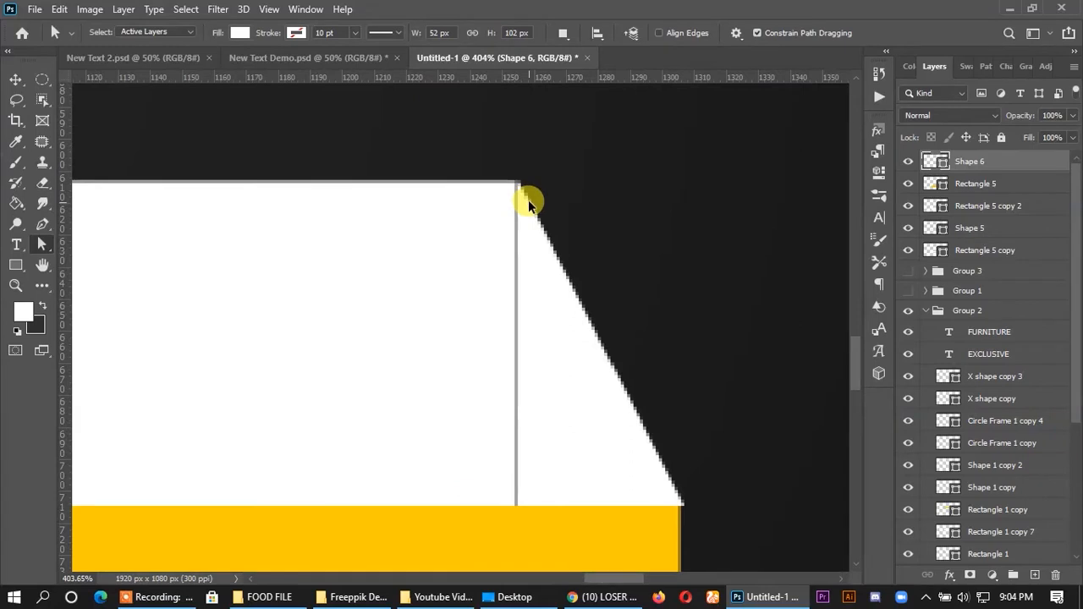
pyautogui.click(551, 258)
pyautogui.click(15, 80)
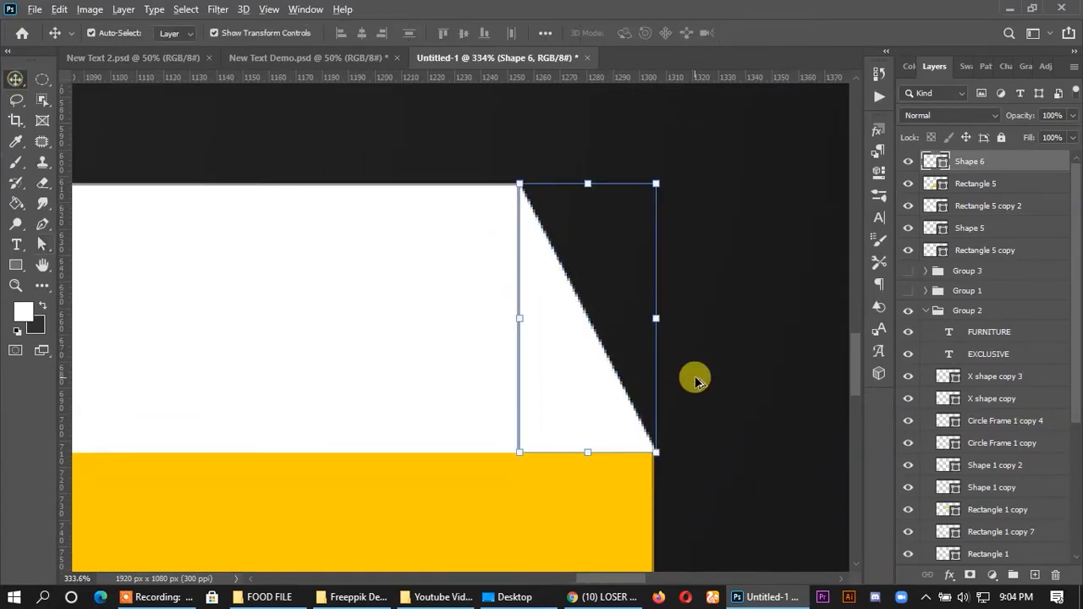
# - Recolour the right flap light grey (cfc9c9), sampled from the left flap of the same banner
pyautogui.scroll(-4, 736, 368)
pyautogui.scroll(-2, 933, 190)
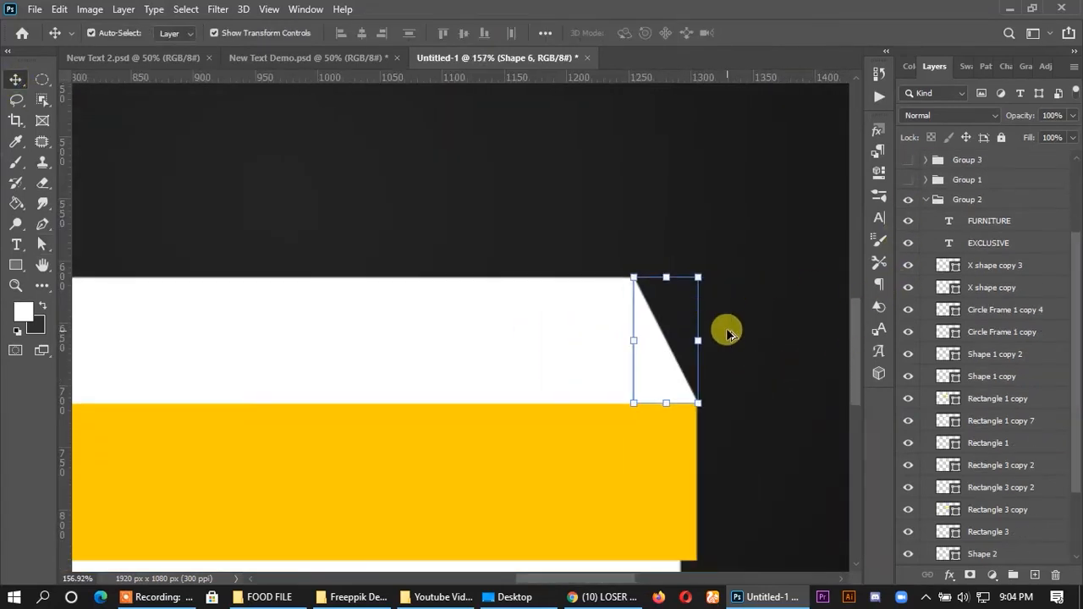
pyautogui.scroll(-3, 728, 333)
pyautogui.scroll(2, 927, 253)
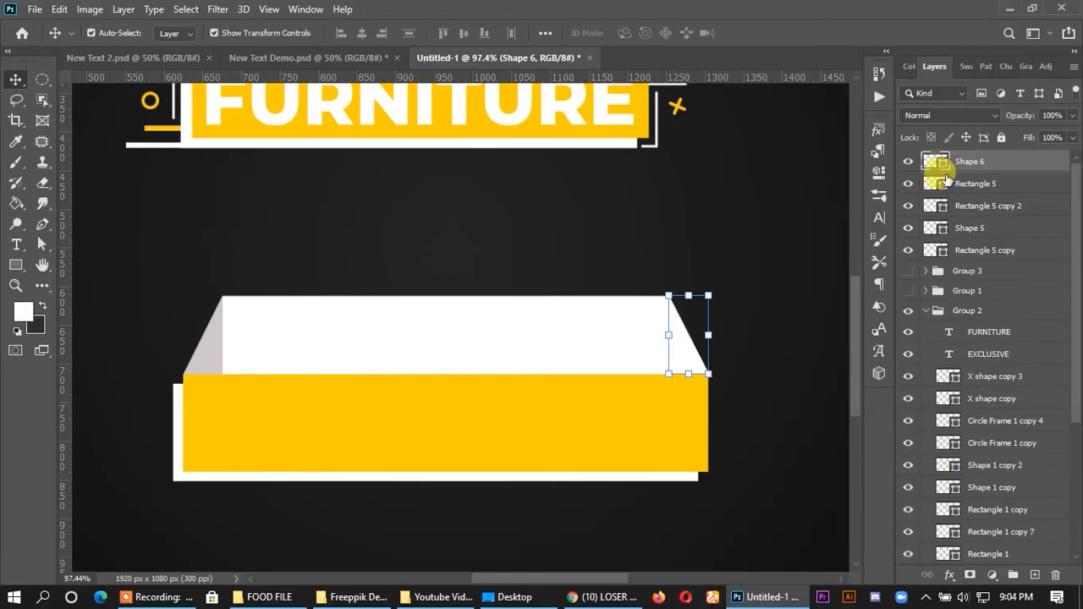
pyautogui.doubleClick(933, 161)
pyautogui.click(203, 330)
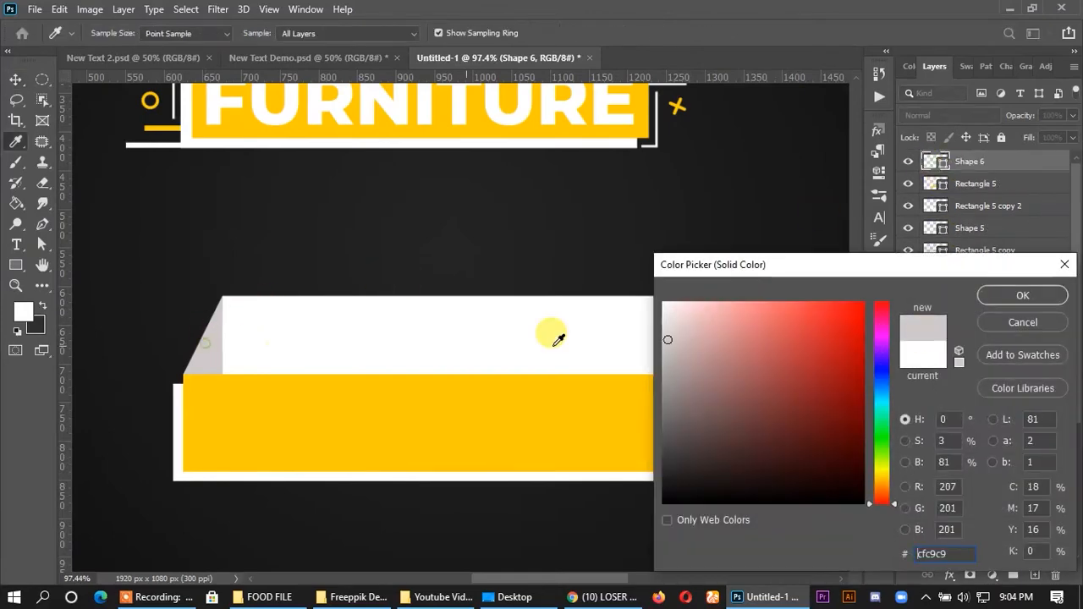
pyautogui.click(1022, 293)
# - Fine-tune the right flap's width against the upper white rectangle, and place the flap behind both lower rectangles
pyautogui.scroll(8, 665, 346)
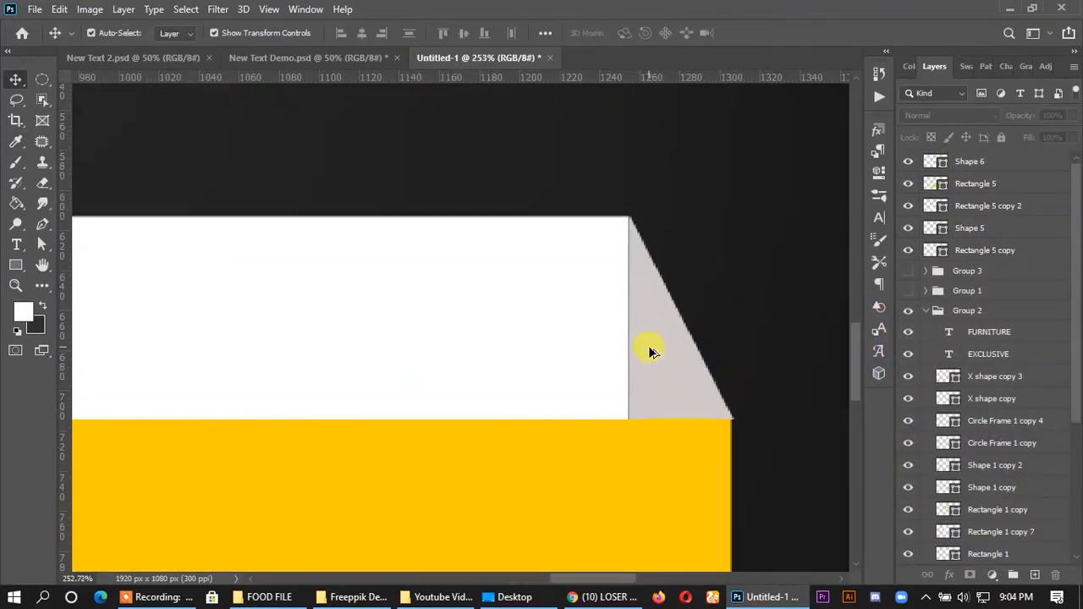
pyautogui.click(652, 346)
pyautogui.moveTo(617, 308); pyautogui.dragTo(613, 296)
pyautogui.click(785, 32)
pyautogui.click(843, 152)
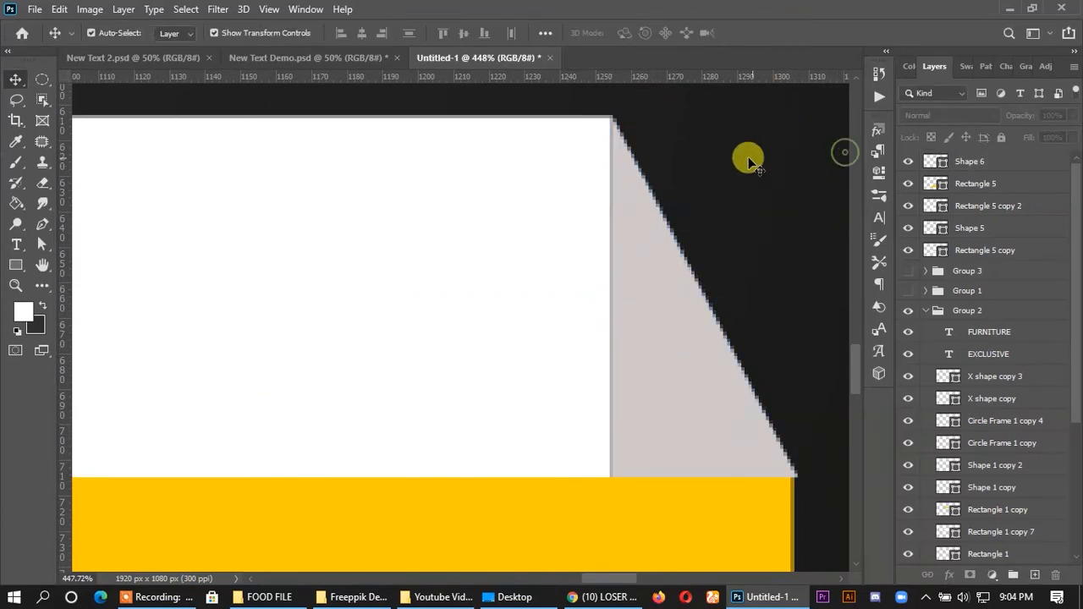
pyautogui.moveTo(974, 165); pyautogui.dragTo(900, 218)
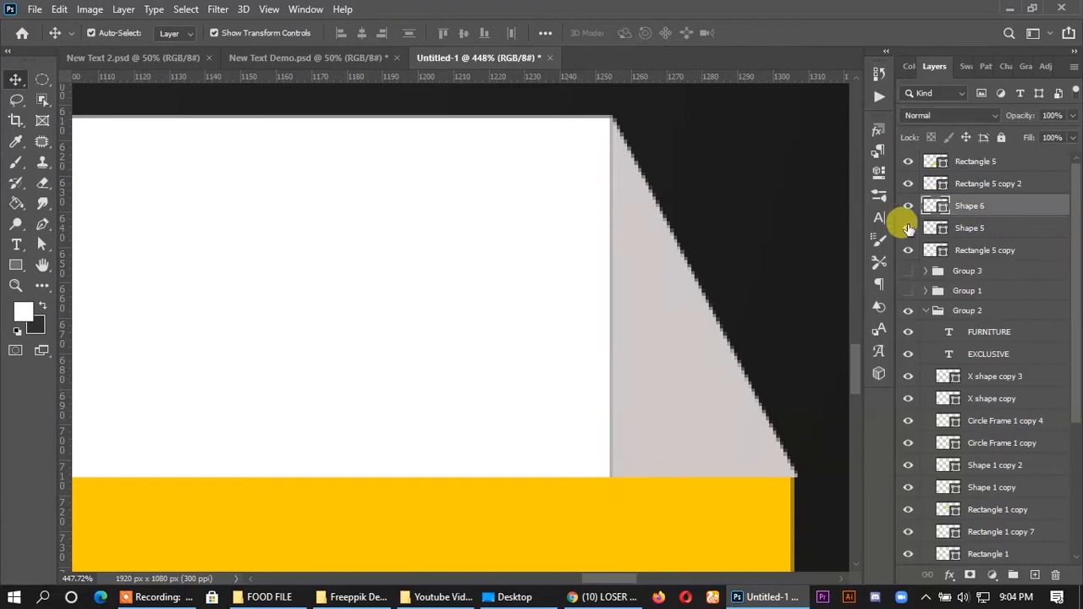
# - Adjust the right flap's corner points to fit the upper white rectangle's right edge and the yellow rectangle's upper-right corner
pyautogui.click(40, 250)
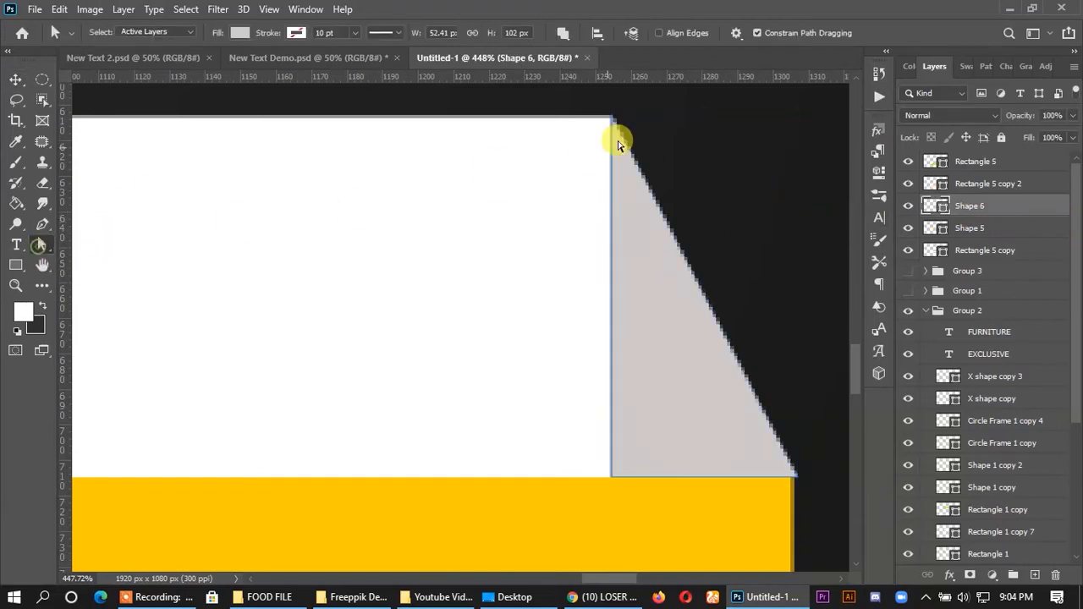
pyautogui.scroll(4, 617, 140)
pyautogui.moveTo(558, 146); pyautogui.dragTo(549, 138)
pyautogui.scroll(-4, 636, 158)
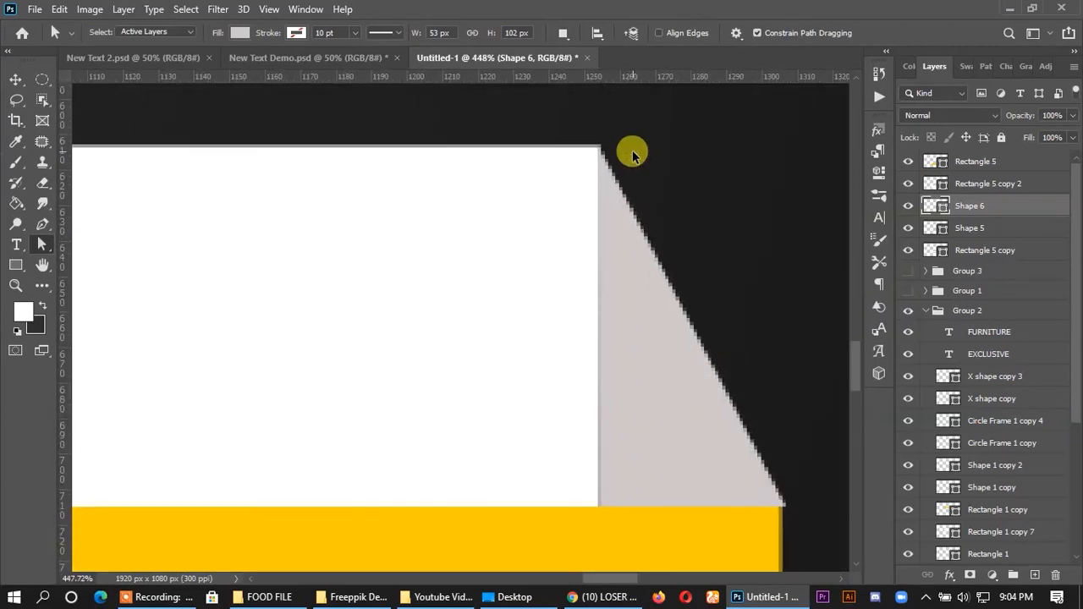
pyautogui.scroll(3, 623, 427)
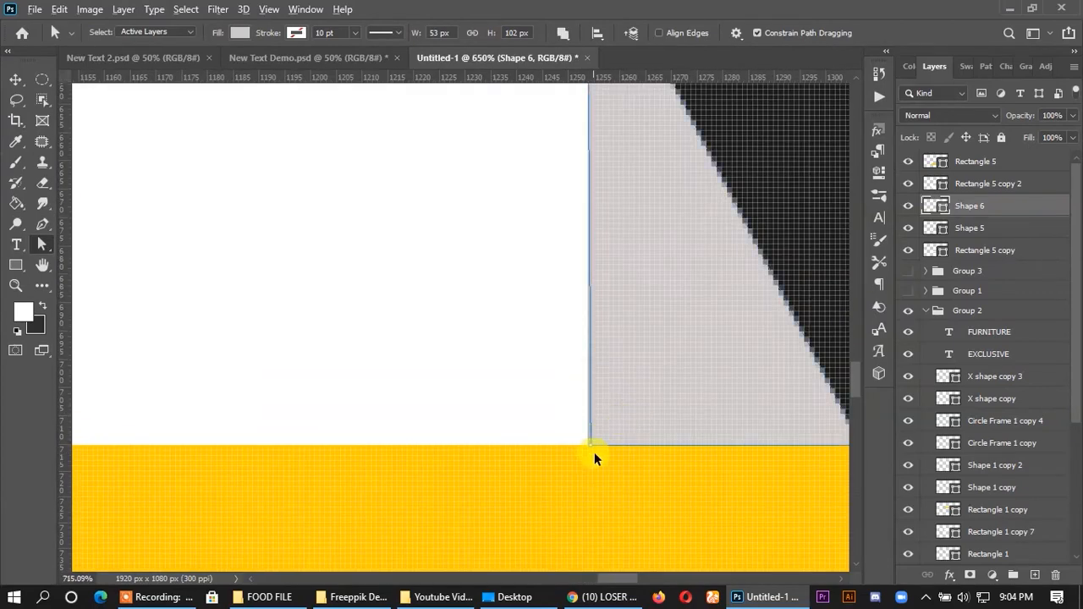
pyautogui.scroll(1, 592, 454)
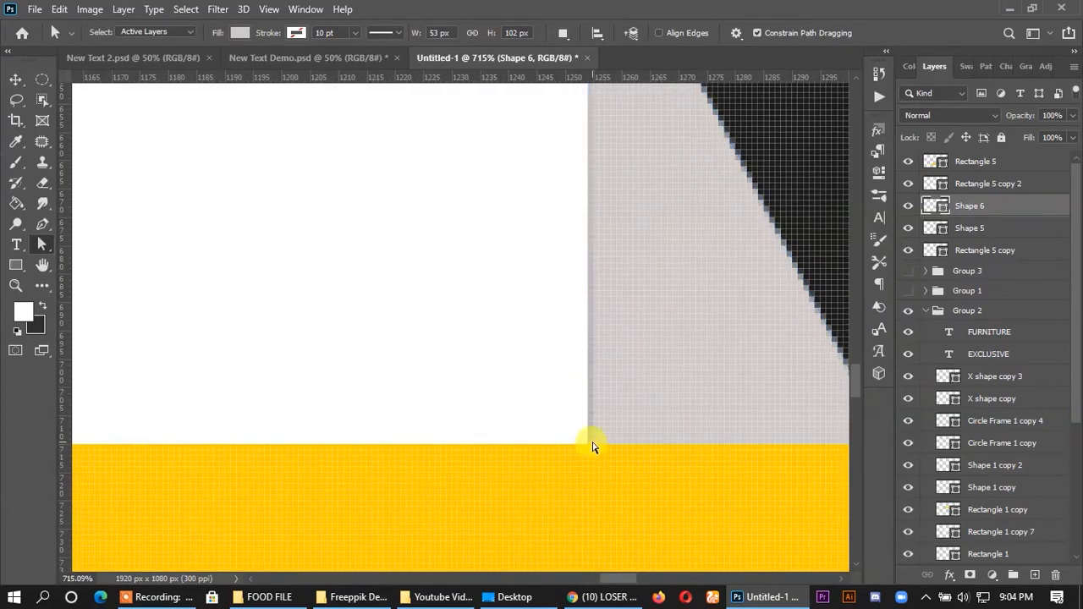
pyautogui.moveTo(592, 447); pyautogui.dragTo(564, 438)
pyautogui.scroll(-3, 534, 423)
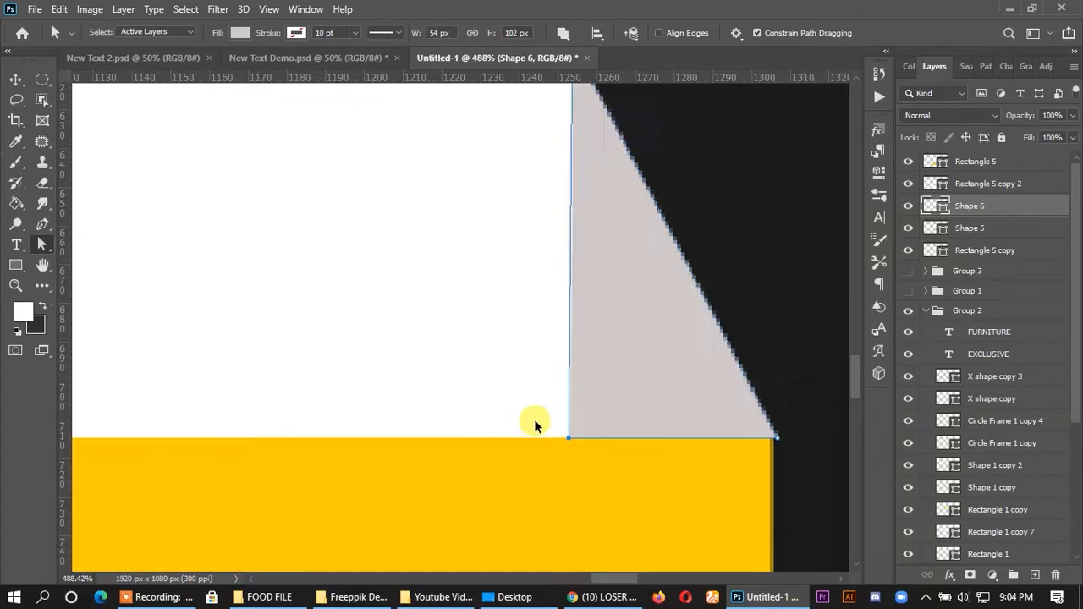
pyautogui.scroll(3, 730, 449)
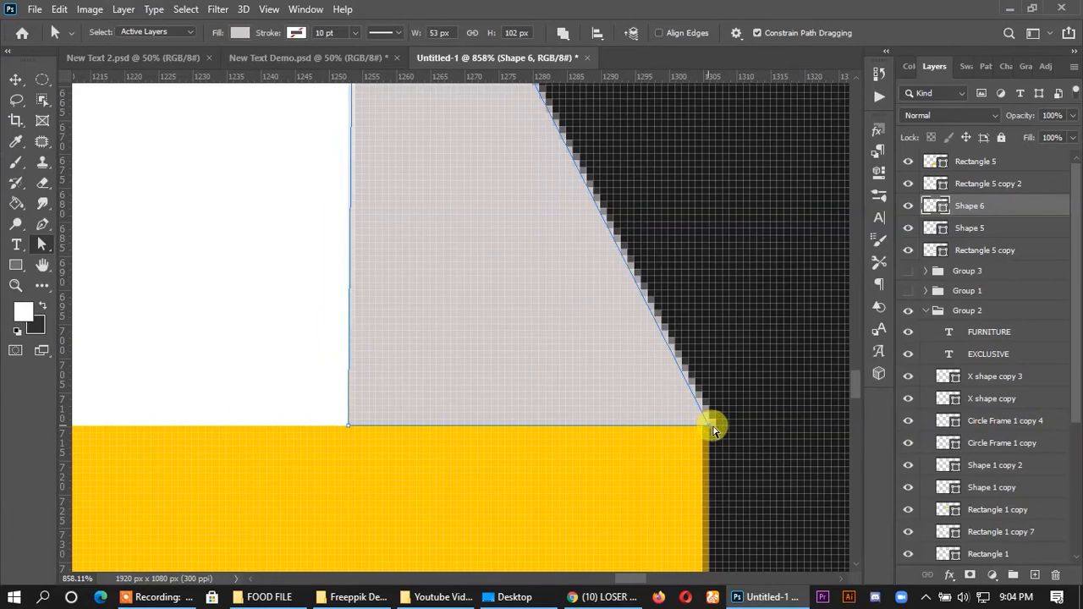
pyautogui.scroll(-6, 752, 418)
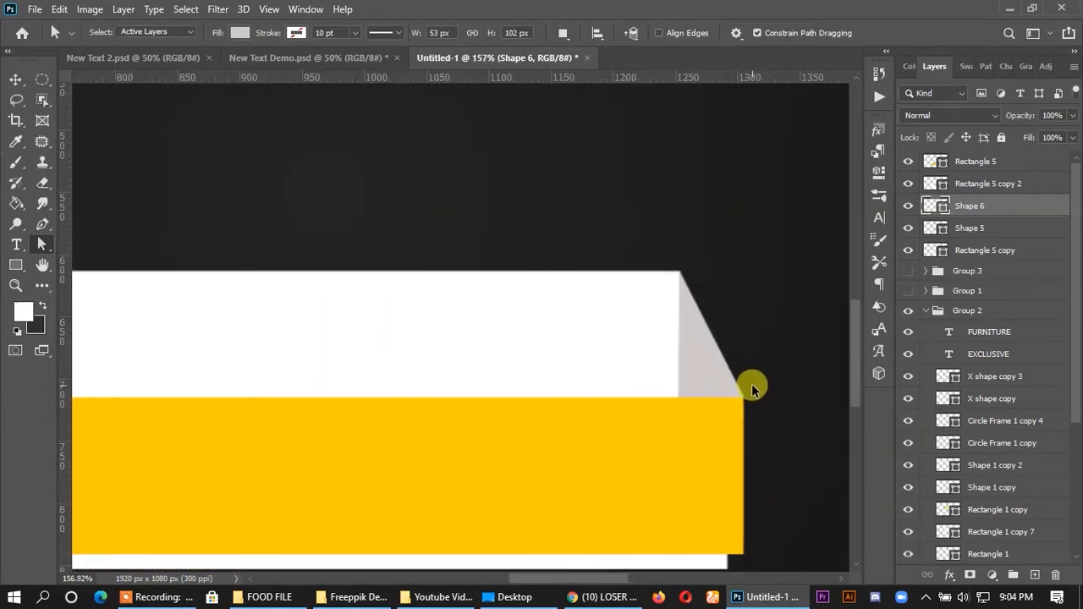
pyautogui.scroll(-3, 753, 389)
pyautogui.click(16, 79)
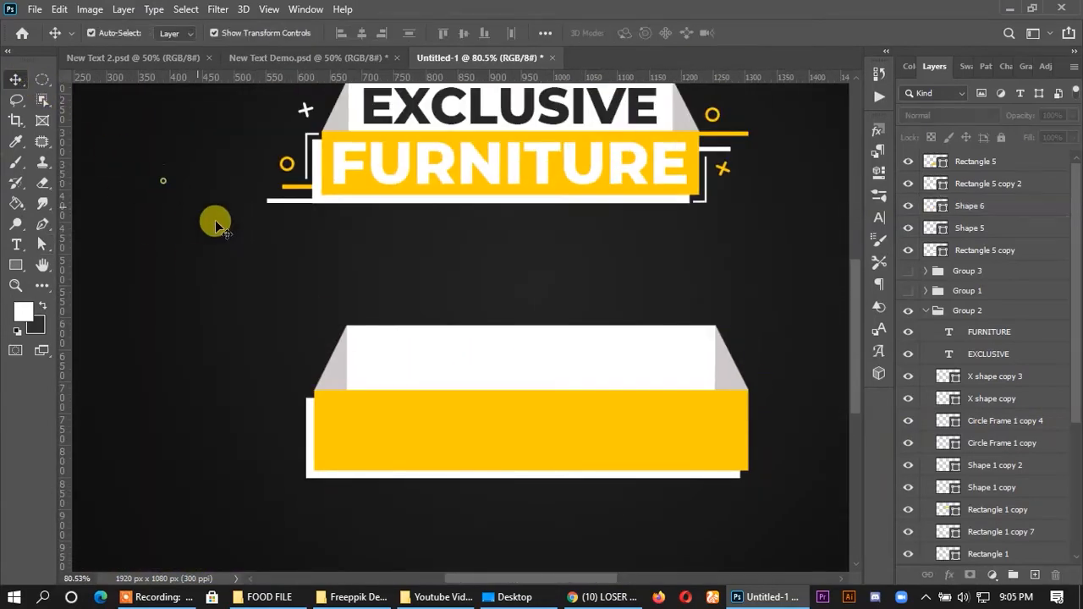
pyautogui.click(167, 186)
# - Copy the sample's EXCLUSIVE and FURNITURE texts down onto the new banner, and bring the copies in front of all its shapes
pyautogui.scroll(1, 656, 454)
pyautogui.scroll(1, 635, 435)
pyautogui.scroll(-1, 624, 425)
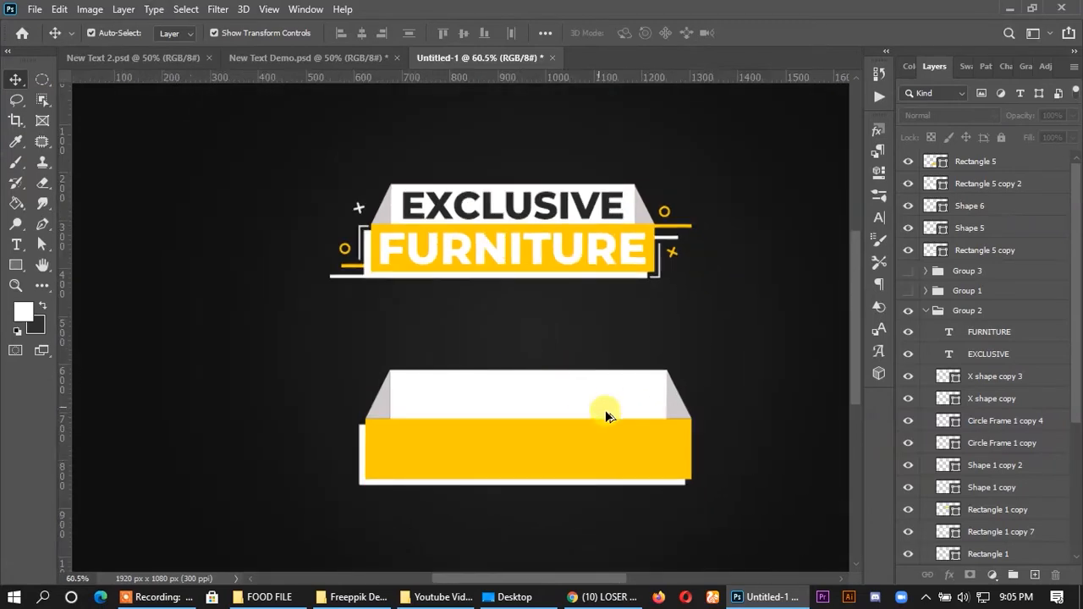
pyautogui.scroll(1, 745, 488)
pyautogui.scroll(3, 592, 457)
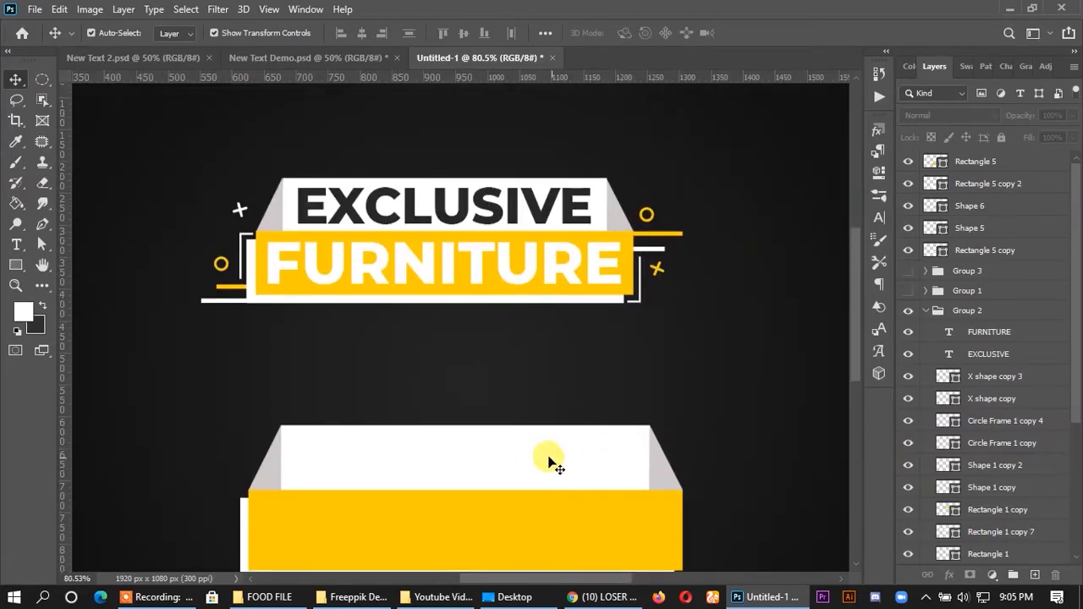
pyautogui.scroll(-1, 508, 339)
pyautogui.click(491, 210)
pyautogui.keyDown('shift'); pyautogui.click(498, 224); pyautogui.keyUp('shift')
pyautogui.moveTo(504, 226); pyautogui.dragTo(511, 499)
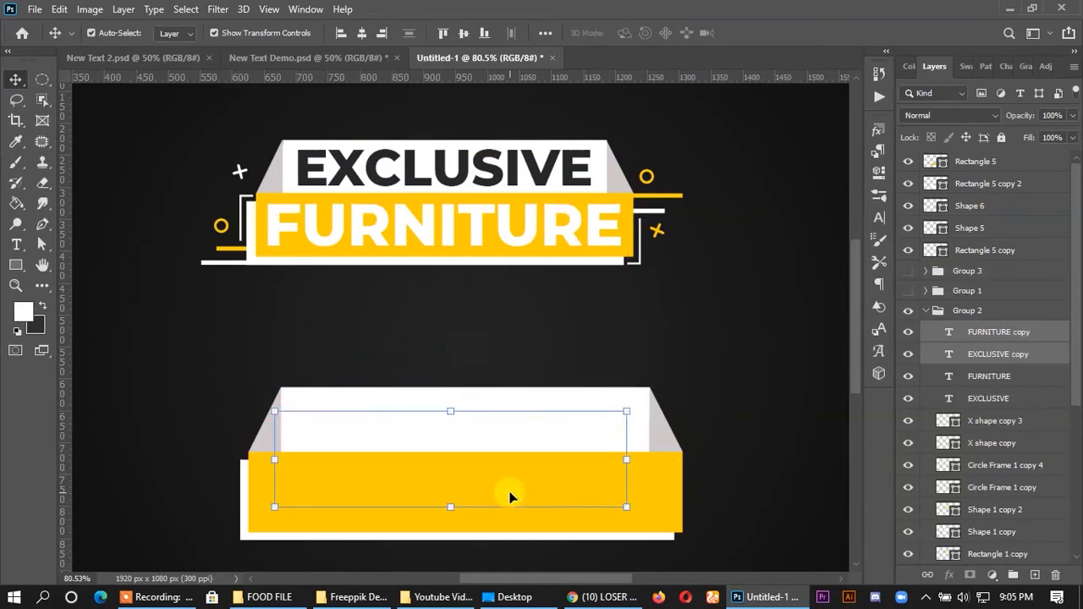
pyautogui.moveTo(968, 332); pyautogui.dragTo(943, 166)
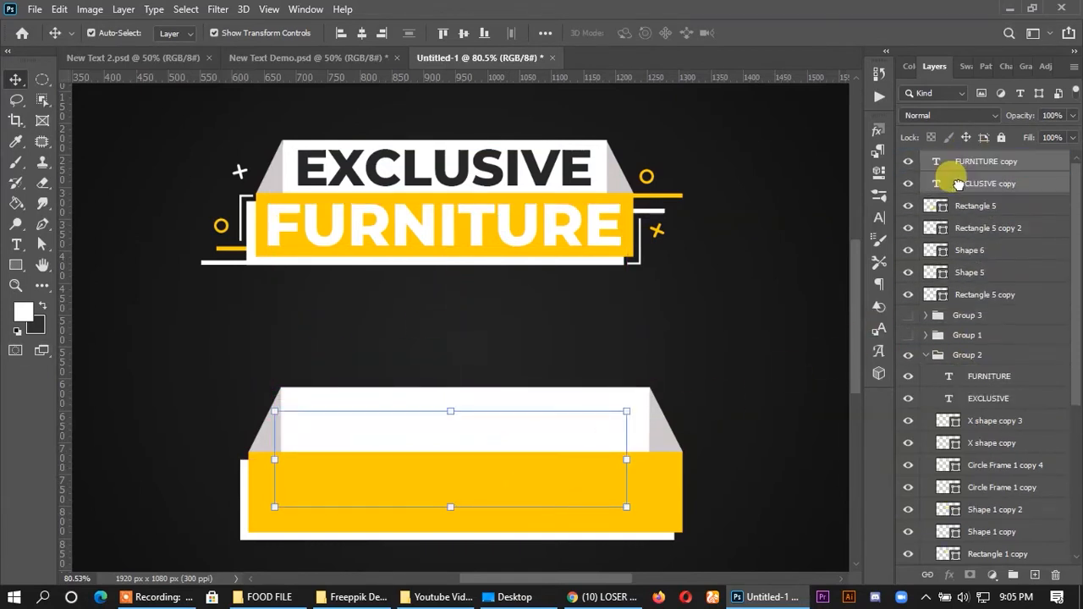
pyautogui.click(787, 240)
# - Enlarge the copied FURNITURE text to 24 pt and centre it in the lower yellow rectangle
pyautogui.moveTo(474, 482); pyautogui.dragTo(479, 487)
pyautogui.click(881, 219)
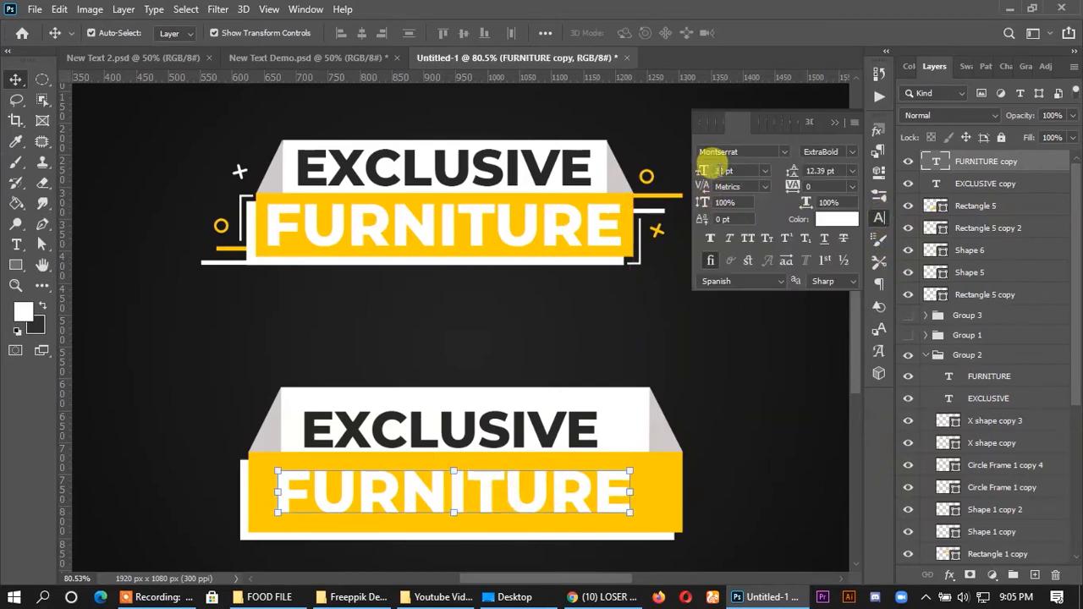
pyautogui.scroll(3, 726, 172)
pyautogui.scroll(-1, 724, 172)
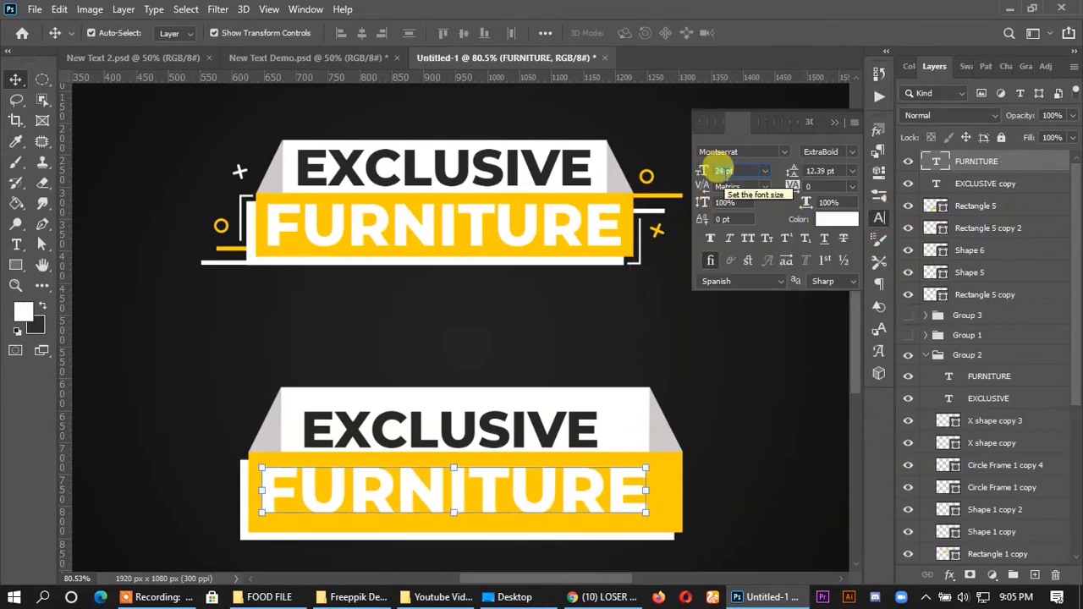
pyautogui.moveTo(588, 500); pyautogui.dragTo(600, 496)
# - Enlarge the copied EXCLUSIVE text to 21 pt and centre it in the upper white rectangle
pyautogui.click(551, 433)
pyautogui.moveTo(549, 436); pyautogui.dragTo(567, 420)
pyautogui.moveTo(740, 170); pyautogui.dragTo(714, 171)
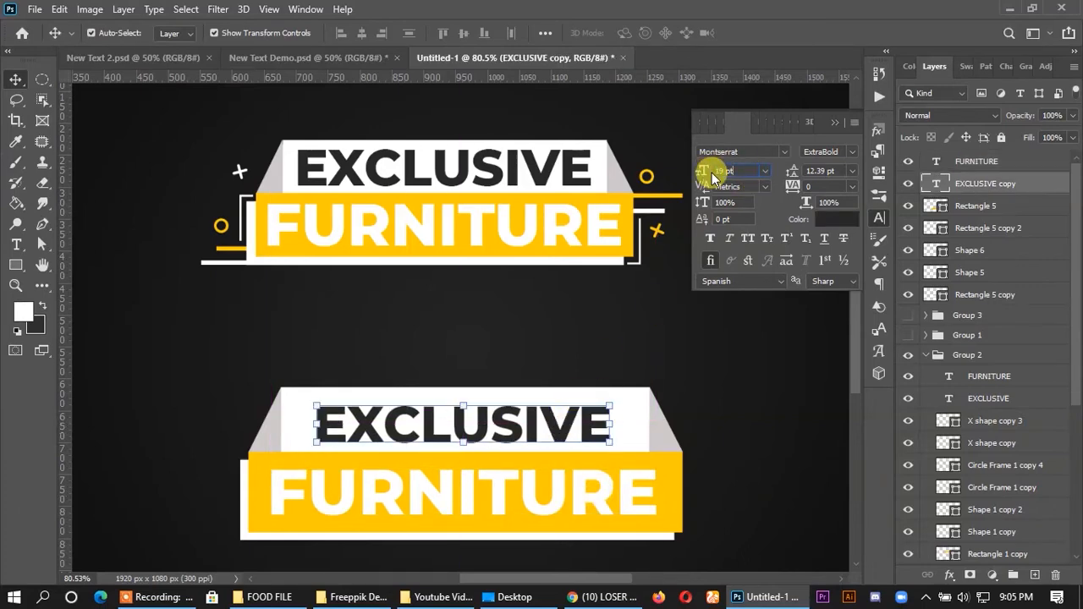
pyautogui.scroll(2, 713, 175)
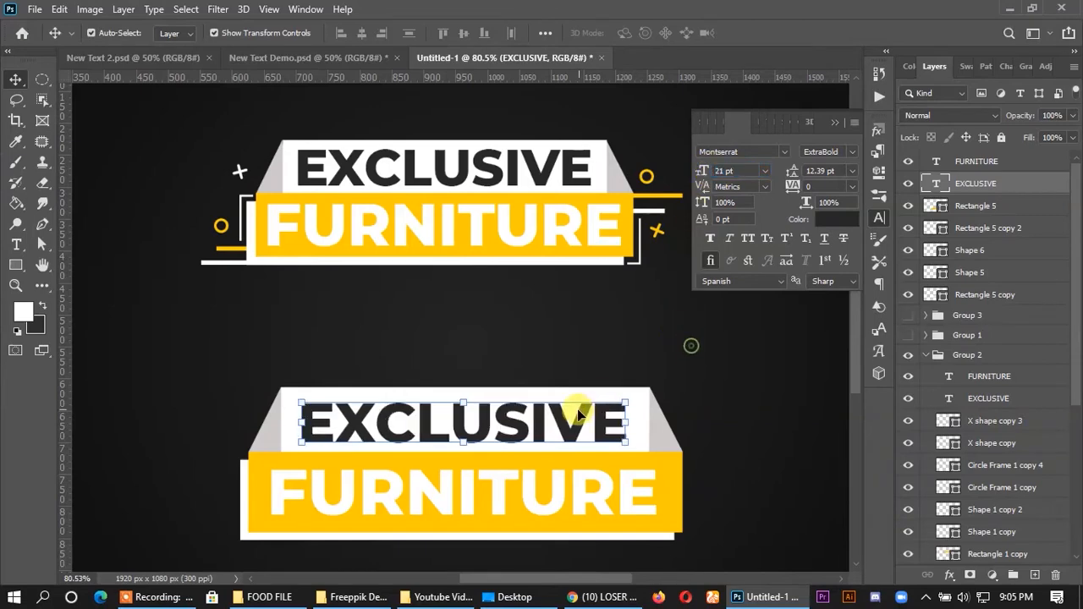
pyautogui.click(736, 404)
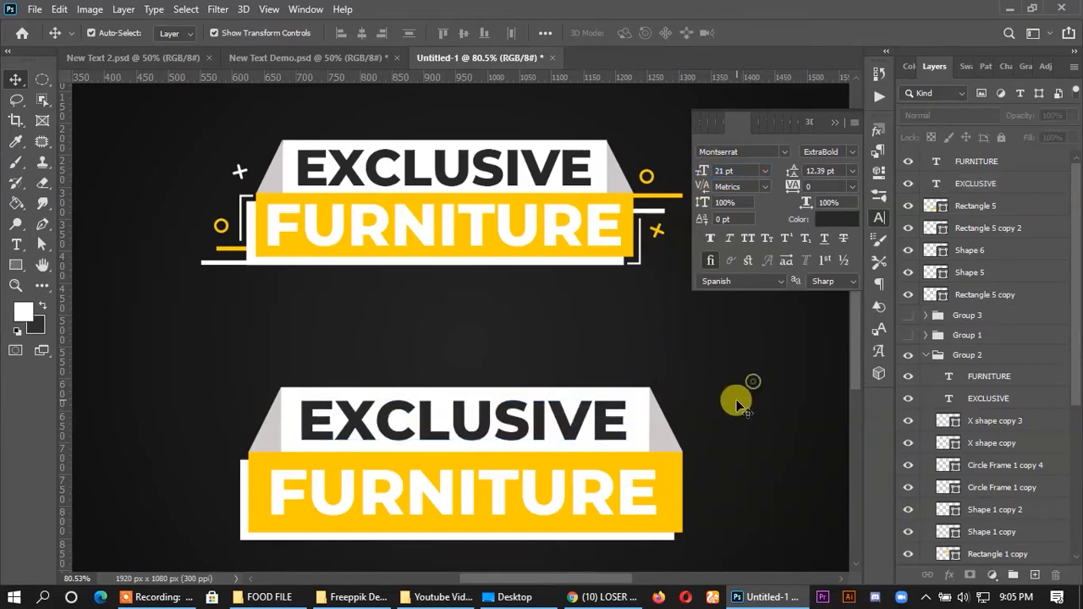
pyautogui.scroll(-3, 736, 403)
pyautogui.click(790, 215)
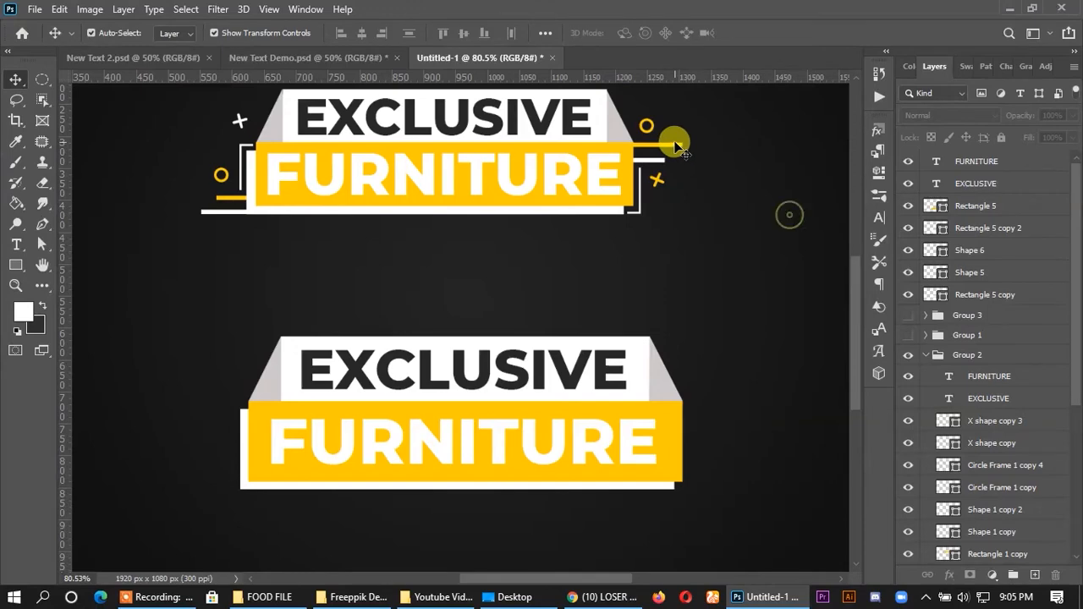
# - Duplicate the sample banner's upper-right yellow line down above the new banner, and place the copy behind the lower rectangles
pyautogui.moveTo(677, 148); pyautogui.dragTo(696, 312)
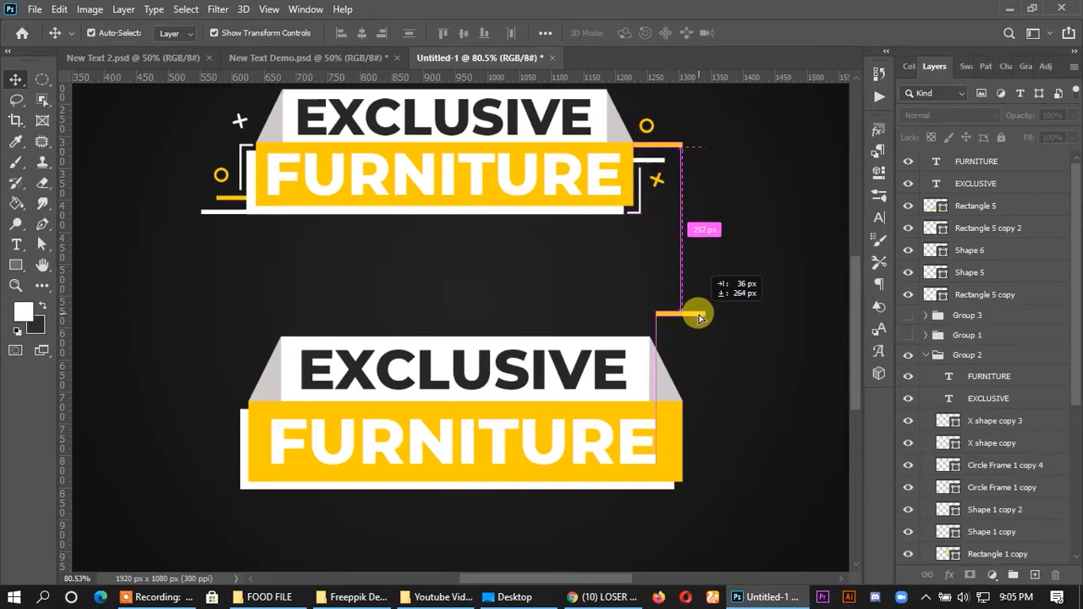
pyautogui.moveTo(981, 561); pyautogui.dragTo(969, 150)
pyautogui.click(722, 368)
# - Move the copied yellow line to the new yellow rectangle's upper-right corner so it extends out from the right edge
pyautogui.scroll(-1, 722, 369)
pyautogui.scroll(1, 722, 368)
pyautogui.scroll(1, 699, 343)
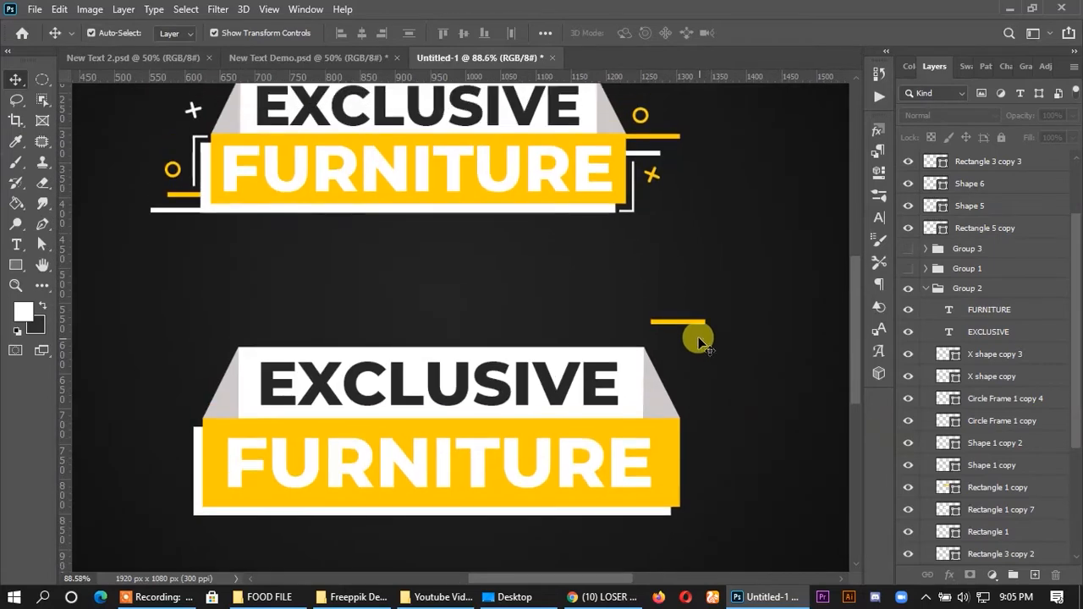
pyautogui.moveTo(691, 320); pyautogui.dragTo(709, 422)
pyautogui.click(726, 467)
pyautogui.click(709, 420)
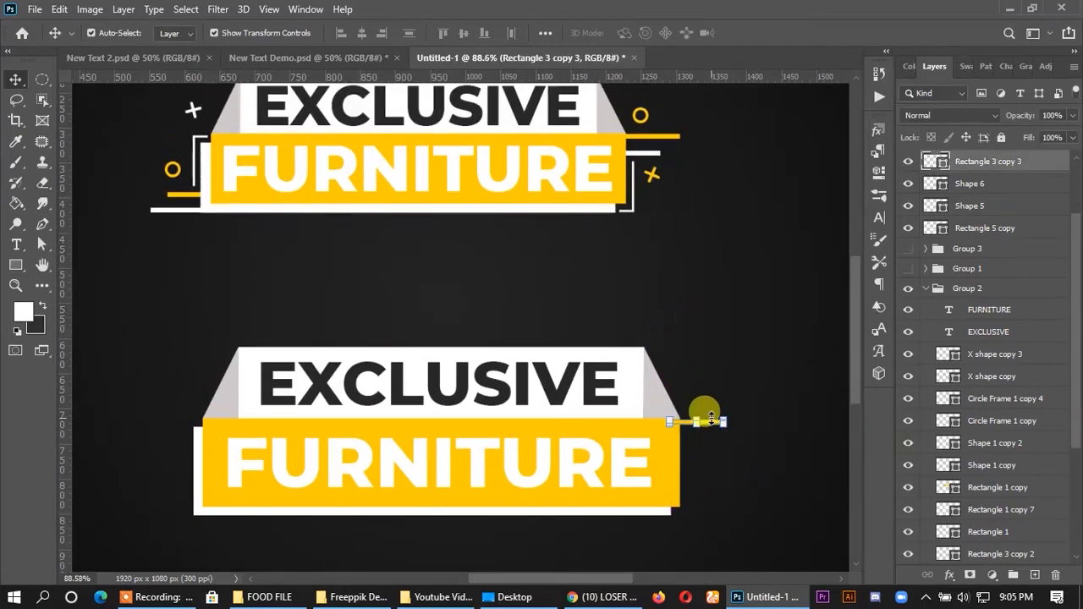
pyautogui.click(767, 368)
# - Duplicate the new banner's right side line slightly below the original
pyautogui.scroll(4, 729, 464)
pyautogui.keyDown('alt'); pyautogui.moveTo(702, 405); pyautogui.dragTo(704, 442); pyautogui.keyUp('alt')
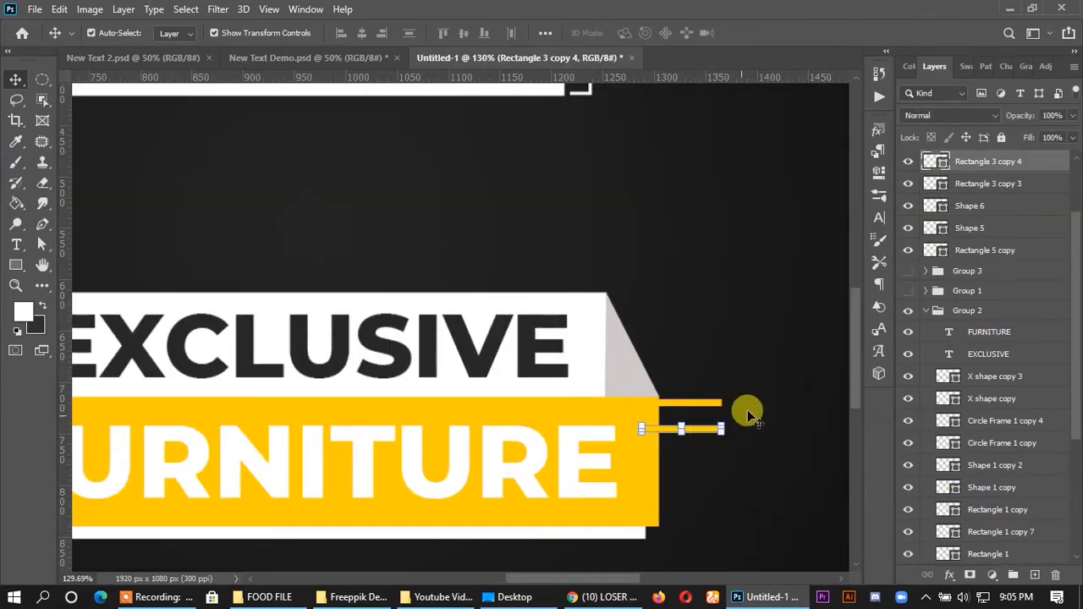
# - Recolour the copied lower line on the new banner's right side white and shift it slightly left
pyautogui.doubleClick(942, 163)
pyautogui.click(579, 334)
pyautogui.click(1022, 294)
pyautogui.keyDown('shift'); pyautogui.click(978, 184); pyautogui.keyUp('shift')
pyautogui.click(720, 314)
pyautogui.scroll(-5, 721, 316)
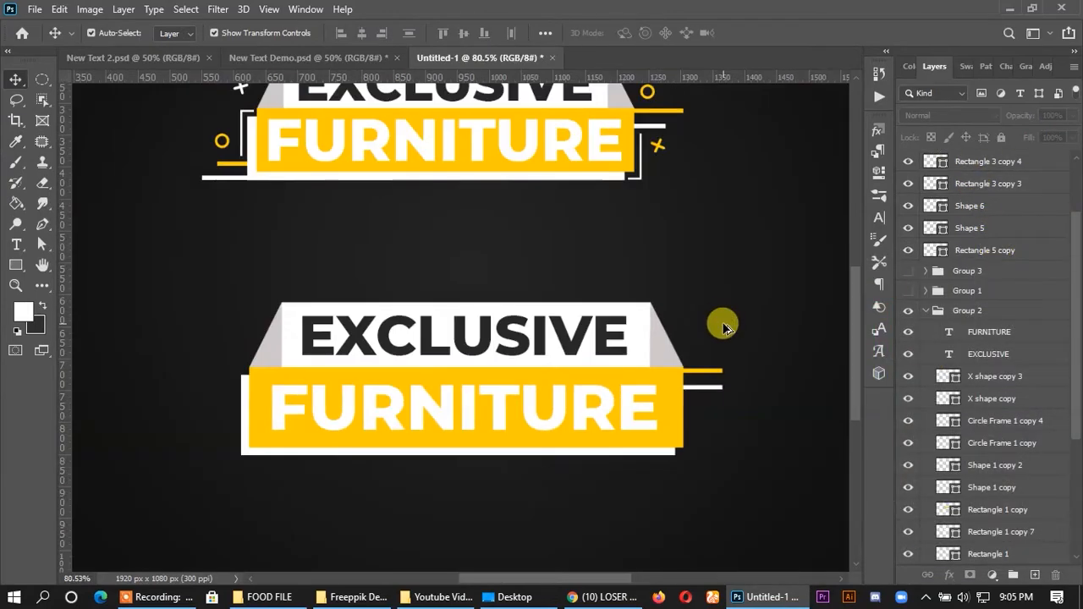
pyautogui.moveTo(709, 387); pyautogui.dragTo(695, 388)
pyautogui.click(722, 431)
# - Duplicate the right yellow line to the new banner's lower-left corner, level with the white border's bottom edge
pyautogui.scroll(1, 695, 436)
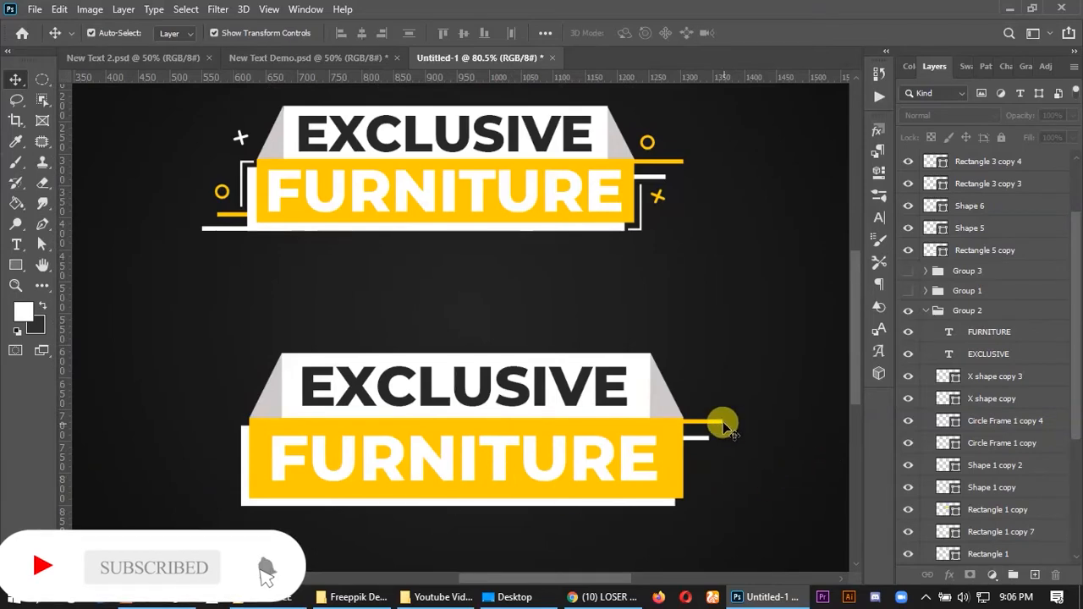
pyautogui.scroll(3, 214, 525)
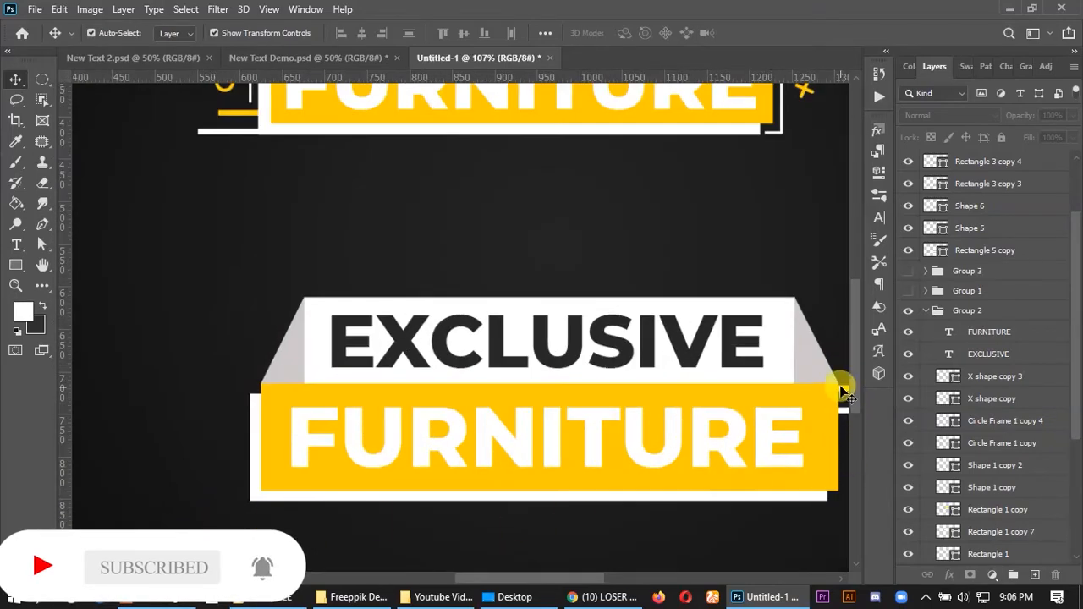
pyautogui.moveTo(844, 394); pyautogui.dragTo(210, 522)
pyautogui.scroll(1, 197, 523)
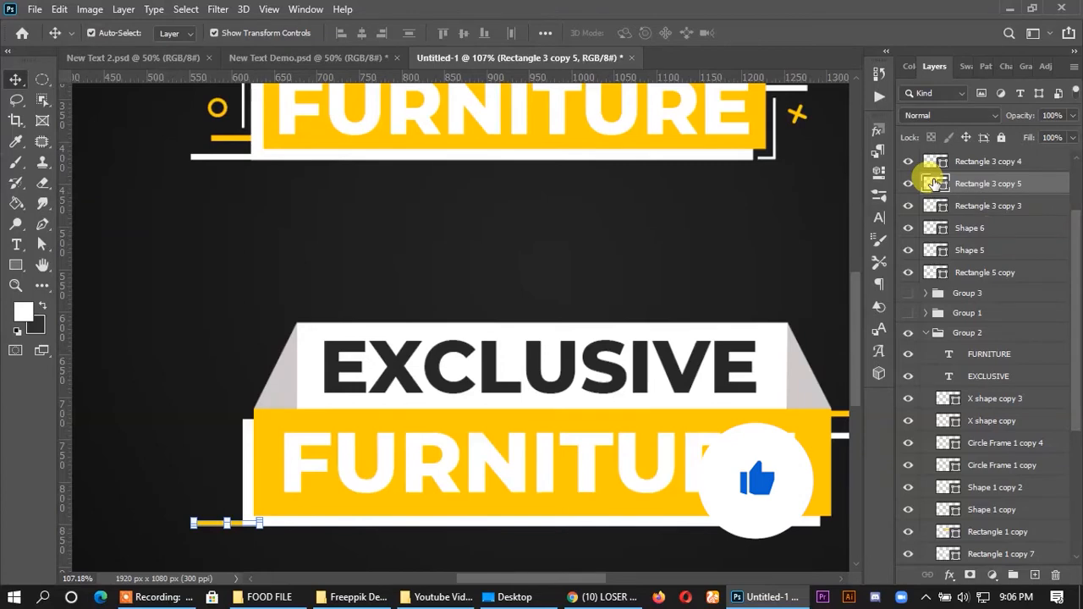
# - Change the lower-left line's fill to the white sampled from the upper rectangle
pyautogui.doubleClick(934, 183)
pyautogui.click(314, 340)
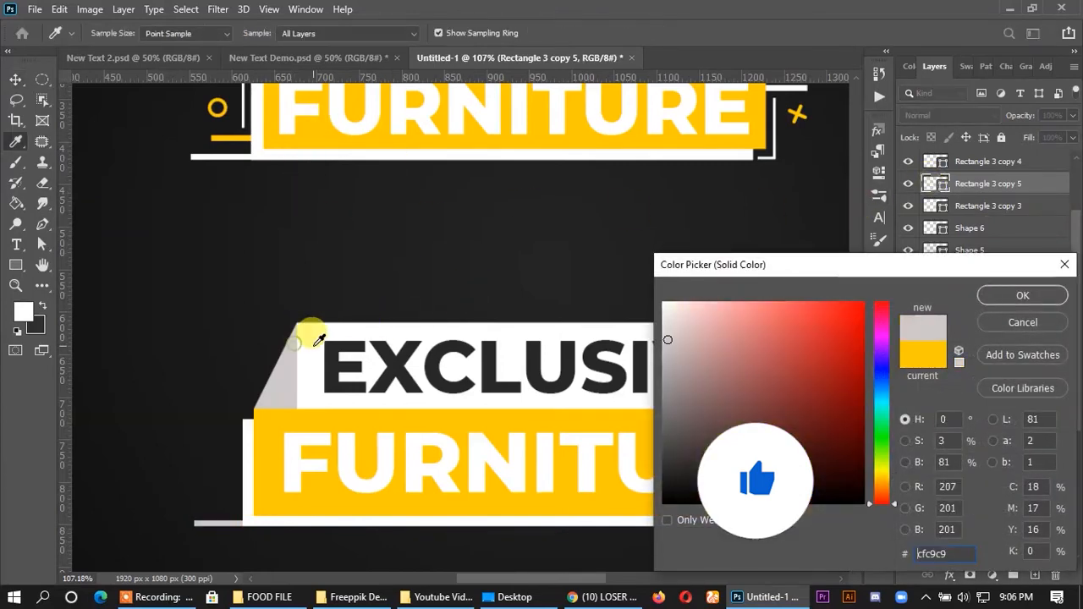
pyautogui.click(615, 355)
pyautogui.click(1018, 298)
pyautogui.press('v')
pyautogui.scroll(1, 224, 525)
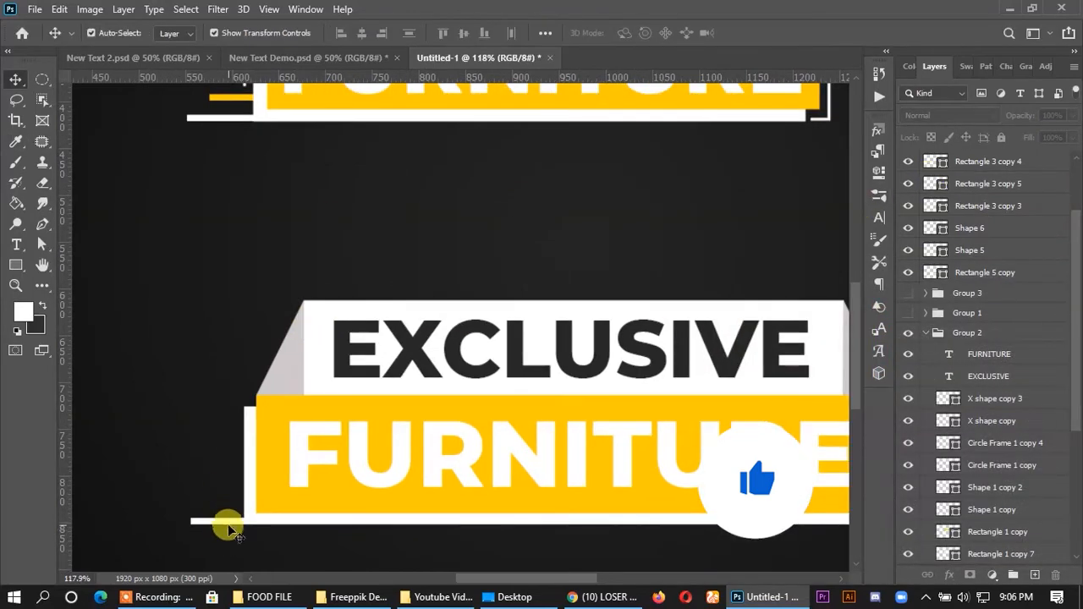
# - Duplicate the white lower-left line slightly above the original and fill the copy with the banner's yellow
pyautogui.click(227, 519)
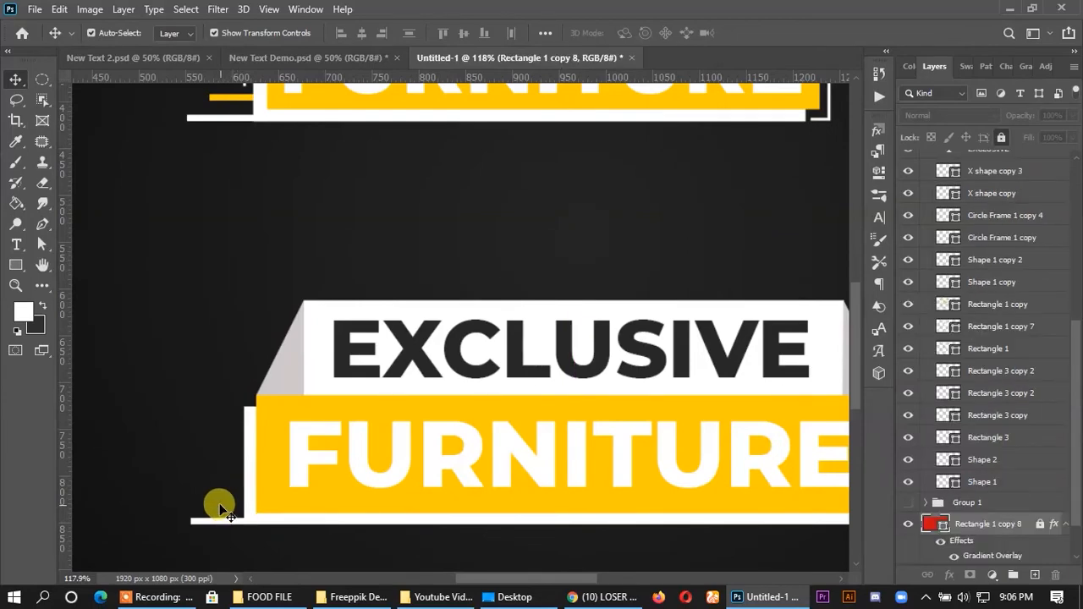
pyautogui.click(209, 498)
pyautogui.moveTo(220, 524); pyautogui.dragTo(238, 507)
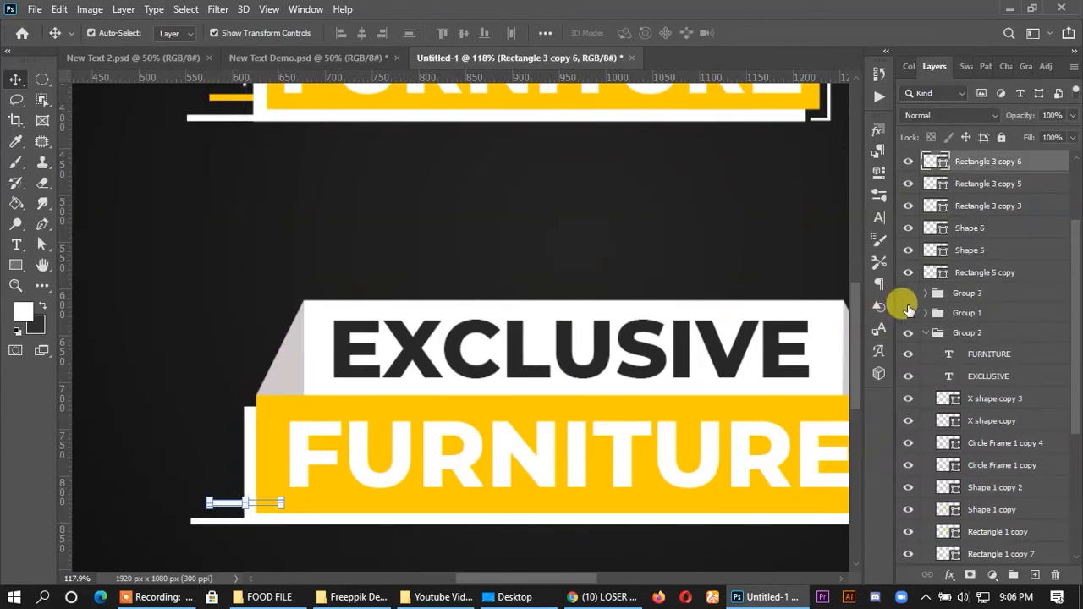
pyautogui.doubleClick(936, 162)
pyautogui.click(508, 397)
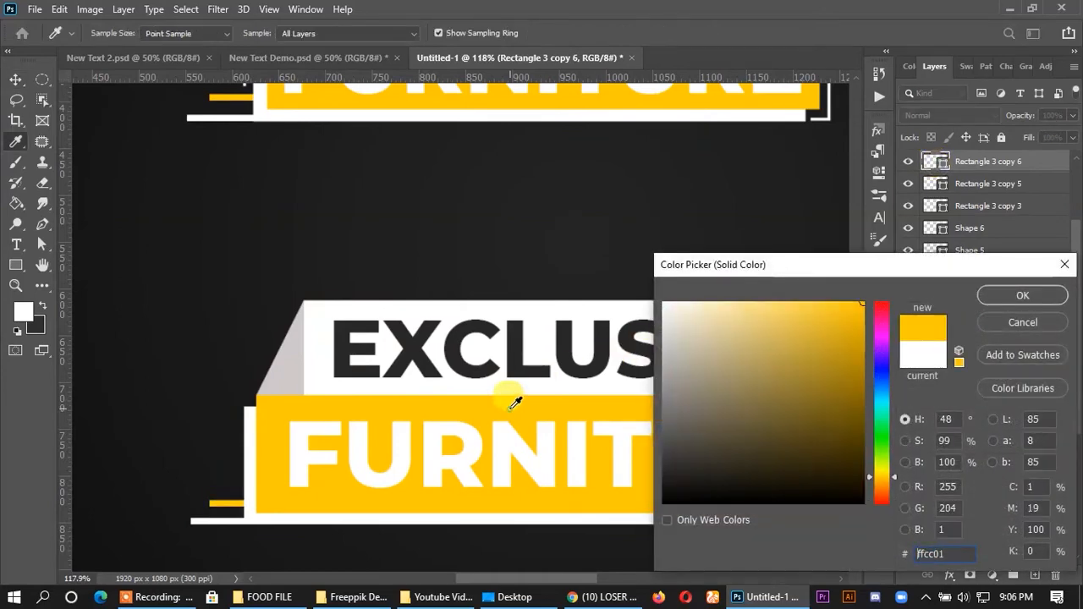
pyautogui.click(1020, 291)
pyautogui.scroll(-2, 376, 300)
pyautogui.scroll(1, 213, 294)
pyautogui.click(212, 293)
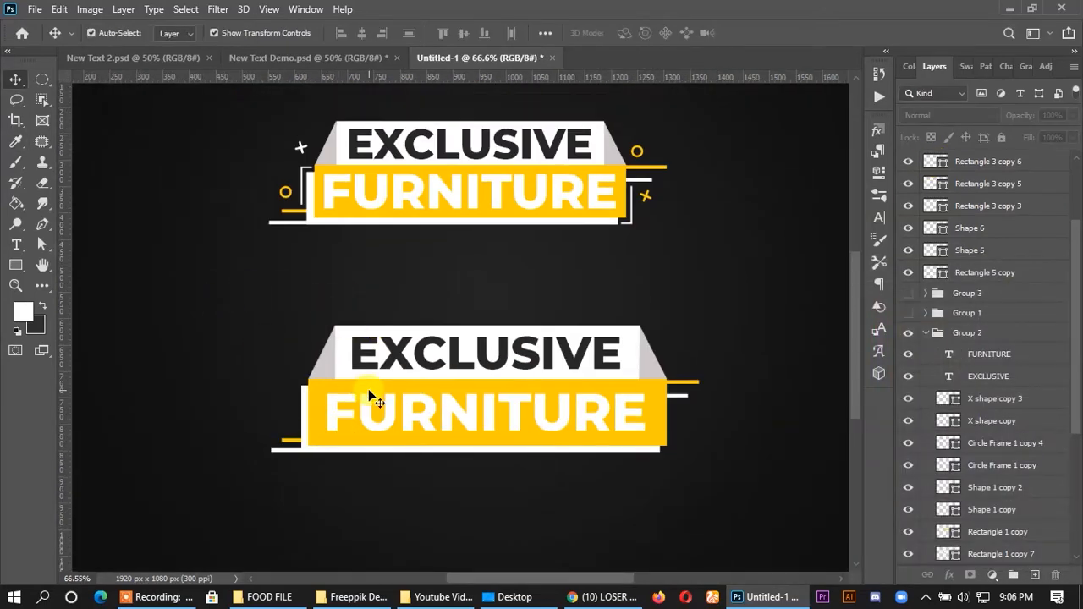
# - Duplicate the sample banner's left yellow circle above the new banner's left lines, moving its layer out of Group 2
pyautogui.scroll(1, 664, 406)
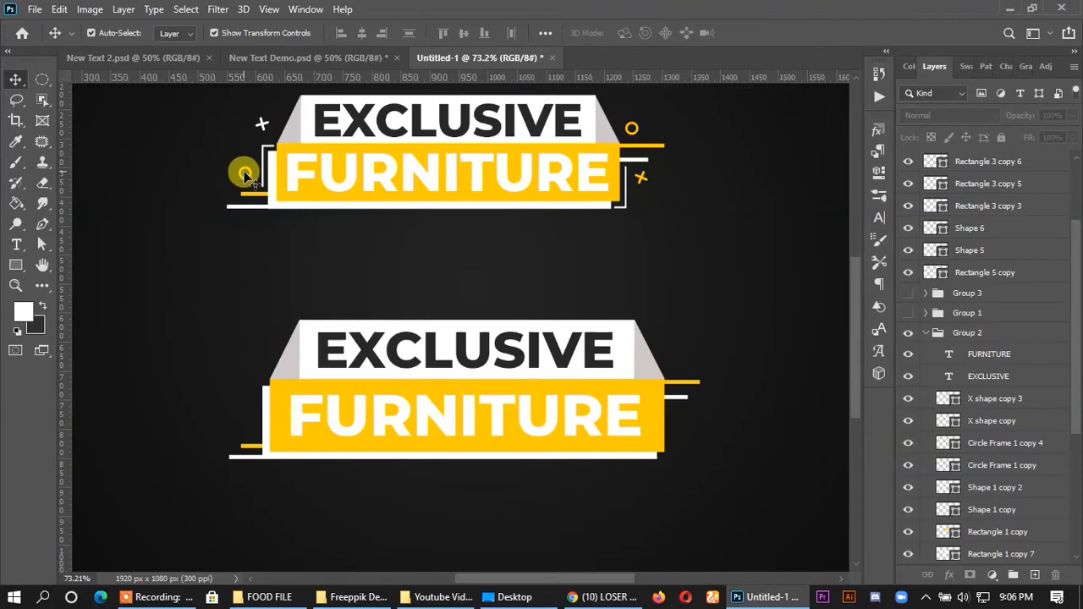
pyautogui.moveTo(249, 175); pyautogui.dragTo(247, 421)
pyautogui.moveTo(977, 446); pyautogui.dragTo(956, 222)
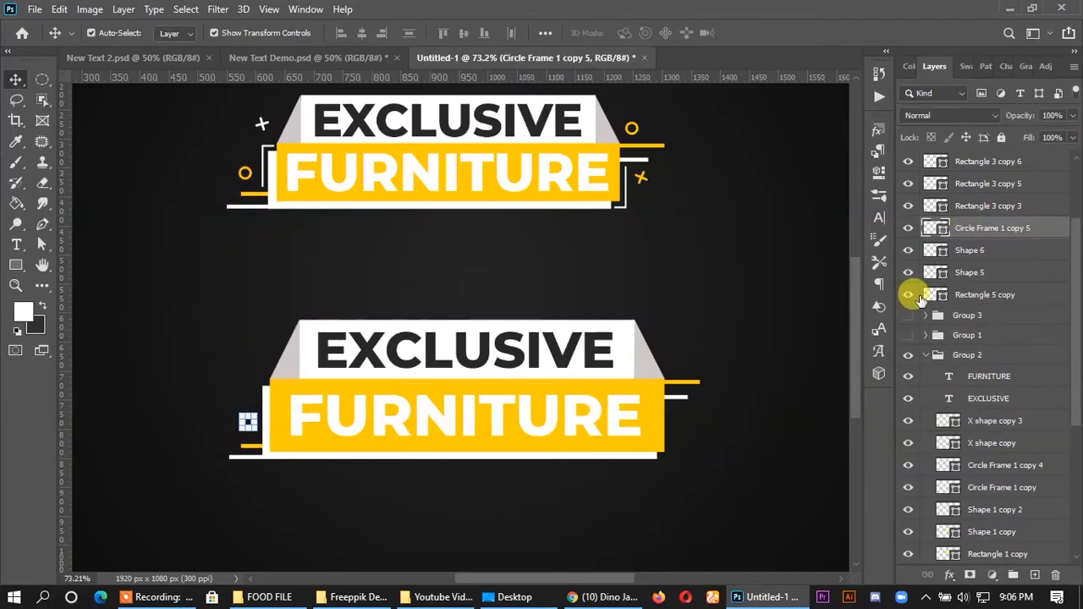
pyautogui.scroll(3, 201, 433)
pyautogui.press('Down')
pyautogui.press('Down')
pyautogui.press('Down')
pyautogui.press('Down')
pyautogui.press('Down')
pyautogui.press('Down')
pyautogui.press('Down')
pyautogui.press('Down')
pyautogui.press('Down')
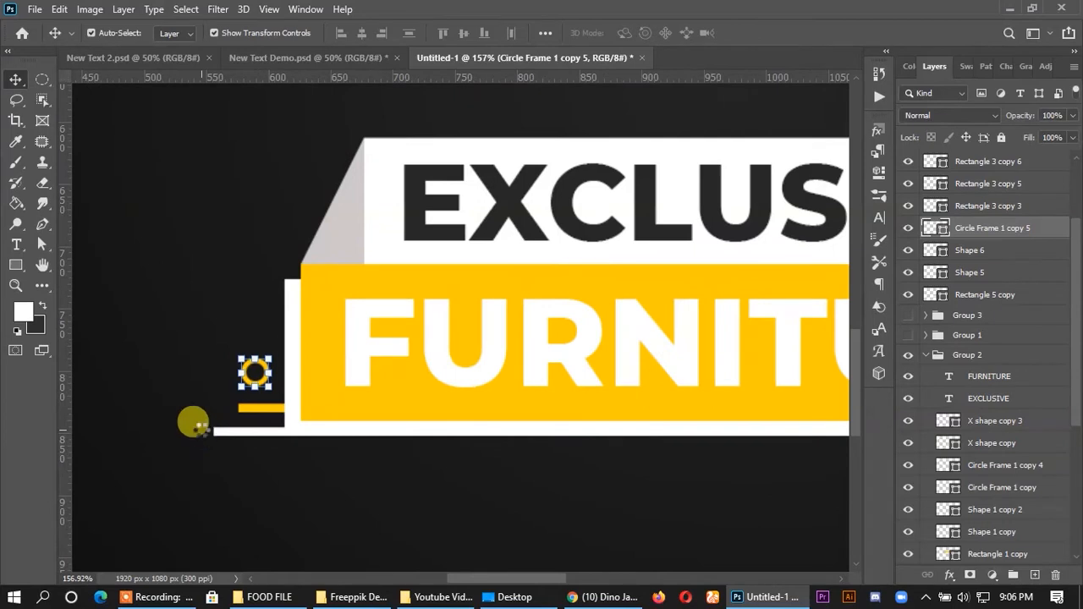
# - Scale the copied circle to about 84% and nudge it down closer to the yellow line
pyautogui.scroll(5, 236, 403)
pyautogui.moveTo(293, 325); pyautogui.dragTo(288, 329)
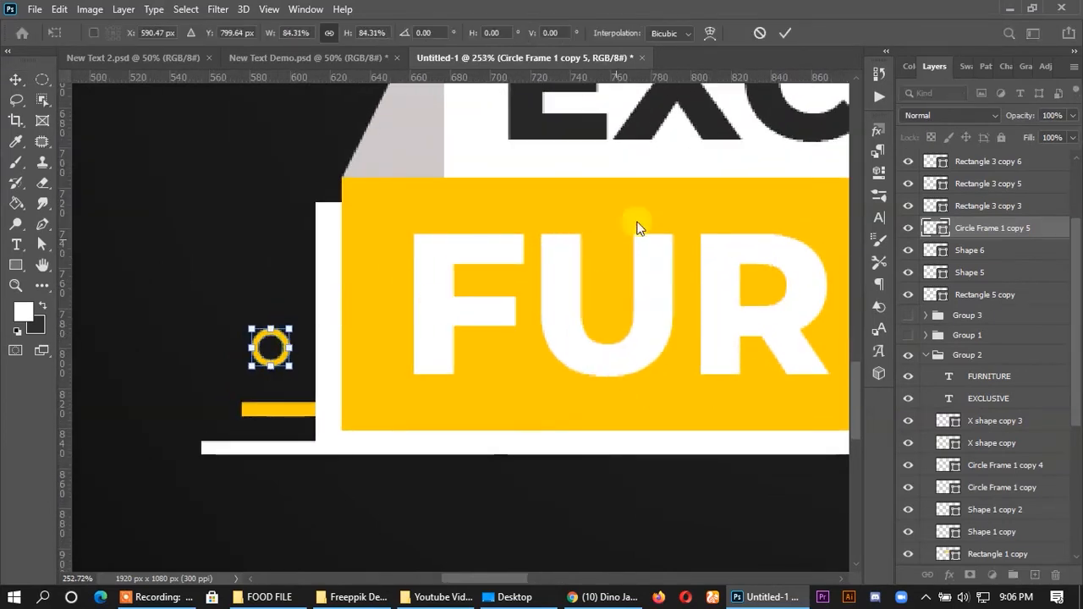
pyautogui.click(785, 32)
pyautogui.press('Down')
pyautogui.press('Down')
pyautogui.press('Down')
pyautogui.press('Down')
pyautogui.press('Down')
pyautogui.press('Down')
pyautogui.press('Down')
pyautogui.scroll(-12, 253, 327)
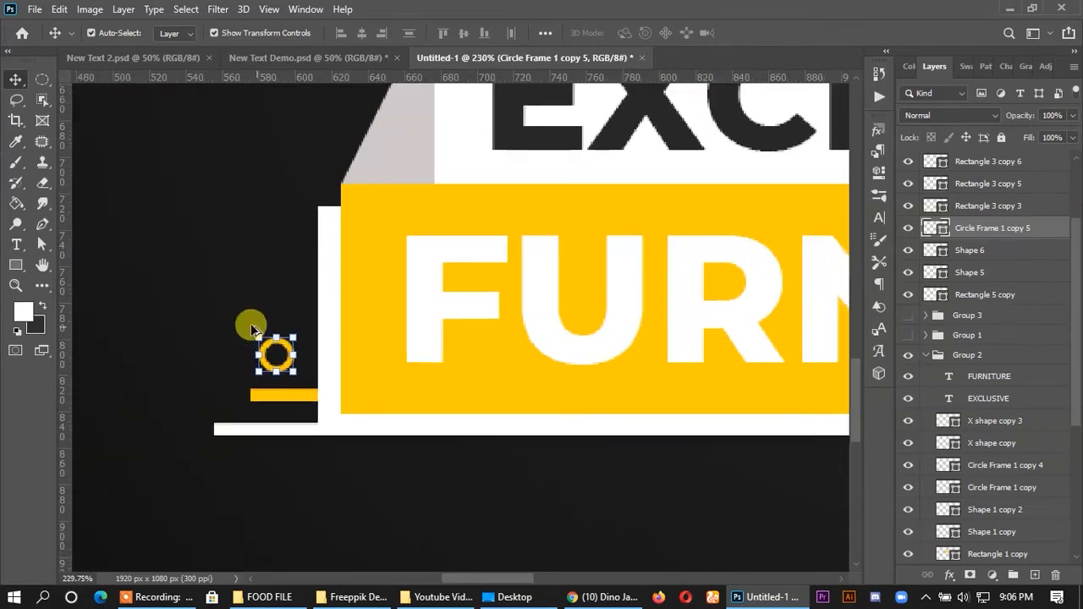
pyautogui.scroll(-2, 225, 311)
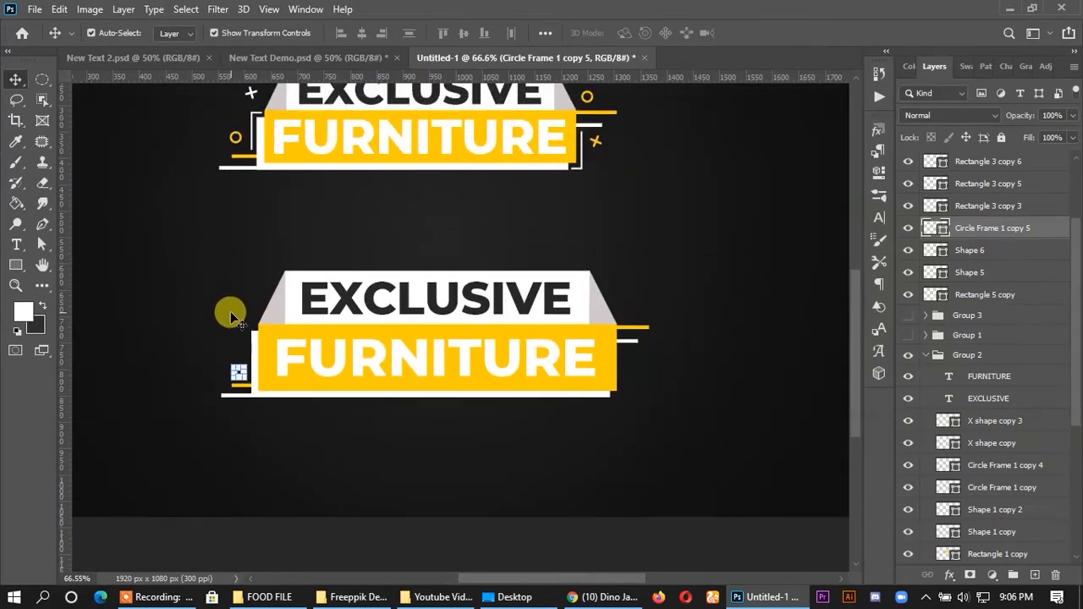
pyautogui.scroll(2, 230, 405)
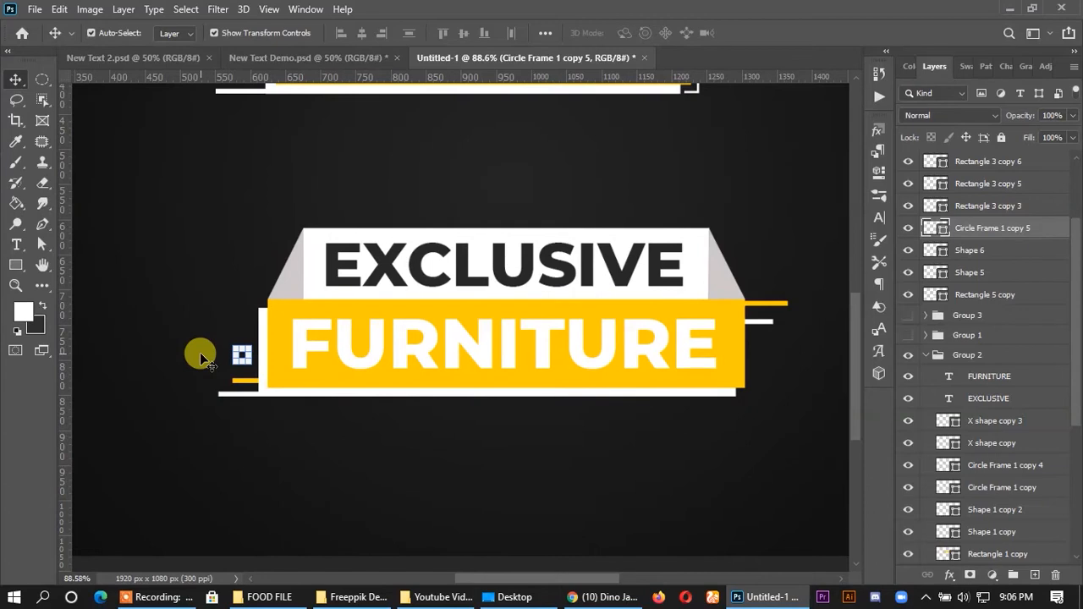
pyautogui.click(334, 448)
# - Place a vertical guide just left of the white border and a horizontal guide near the yellow rectangle's top edge
pyautogui.scroll(3, 343, 445)
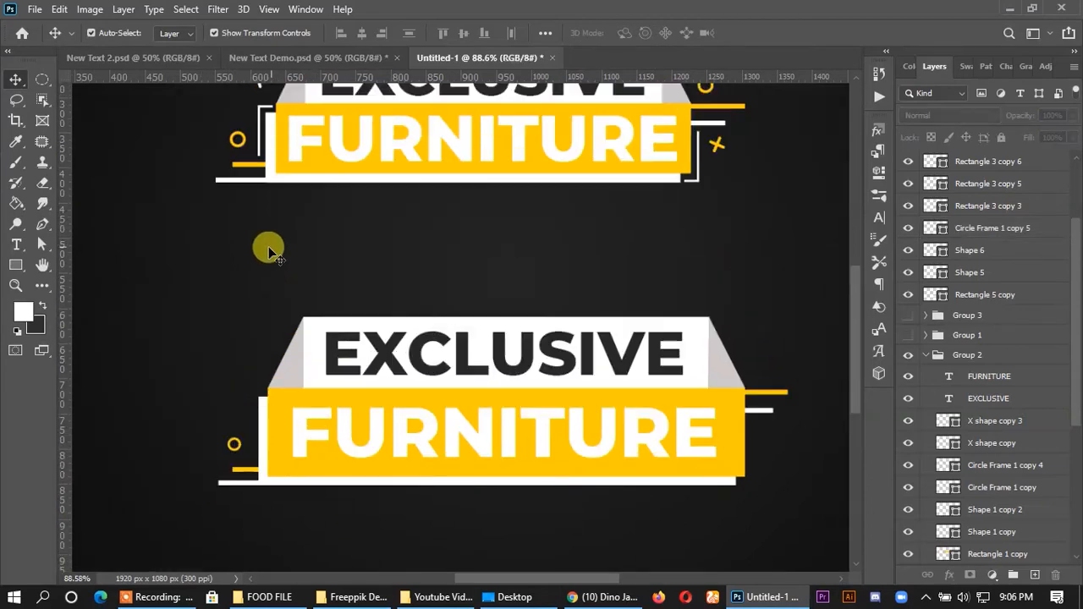
pyautogui.scroll(3, 235, 434)
pyautogui.scroll(1, 234, 434)
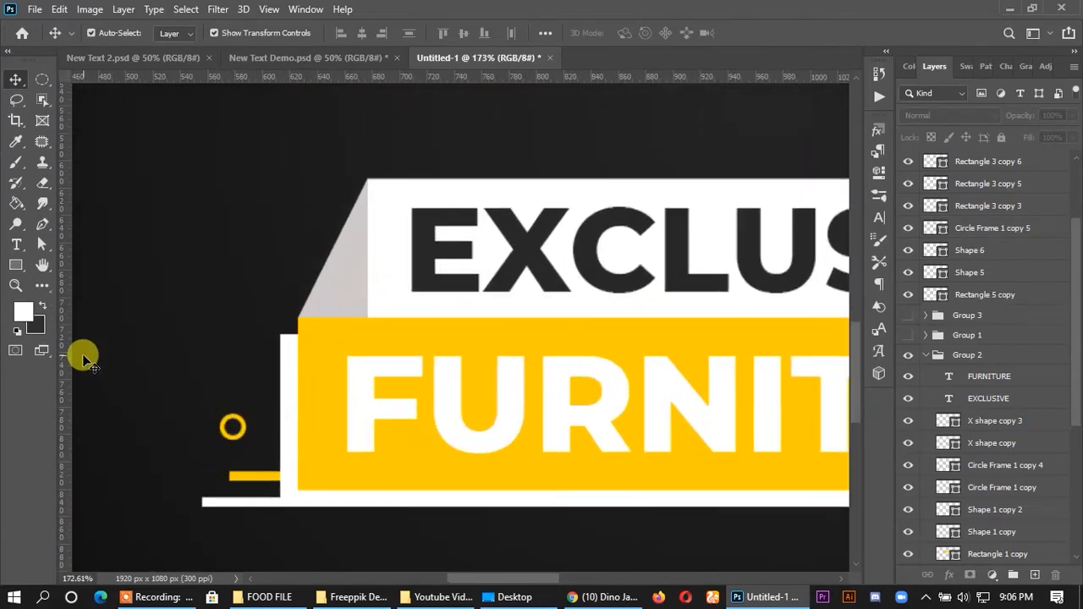
pyautogui.moveTo(71, 362); pyautogui.dragTo(262, 386)
pyautogui.scroll(4, 274, 314)
pyautogui.moveTo(373, 80); pyautogui.dragTo(339, 320)
# - Draw an open L-shaped Pen path about 21 by 98 px along the guides at the banner's upper-left corner
pyautogui.click(43, 225)
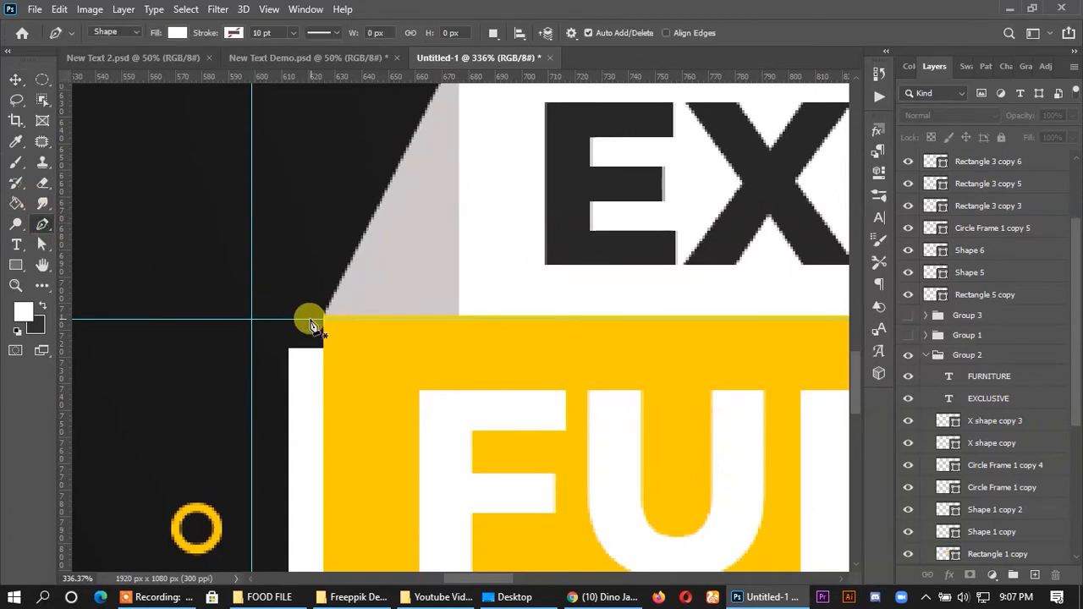
pyautogui.click(309, 321)
pyautogui.click(252, 321)
pyautogui.scroll(-3, 249, 394)
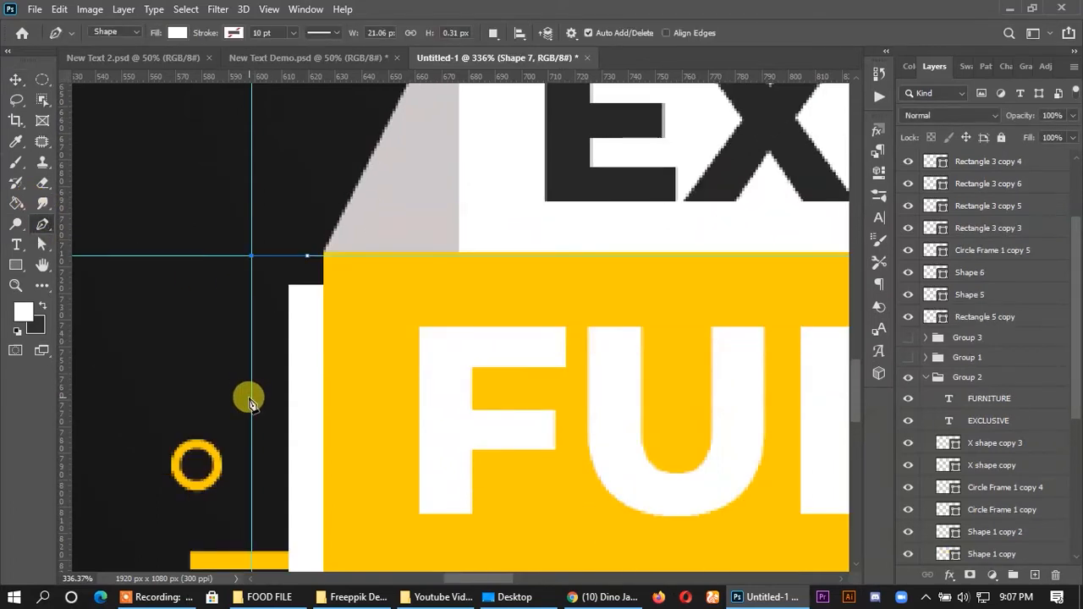
pyautogui.click(251, 491)
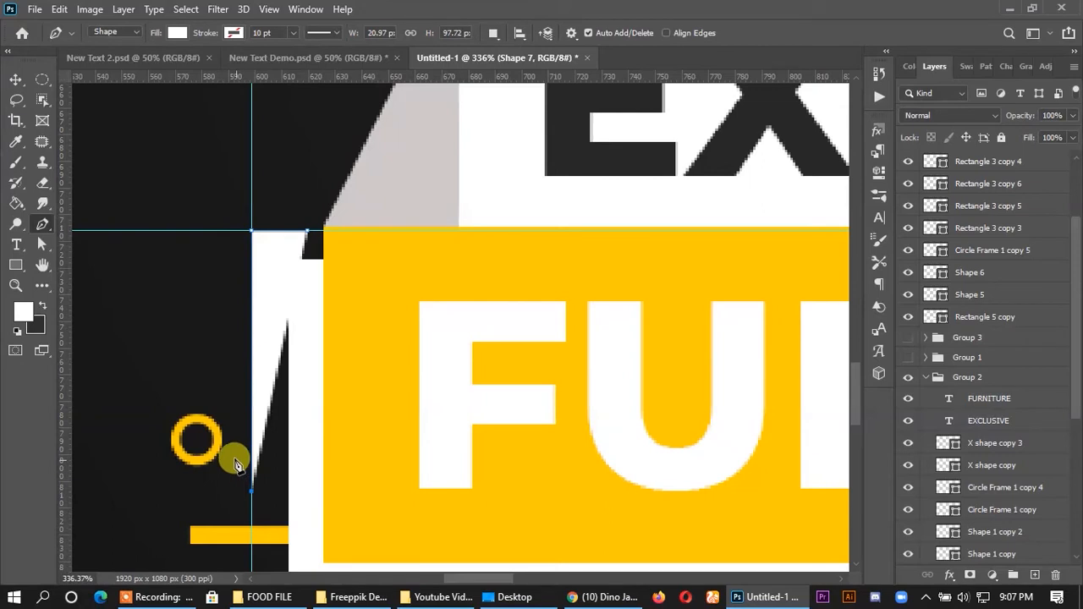
# - Remove the L-shaped path's fill and give it a solid white 0.55 pt stroke
pyautogui.click(41, 245)
pyautogui.click(237, 33)
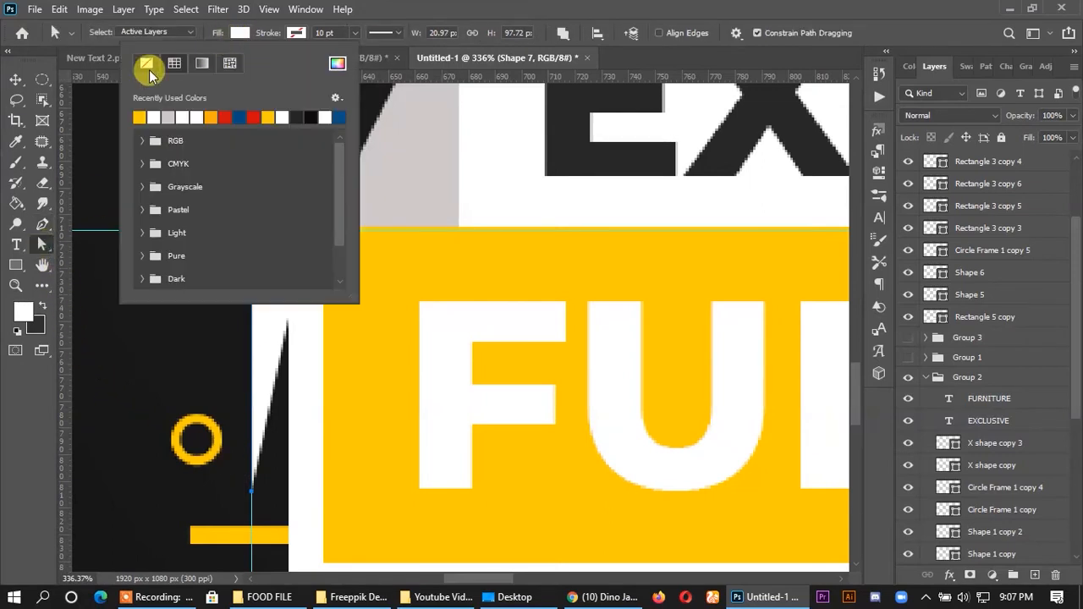
pyautogui.click(296, 32)
pyautogui.click(211, 116)
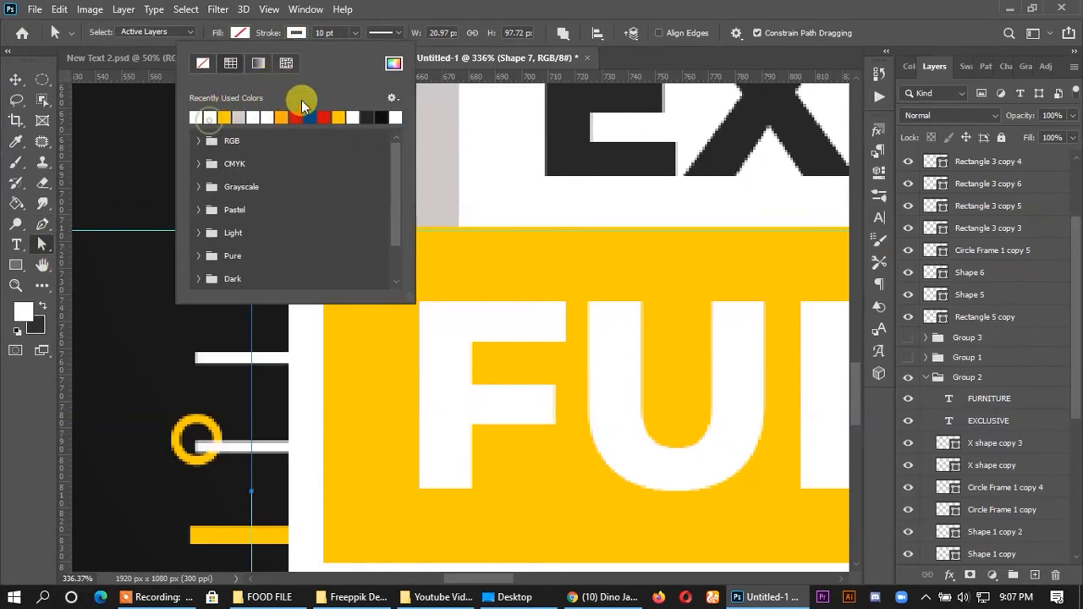
pyautogui.click(386, 38)
pyautogui.click(310, 34)
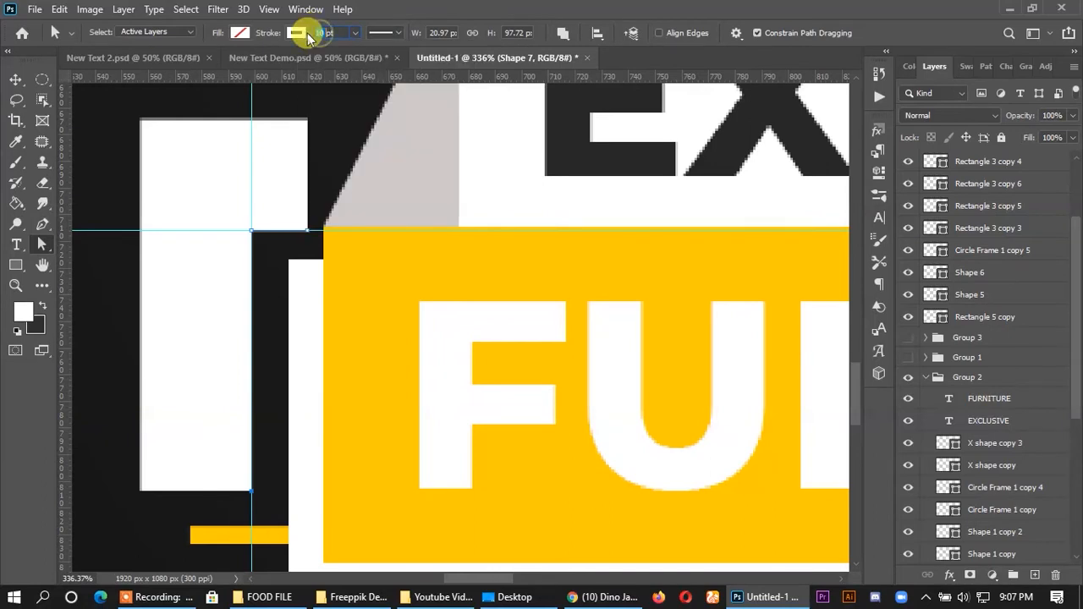
pyautogui.write('0.55')
pyautogui.press('Return')
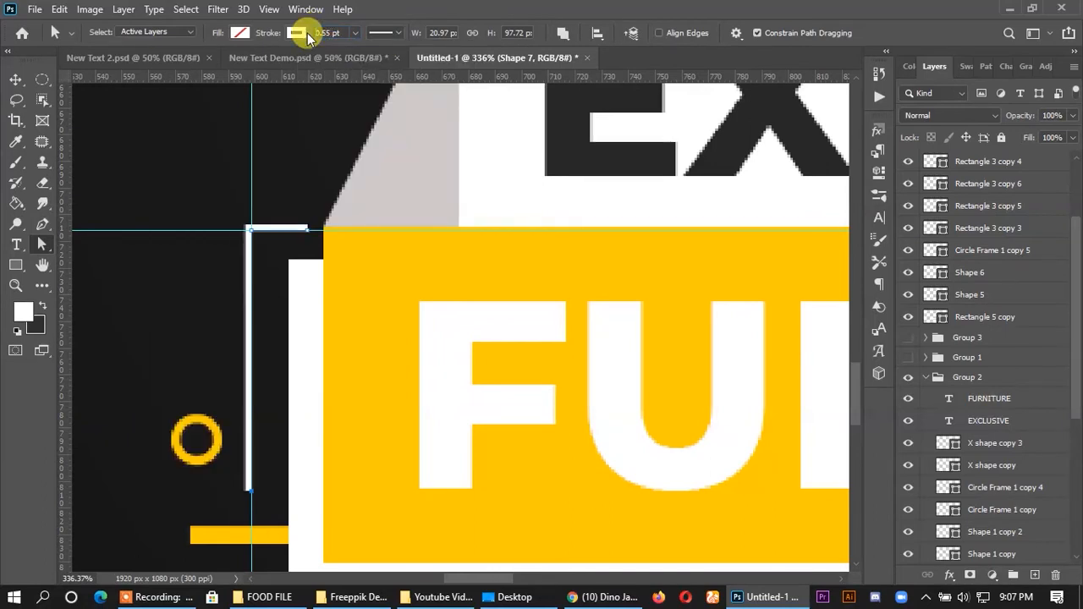
# - Remove the vertical and horizontal guides from the canvas
pyautogui.click(17, 76)
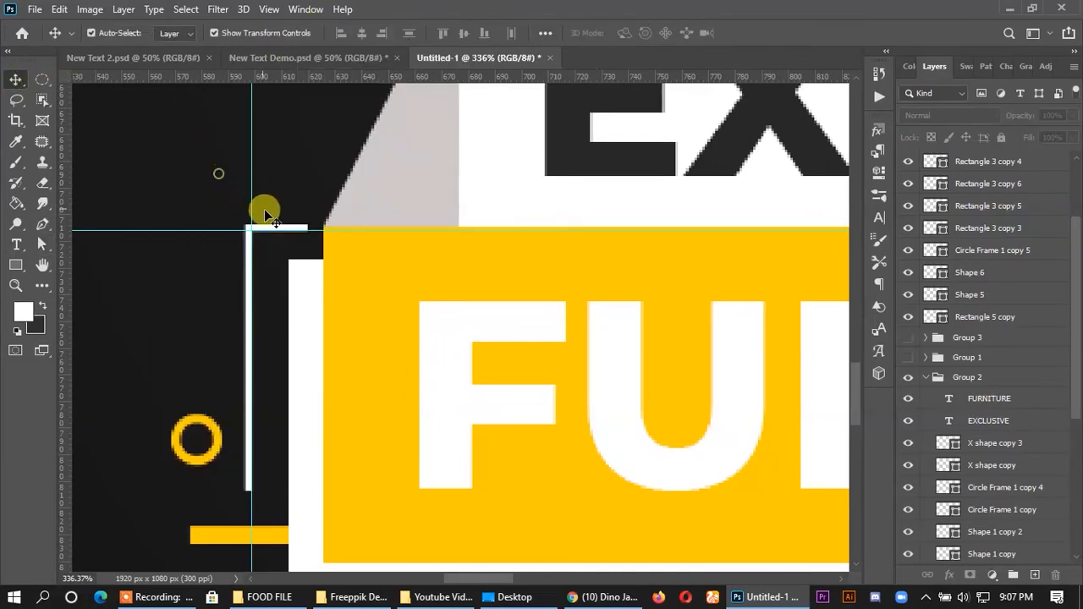
pyautogui.scroll(-5, 269, 228)
pyautogui.scroll(-1, 279, 247)
pyautogui.moveTo(269, 215); pyautogui.dragTo(64, 217)
pyautogui.moveTo(176, 241); pyautogui.dragTo(200, 74)
pyautogui.scroll(-3, 423, 242)
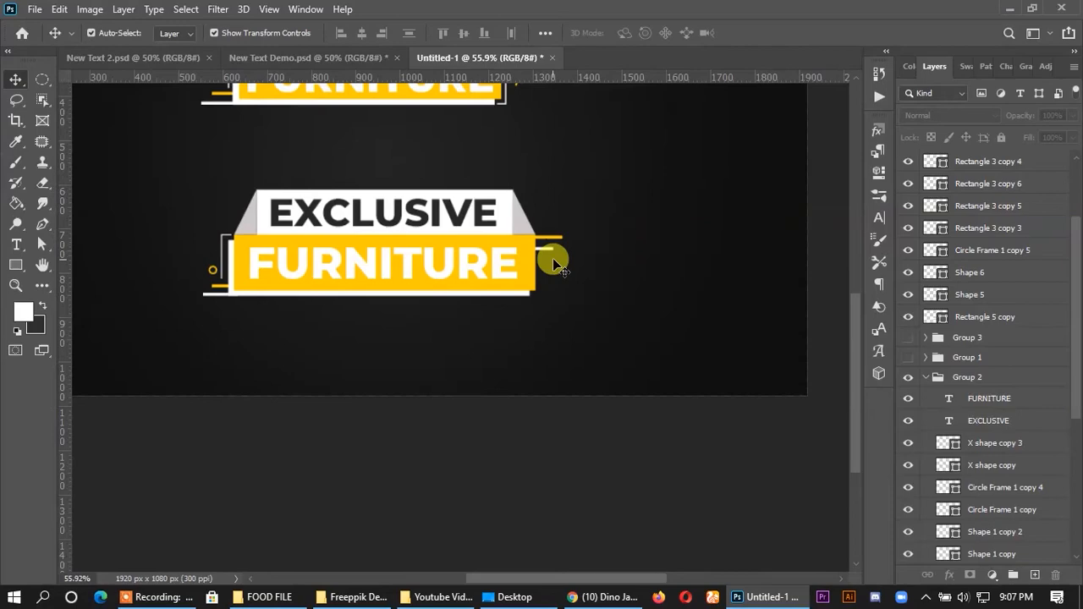
pyautogui.scroll(2, 570, 295)
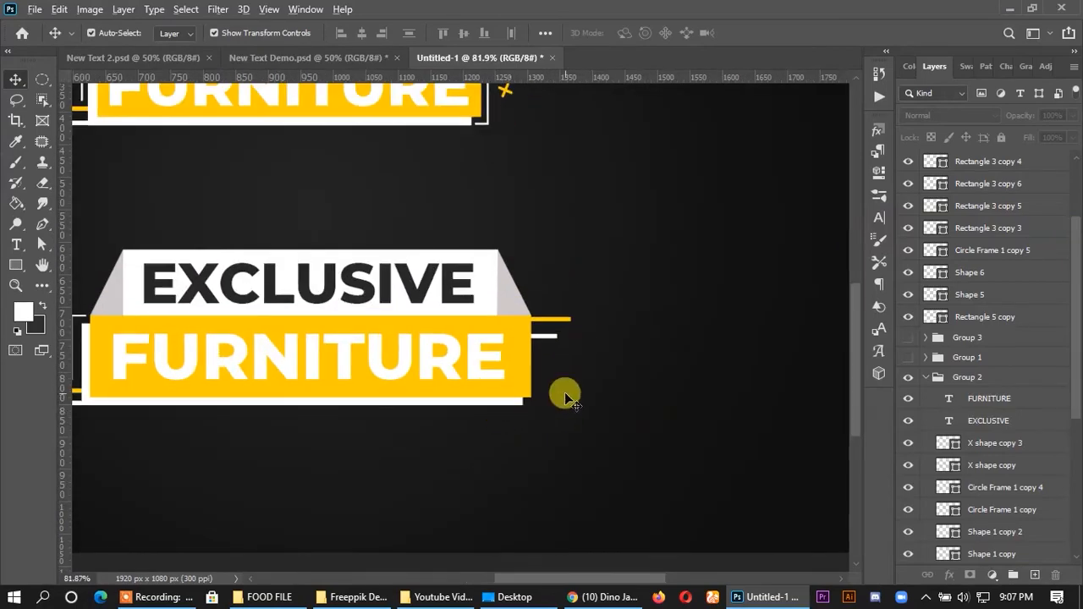
pyautogui.scroll(4, 564, 396)
pyautogui.scroll(-4, 428, 364)
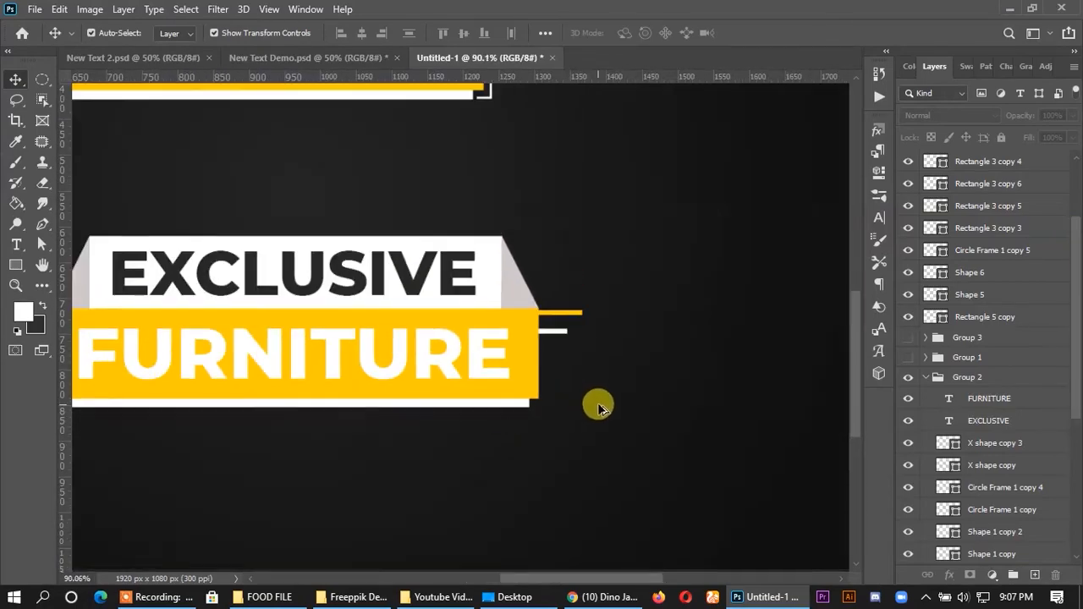
pyautogui.click(96, 328)
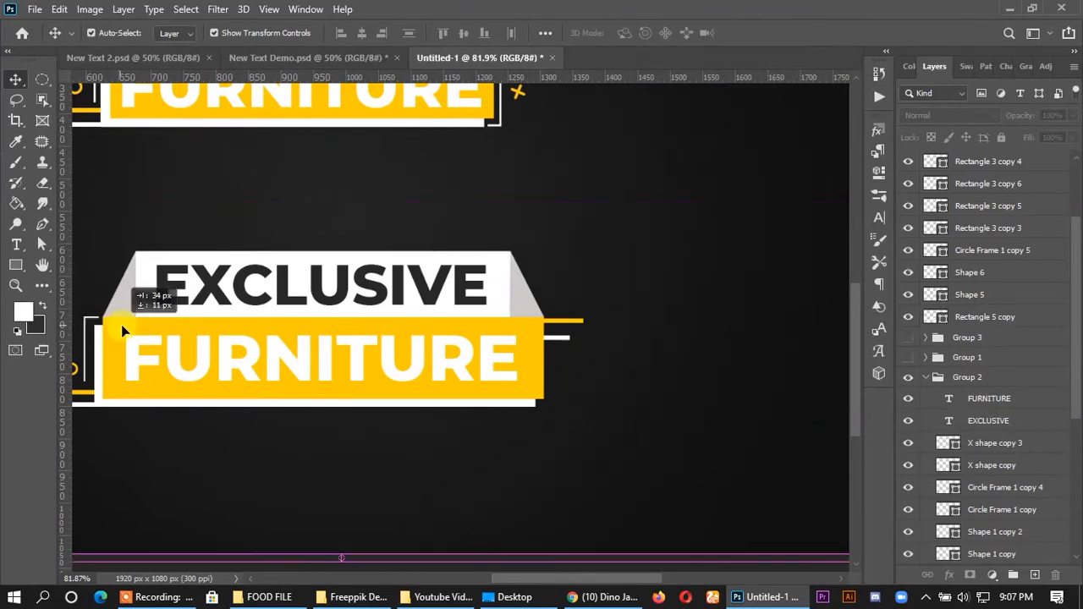
pyautogui.scroll(3, 100, 323)
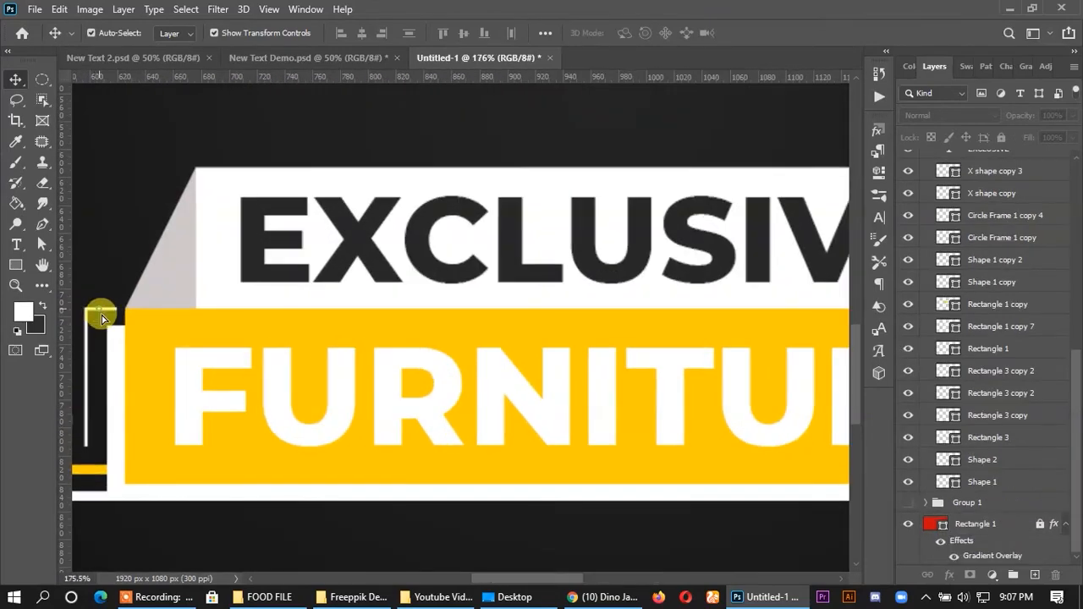
pyautogui.scroll(3, 76, 324)
pyautogui.scroll(1, 101, 313)
pyautogui.moveTo(127, 293); pyautogui.dragTo(149, 236)
pyautogui.hotkey('ctrl', 'z')
pyautogui.click(139, 253)
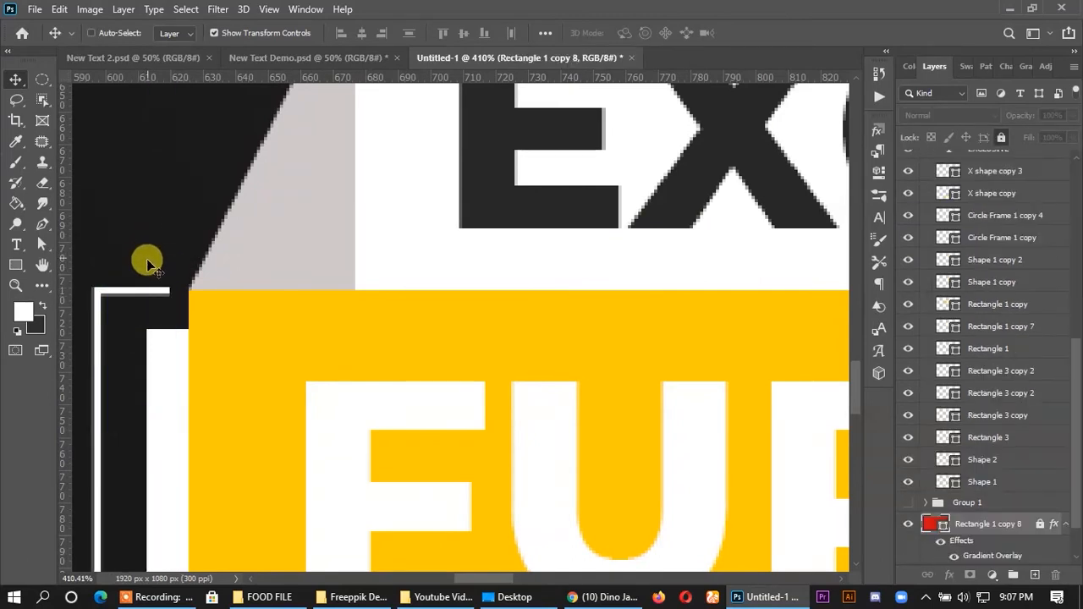
pyautogui.click(149, 258)
# - Duplicate the white L-shaped bracket to the lower banner's bottom-right corner and flip the copy horizontally
pyautogui.moveTo(149, 295); pyautogui.dragTo(829, 295)
pyautogui.scroll(-3, 135, 225)
pyautogui.hotkey('ctrl', 't')
pyautogui.scroll(-2, 138, 228)
pyautogui.scroll(5, 829, 375)
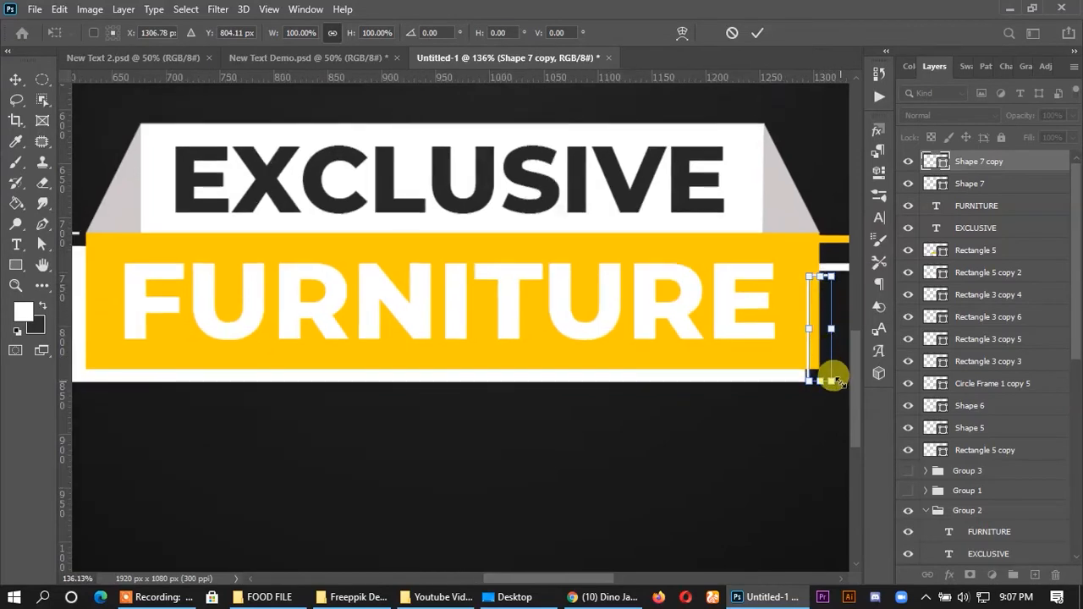
pyautogui.moveTo(618, 573); pyautogui.dragTo(641, 561)
pyautogui.scroll(1, 636, 266)
pyautogui.rightClick(607, 243)
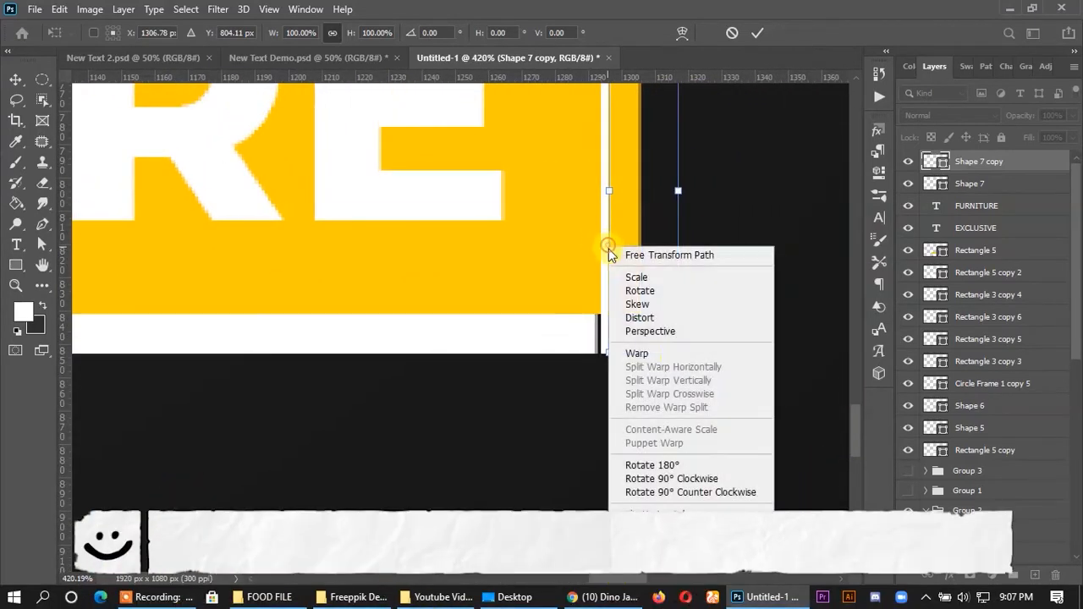
pyautogui.click(669, 517)
pyautogui.press('Return')
# - Flip the copied bracket vertically and align its lower edge with the bottom of the white border
pyautogui.rightClick(669, 293)
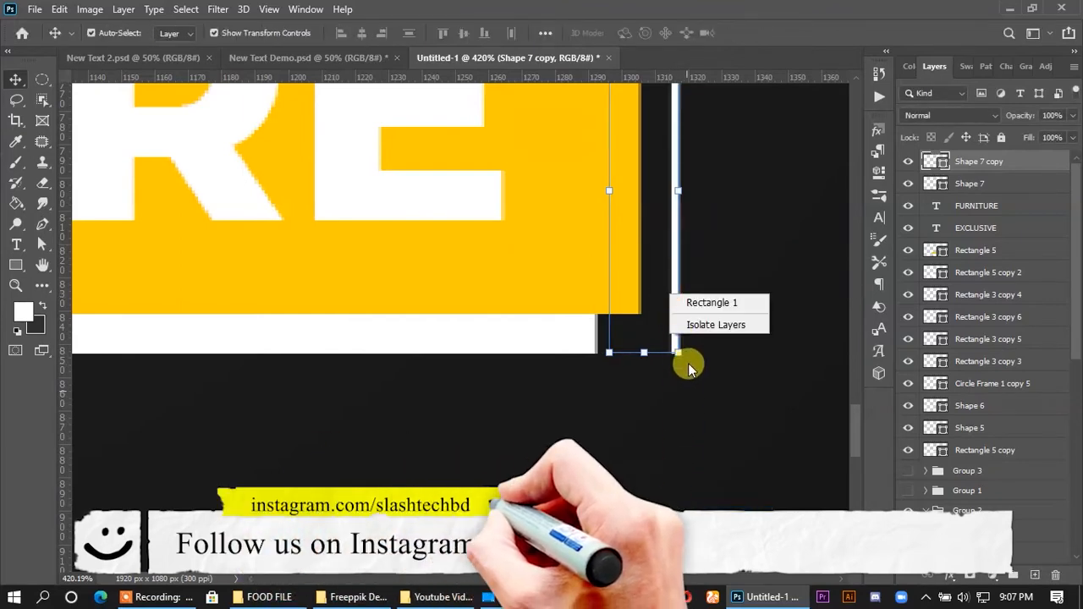
pyautogui.click(673, 247)
pyautogui.rightClick(674, 248)
pyautogui.click(673, 249)
pyautogui.hotkey('ctrl', 't')
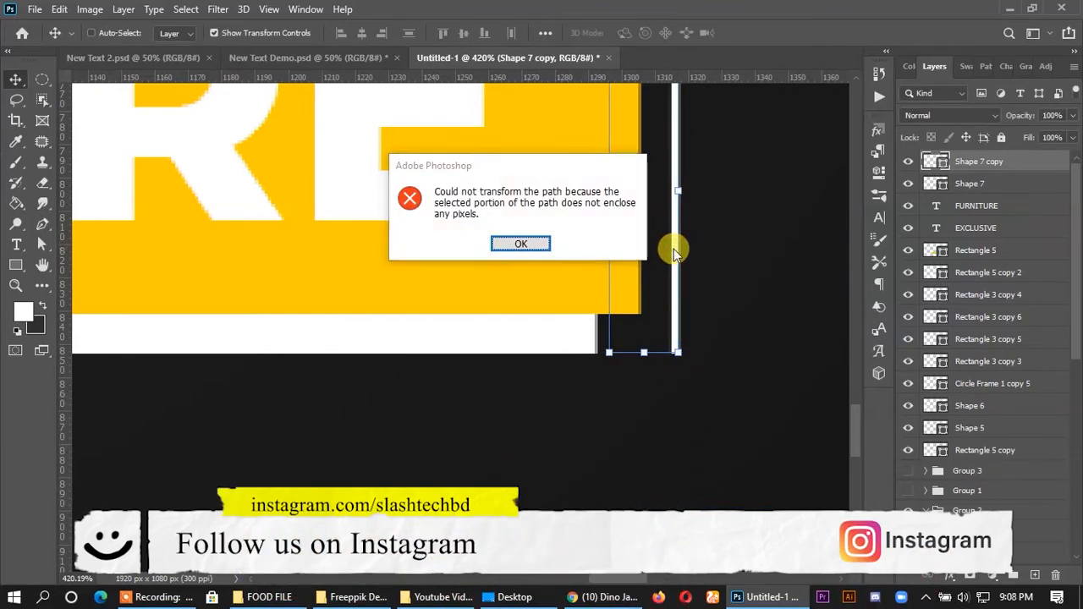
pyautogui.click(523, 243)
pyautogui.hotkey('ctrl', 't')
pyautogui.rightClick(658, 271)
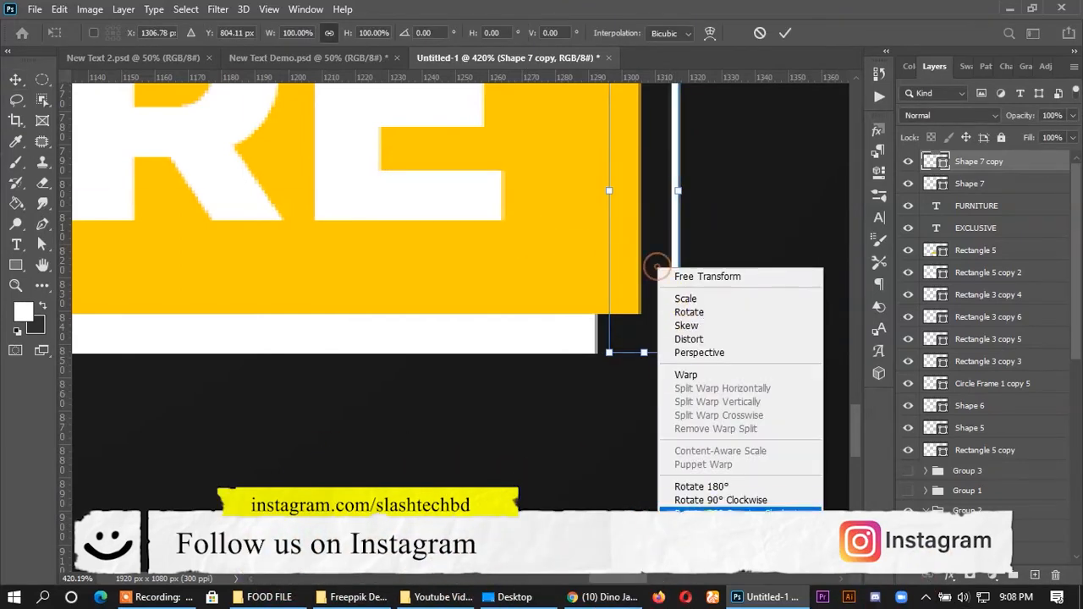
pyautogui.click(669, 560)
pyautogui.click(783, 34)
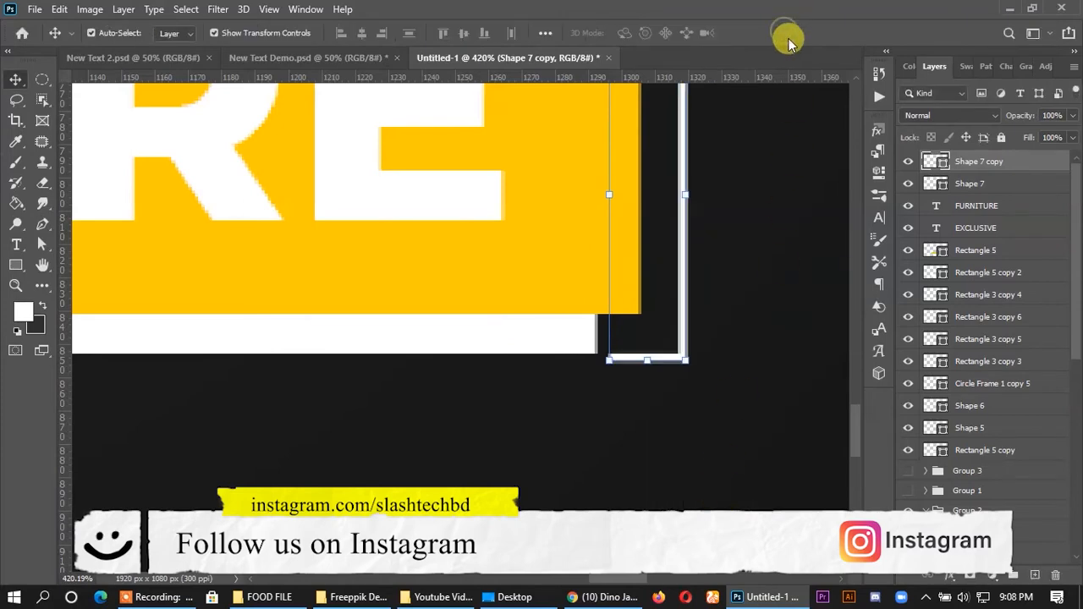
pyautogui.click(652, 381)
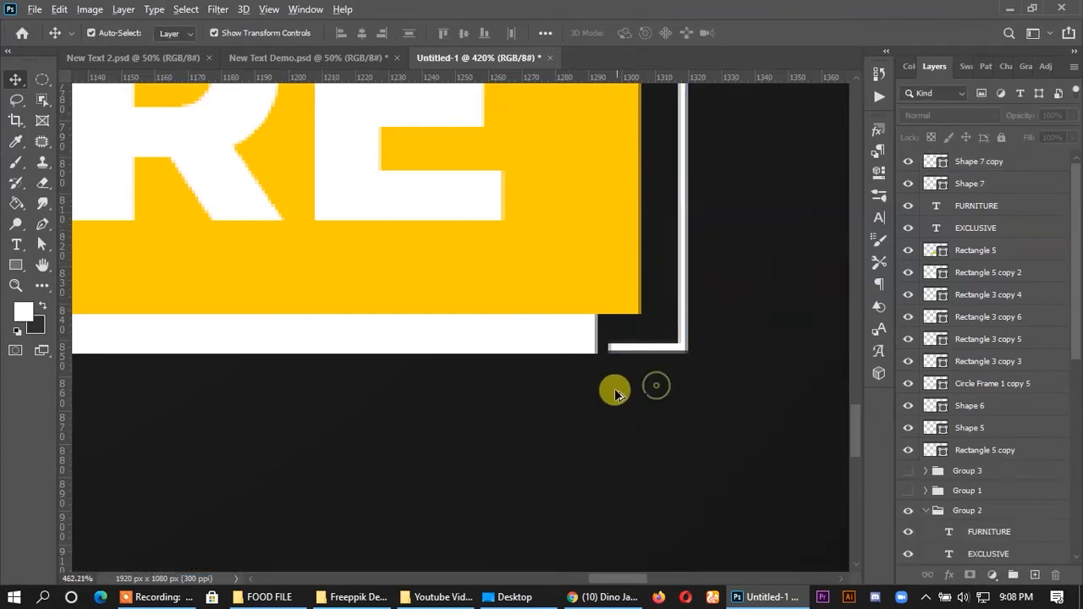
# - Shorten the copied bracket from its upper end to 87.11% height
pyautogui.scroll(-5, 611, 387)
pyautogui.scroll(4, 654, 330)
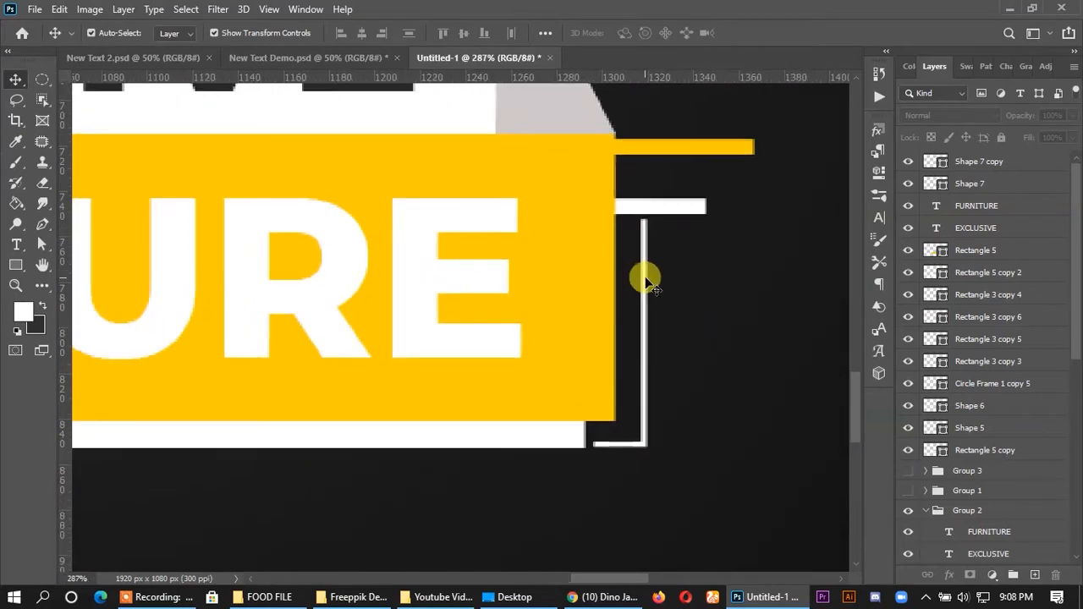
pyautogui.click(641, 278)
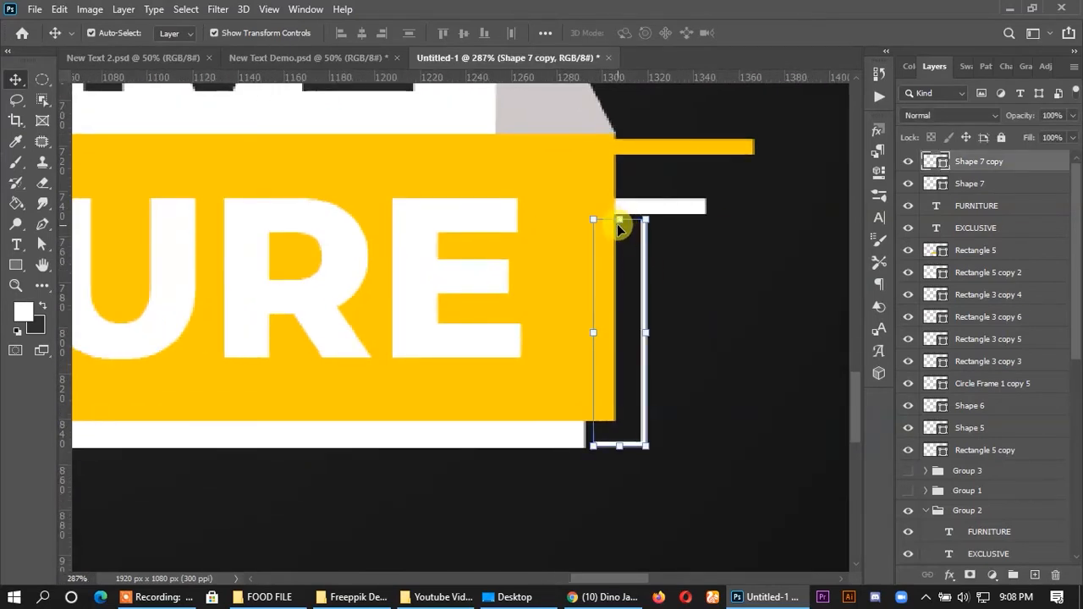
pyautogui.moveTo(618, 219); pyautogui.dragTo(619, 249)
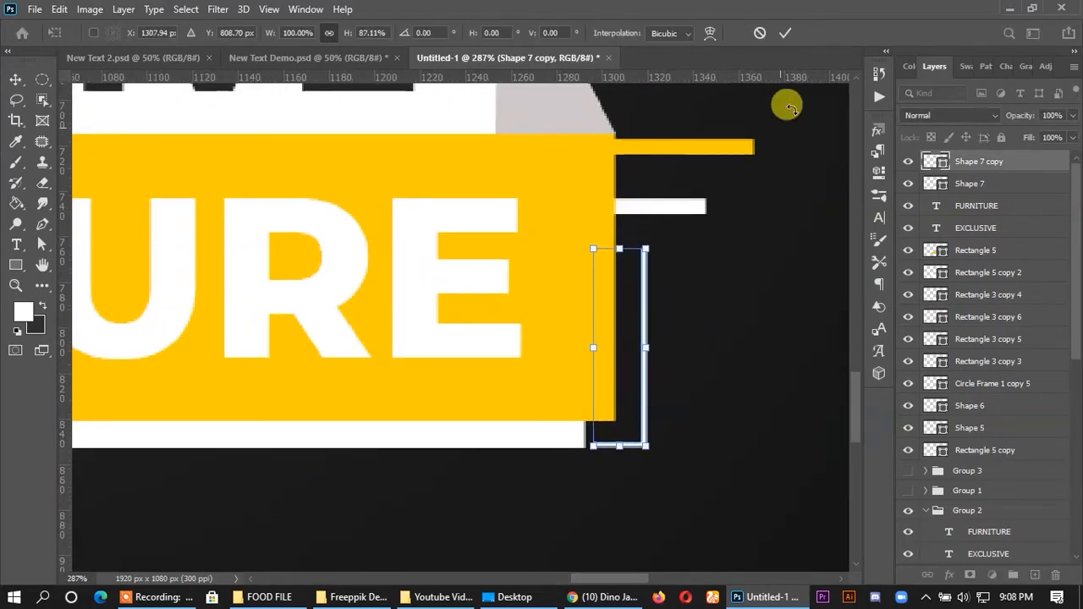
pyautogui.click(786, 32)
pyautogui.scroll(-5, 692, 277)
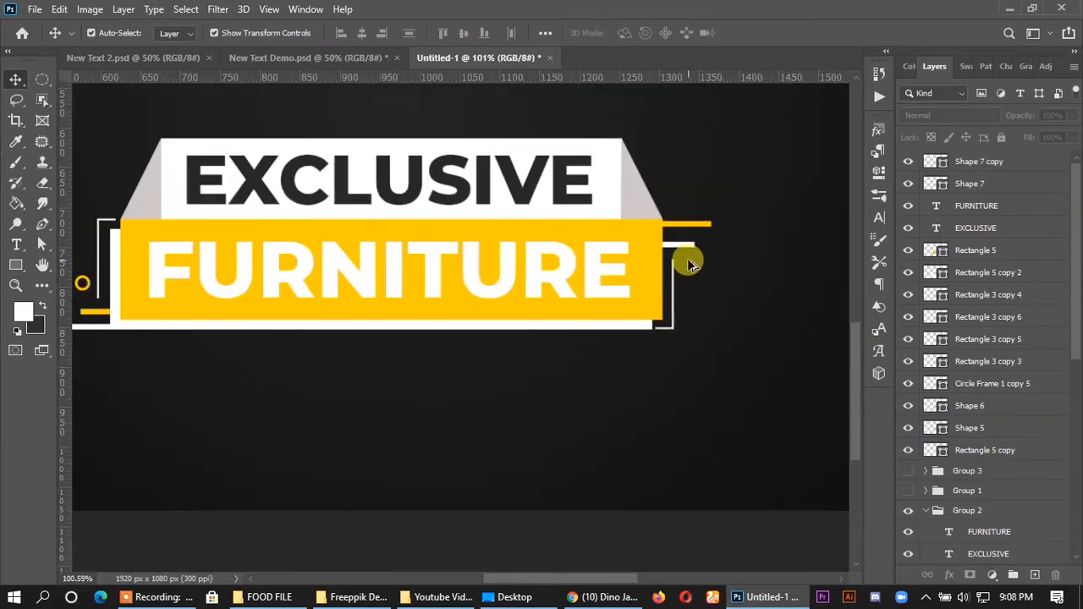
# - Copy the lower banner's small yellow circle to its upper-right side, above the yellow line
pyautogui.scroll(3, 595, 234)
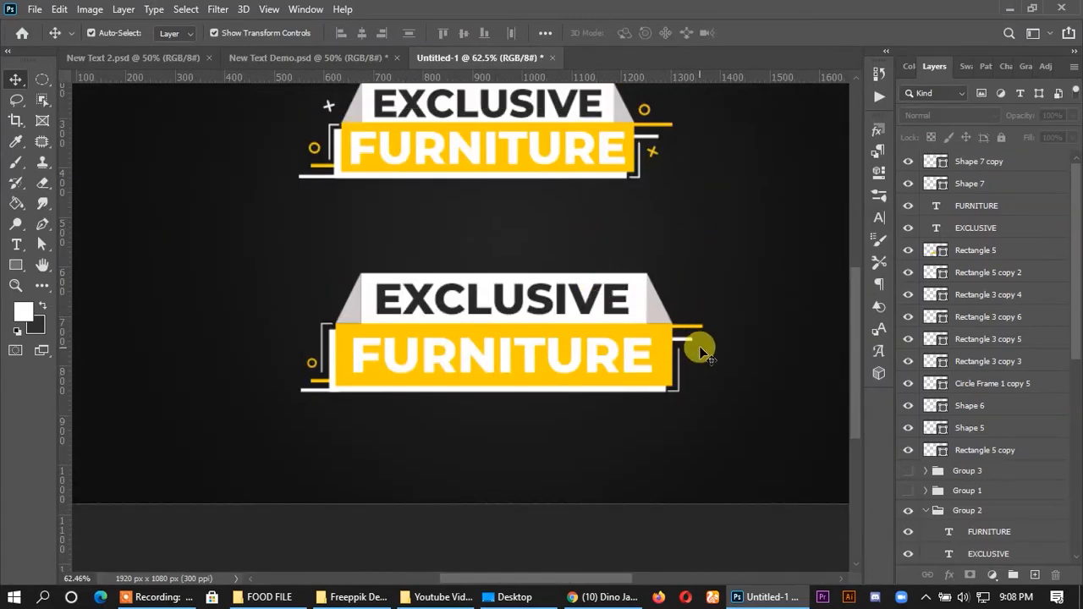
pyautogui.scroll(1, 366, 356)
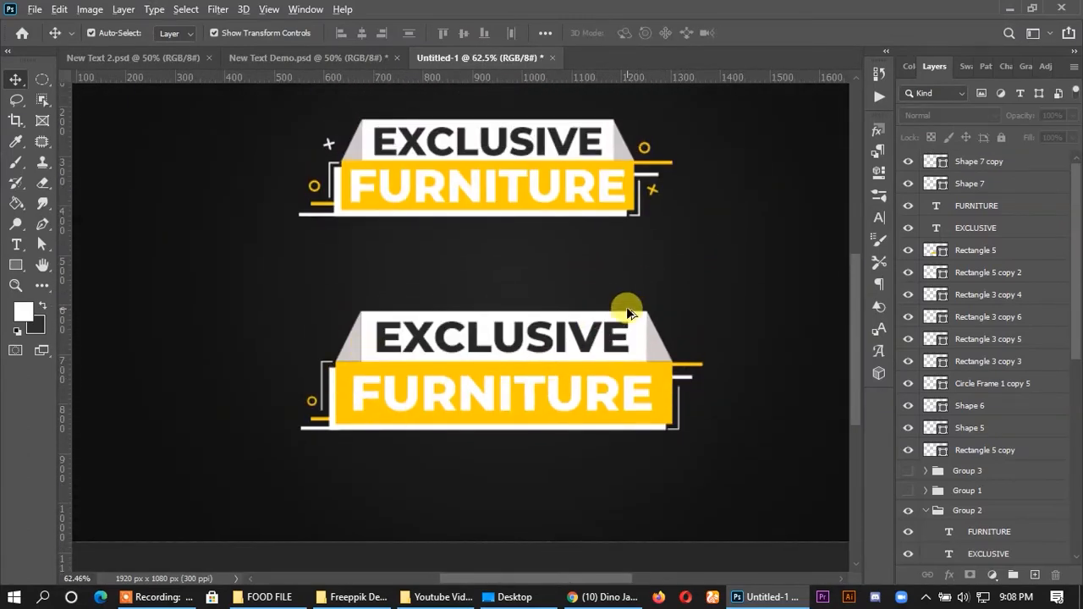
pyautogui.scroll(2, 681, 239)
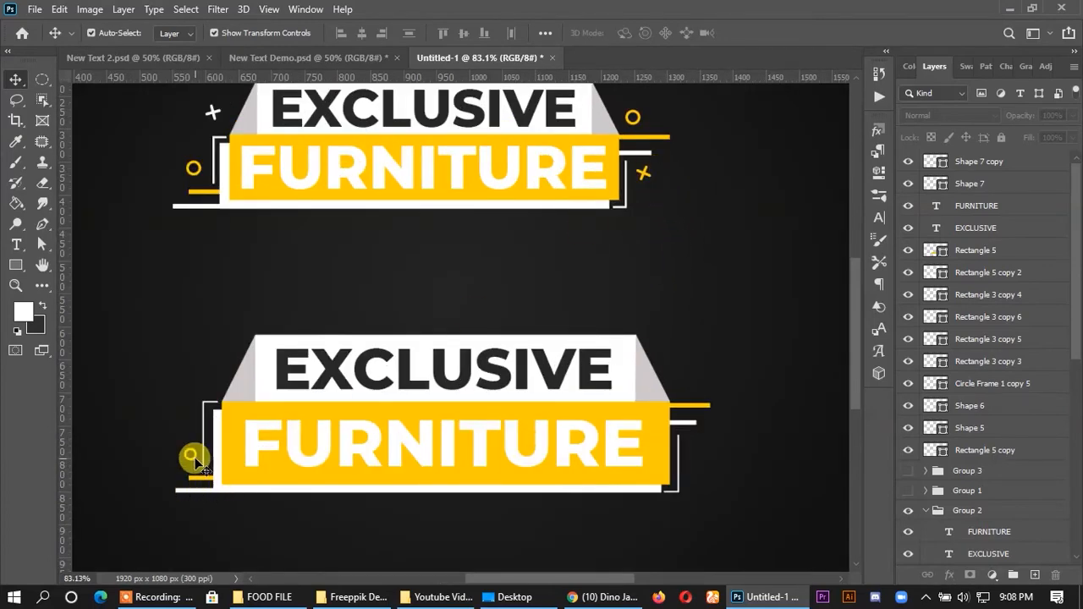
pyautogui.moveTo(194, 461); pyautogui.dragTo(680, 381)
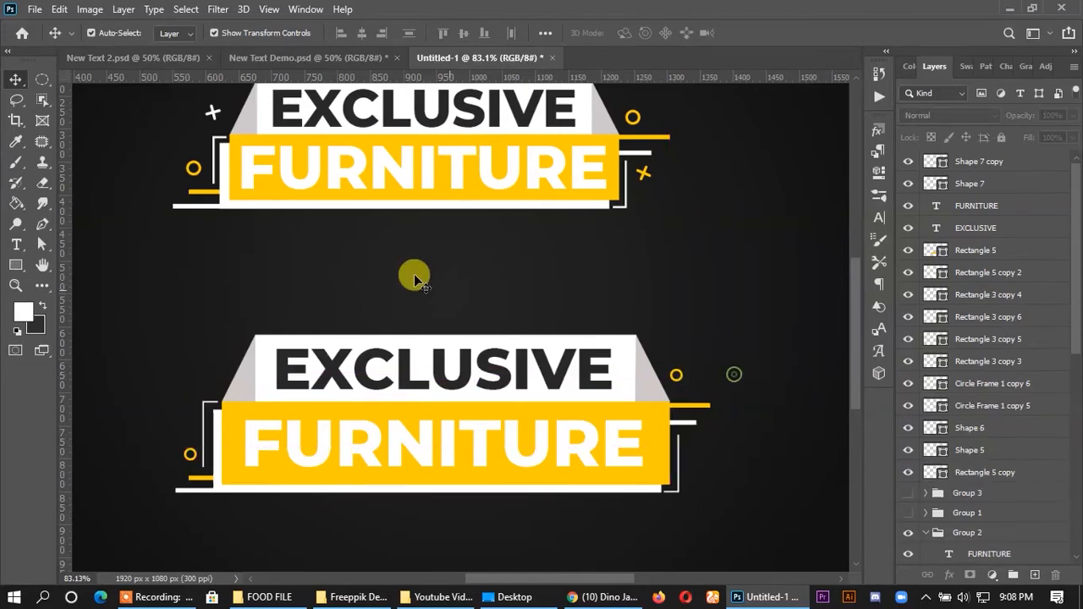
# - Copy the upper banner's white X beside the lower banner's right bracket and move its layer out of Group 2, directly below Rectangle 5
pyautogui.moveTo(212, 113); pyautogui.dragTo(696, 455)
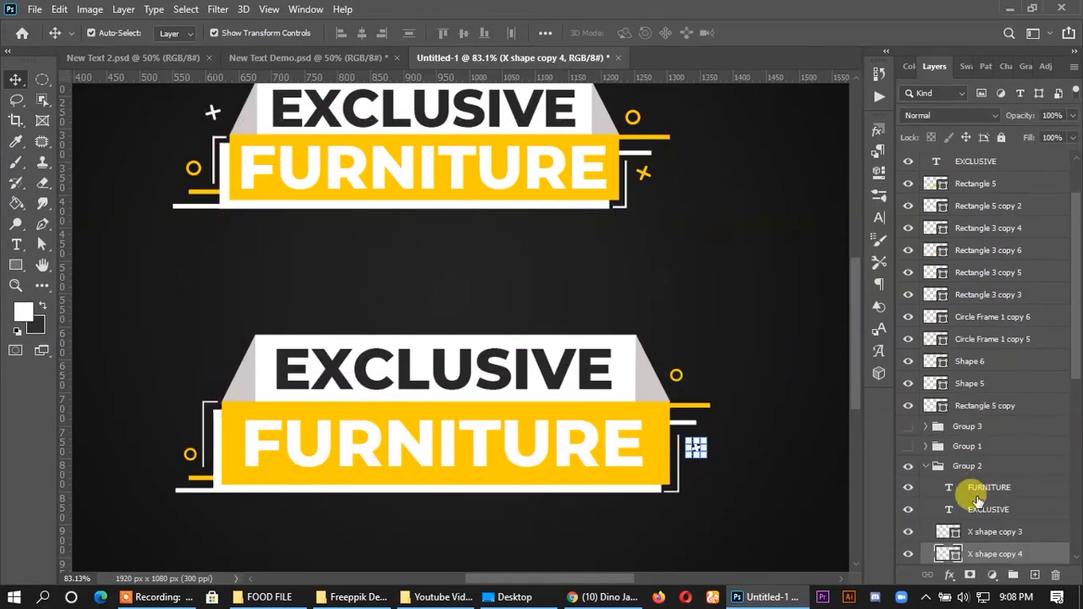
pyautogui.moveTo(971, 554); pyautogui.dragTo(962, 209)
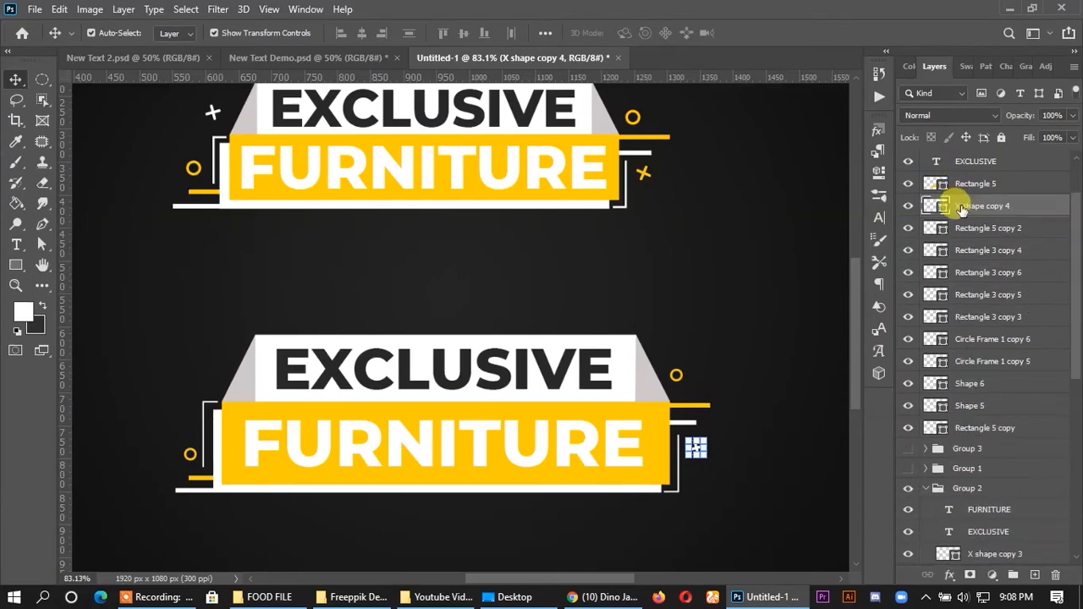
# - Recolour the copied X shape yellow (ffcc01)
pyautogui.doubleClick(935, 208)
pyautogui.click(645, 394)
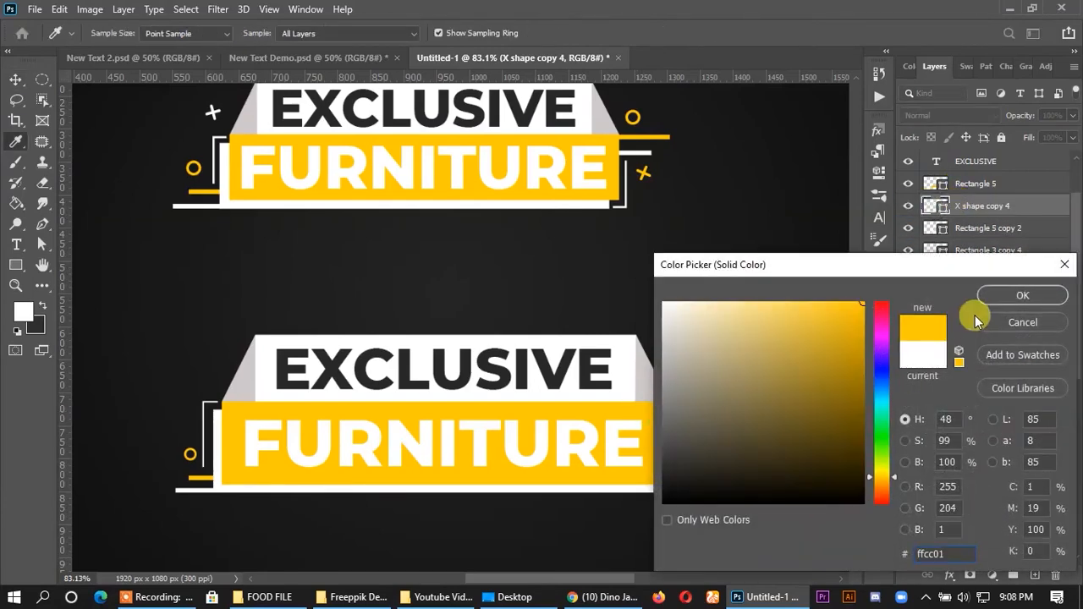
pyautogui.click(1050, 295)
pyautogui.click(711, 464)
# - Move the copied X above the lower banner's left bracket and colour it white (ffffff)
pyautogui.moveTo(698, 449); pyautogui.dragTo(212, 376)
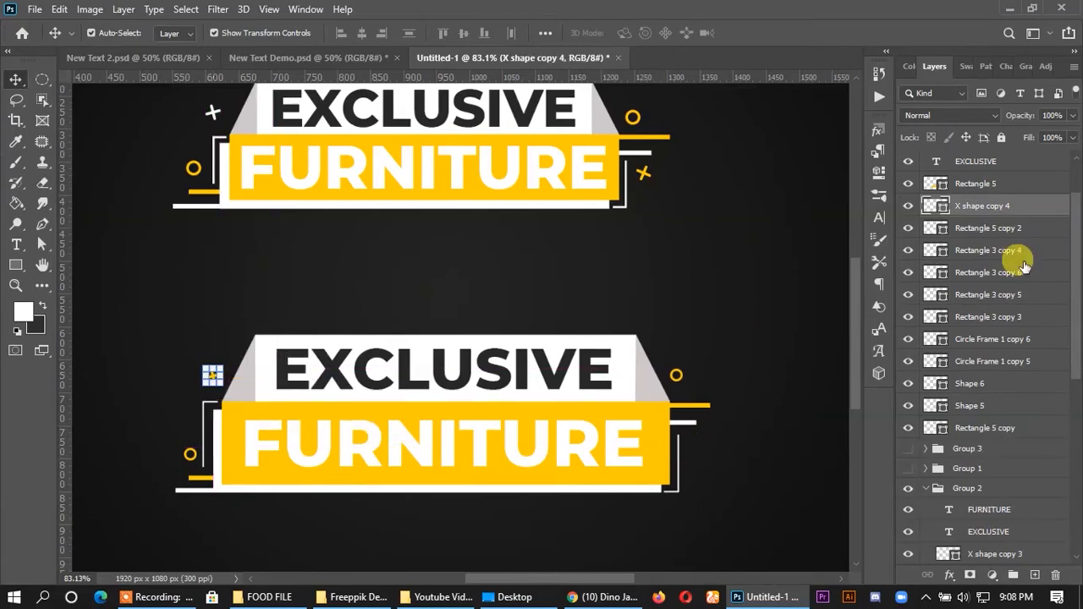
pyautogui.doubleClick(942, 212)
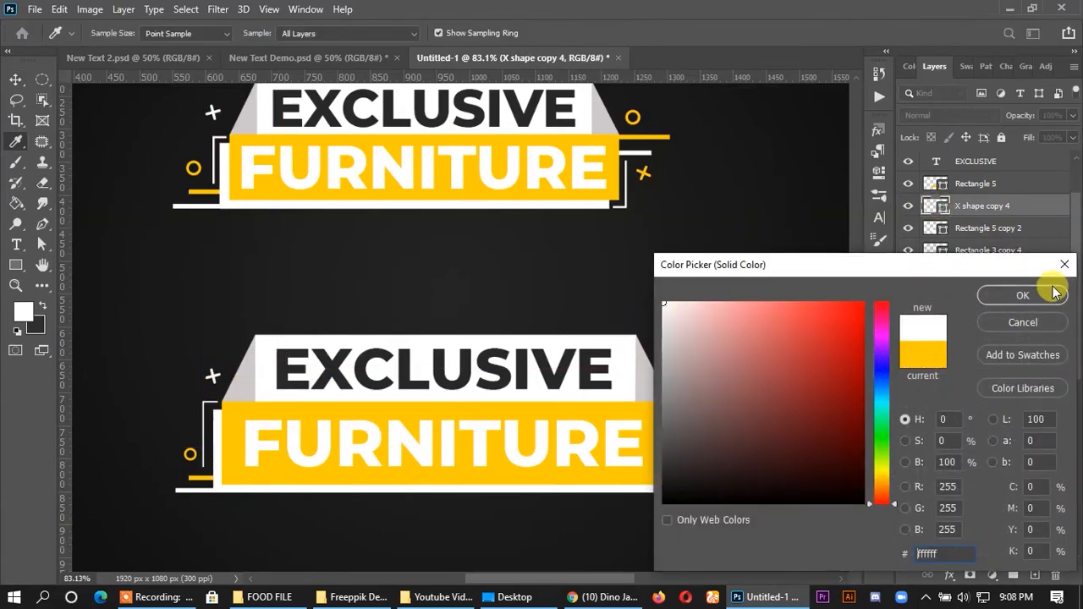
pyautogui.click(1043, 295)
pyautogui.scroll(-2, 583, 353)
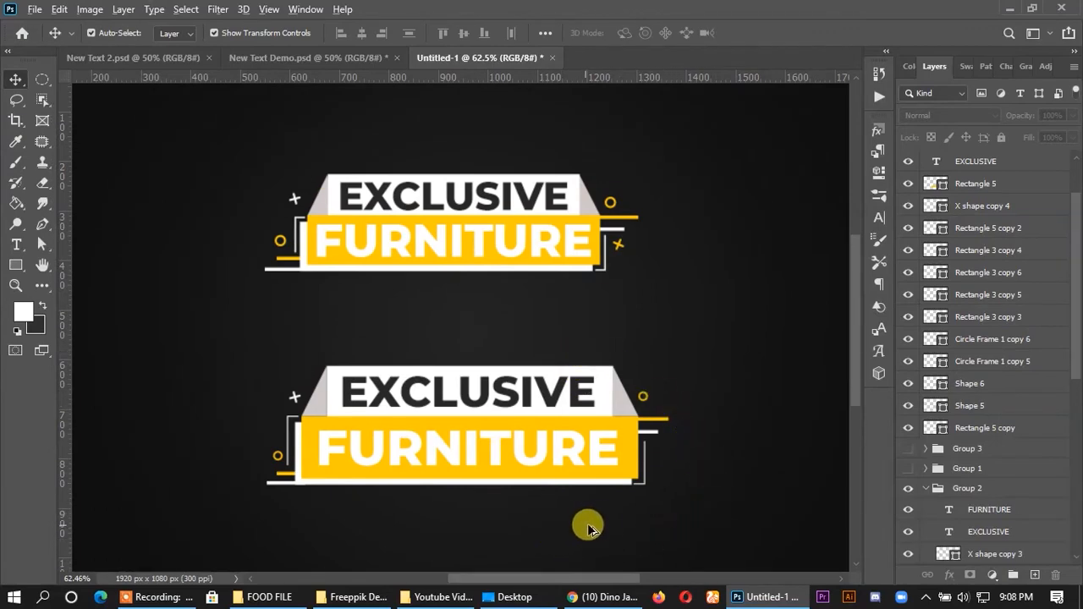
# - Select all the lower banner's shapes and text and group their layers
pyautogui.scroll(-2, 479, 460)
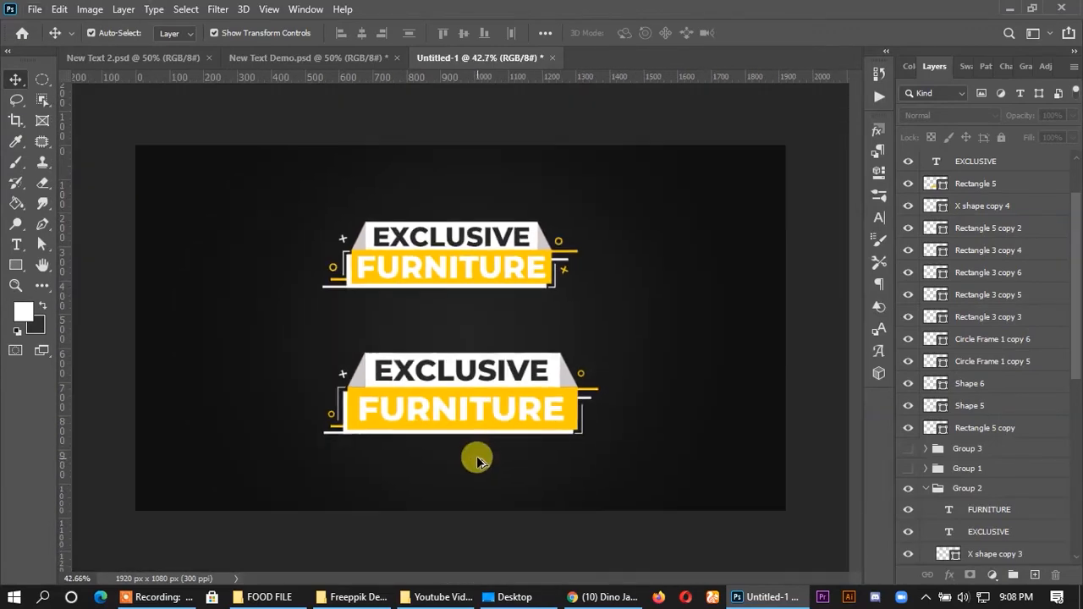
pyautogui.scroll(1, 465, 427)
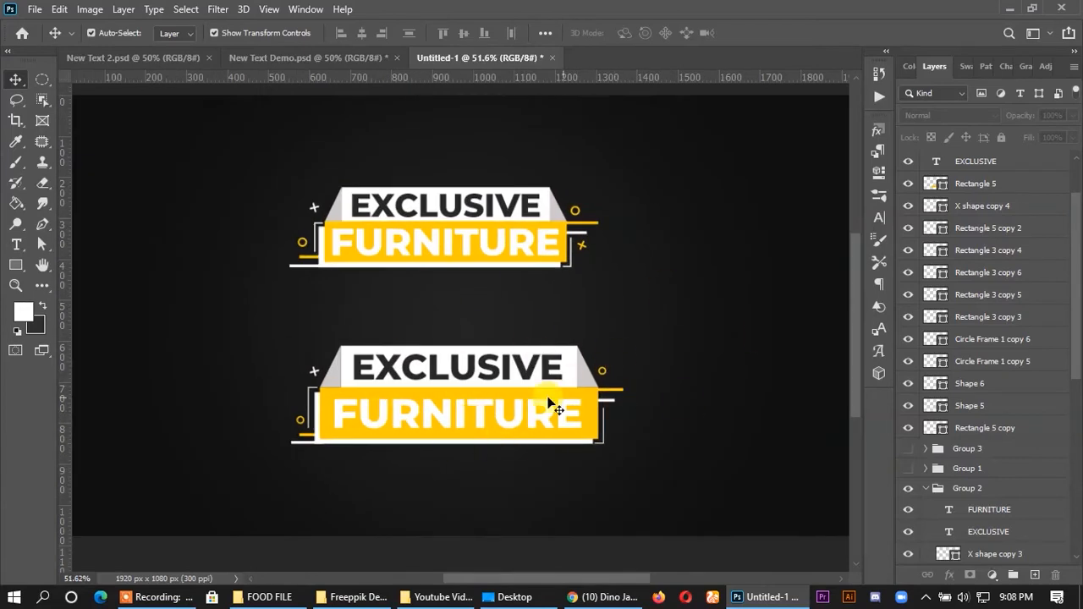
pyautogui.scroll(-1, 555, 368)
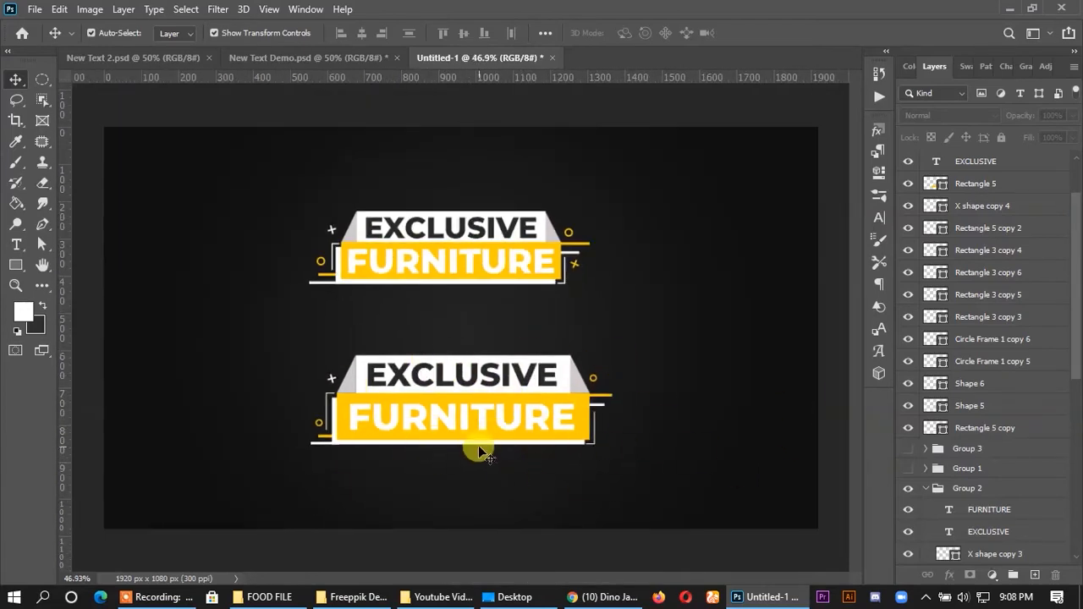
pyautogui.scroll(1, 484, 455)
pyautogui.moveTo(254, 271); pyautogui.dragTo(737, 516)
pyautogui.hotkey('ctrl', 'g')
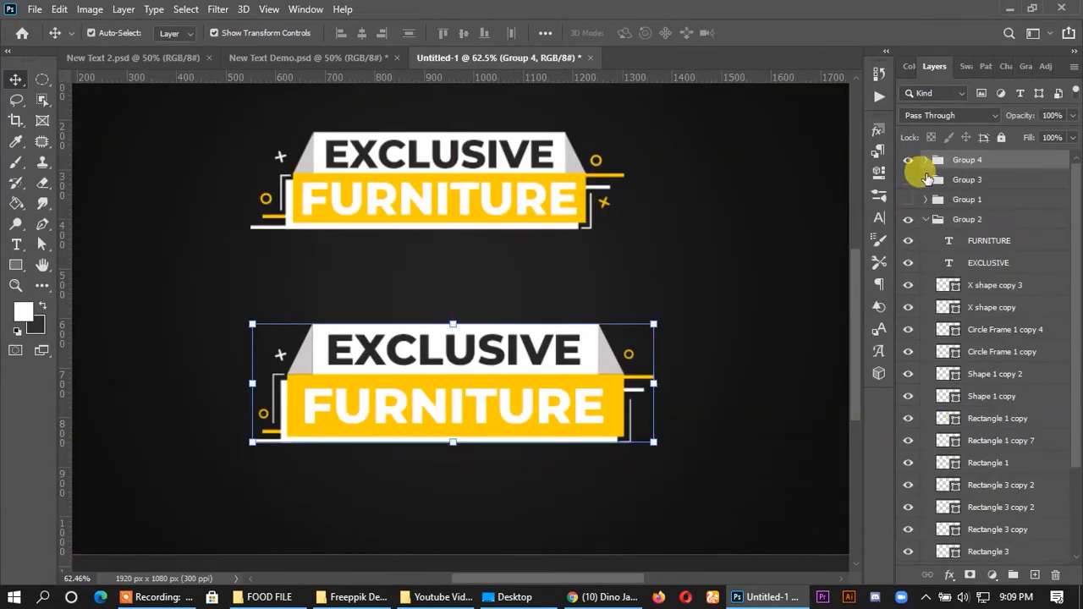
# - Hide Group 4 and Group 2, then show the Group 1 directly above the background layer
pyautogui.click(908, 160)
pyautogui.moveTo(206, 119); pyautogui.dragTo(538, 71)
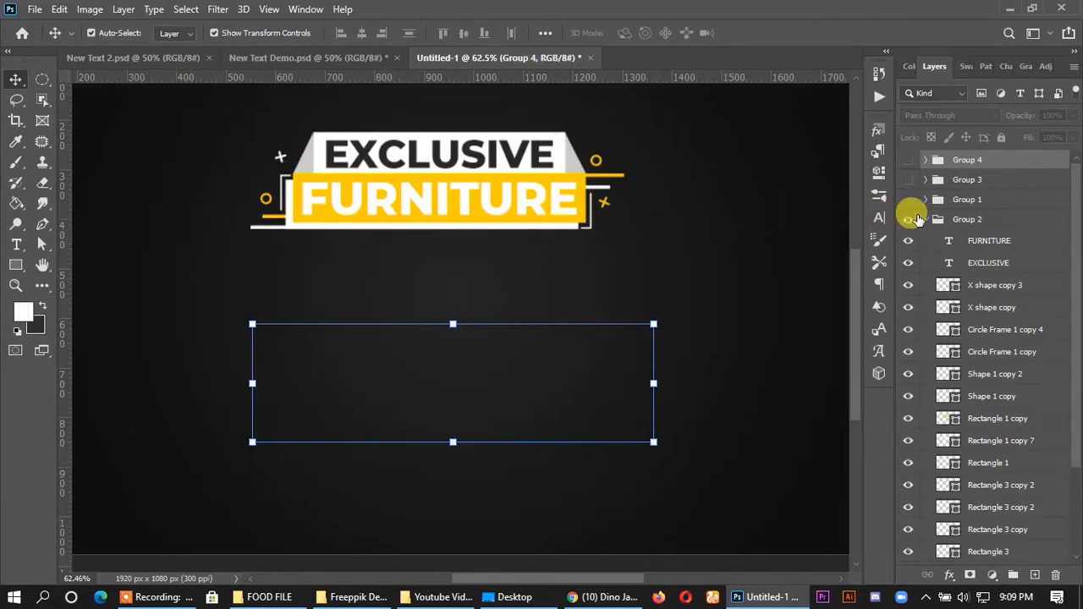
pyautogui.click(925, 220)
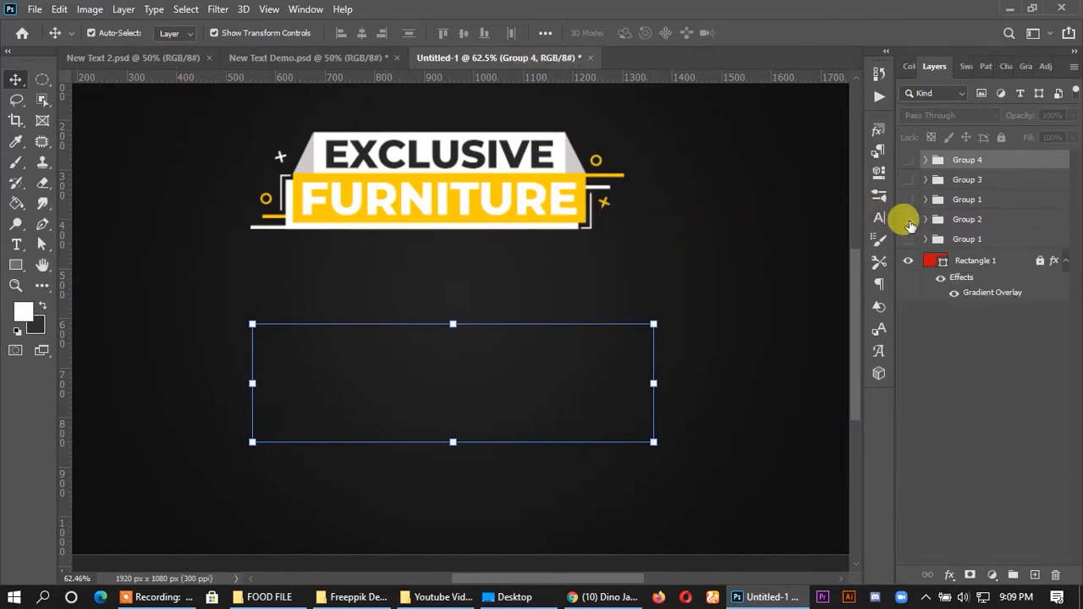
pyautogui.click(908, 220)
pyautogui.click(908, 200)
pyautogui.click(908, 200)
pyautogui.click(909, 219)
pyautogui.click(913, 218)
pyautogui.click(912, 218)
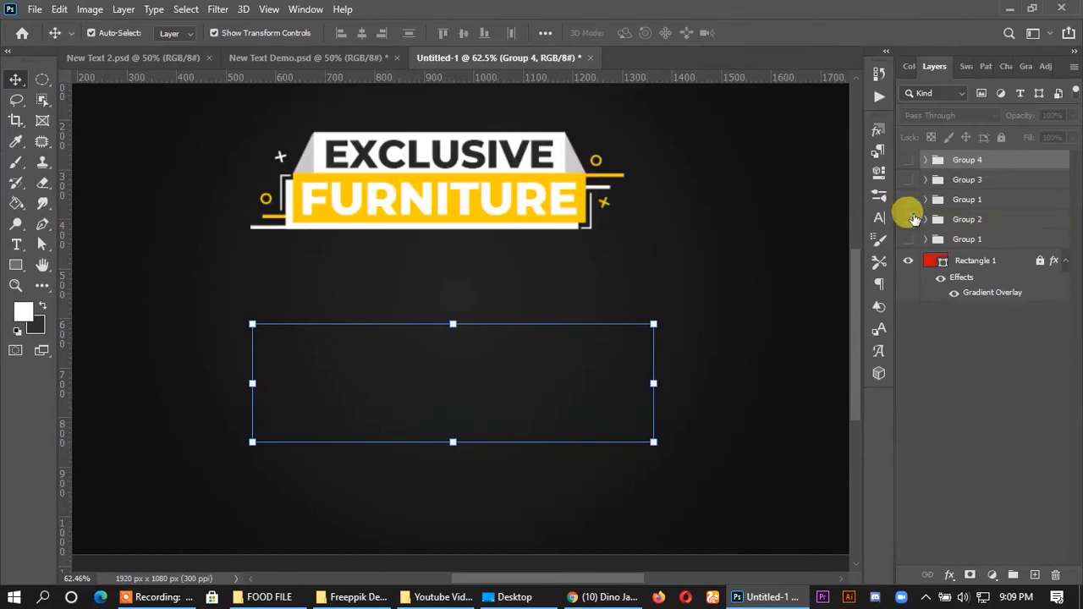
pyautogui.click(913, 217)
pyautogui.click(908, 243)
# - Select all parts of the pill-shaped EXCLUSIVE FURNITURE banner and move them to the upper middle of the canvas
pyautogui.click(701, 257)
pyautogui.scroll(-7, 392, 268)
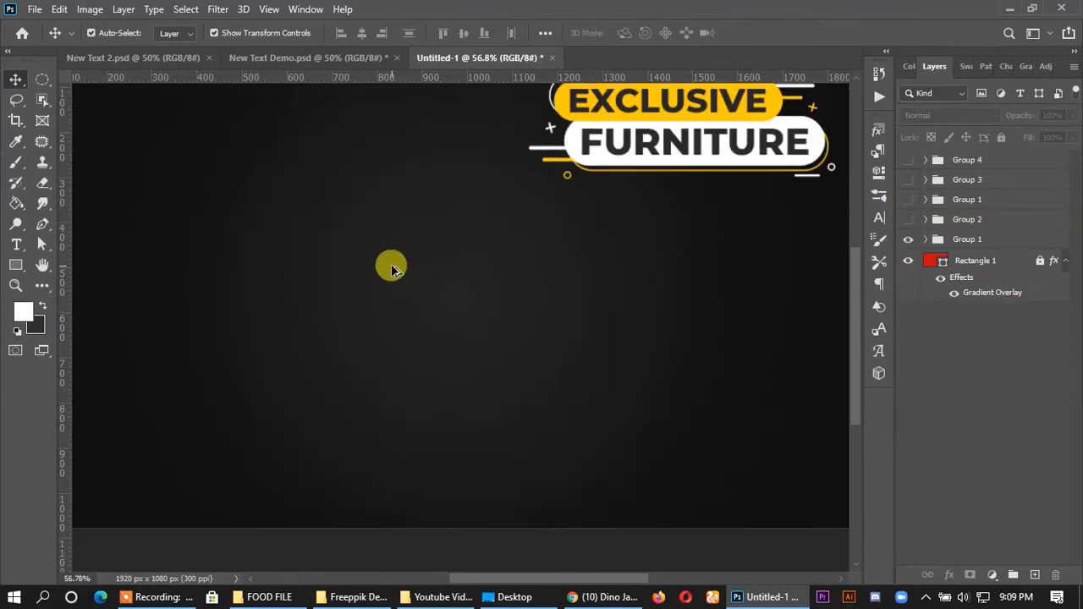
pyautogui.scroll(3, 584, 204)
pyautogui.moveTo(494, 163); pyautogui.dragTo(781, 259)
pyautogui.moveTo(693, 176); pyautogui.dragTo(515, 197)
pyautogui.click(652, 230)
pyautogui.scroll(1, 542, 262)
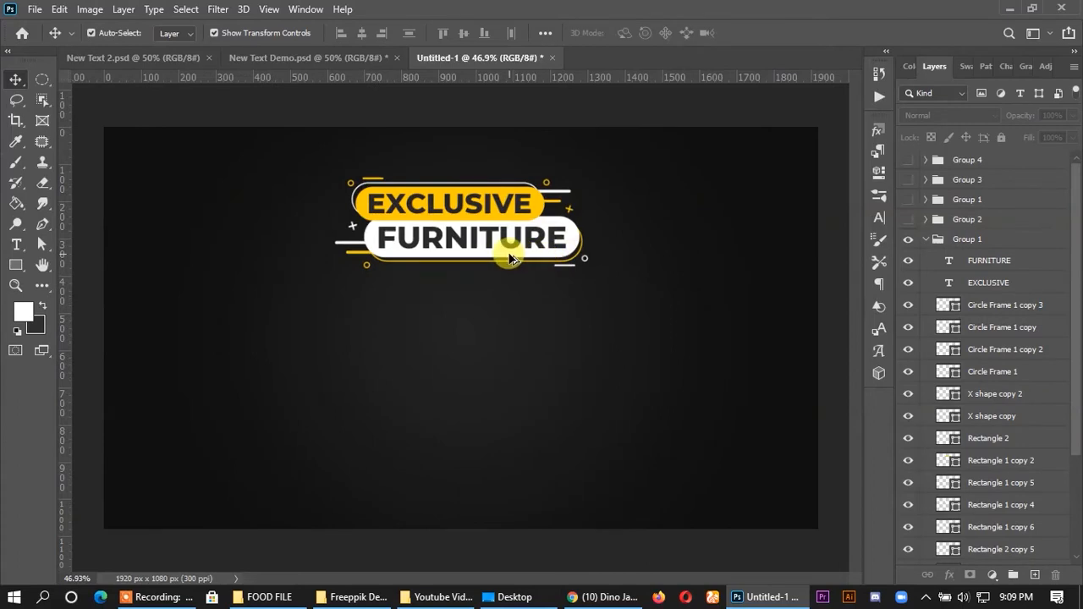
pyautogui.scroll(1, 510, 259)
pyautogui.click(639, 353)
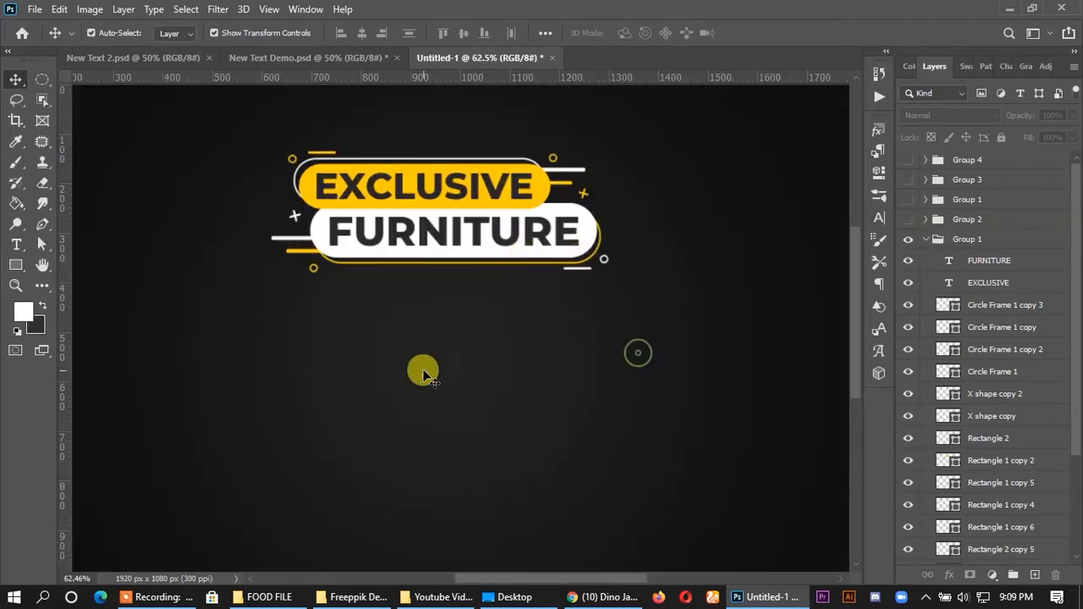
# - Draw a white rounded rectangle about 588 by 128 px with 64 px corners below the pill-shaped banner and shift it slightly up and left
pyautogui.moveTo(21, 272); pyautogui.dragTo(61, 287)
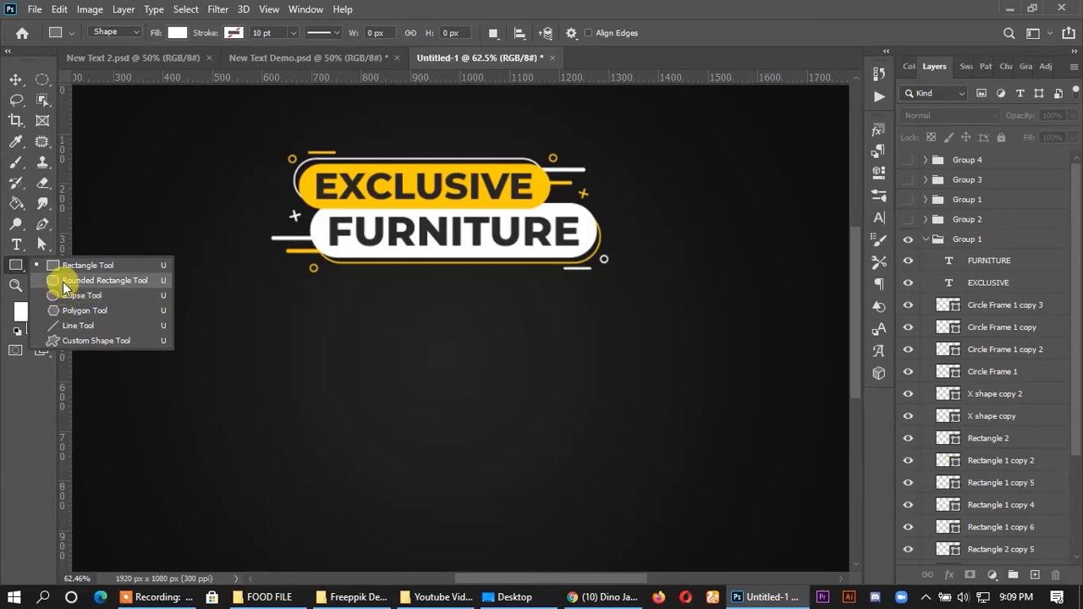
pyautogui.click(62, 282)
pyautogui.moveTo(321, 390); pyautogui.dragTo(613, 451)
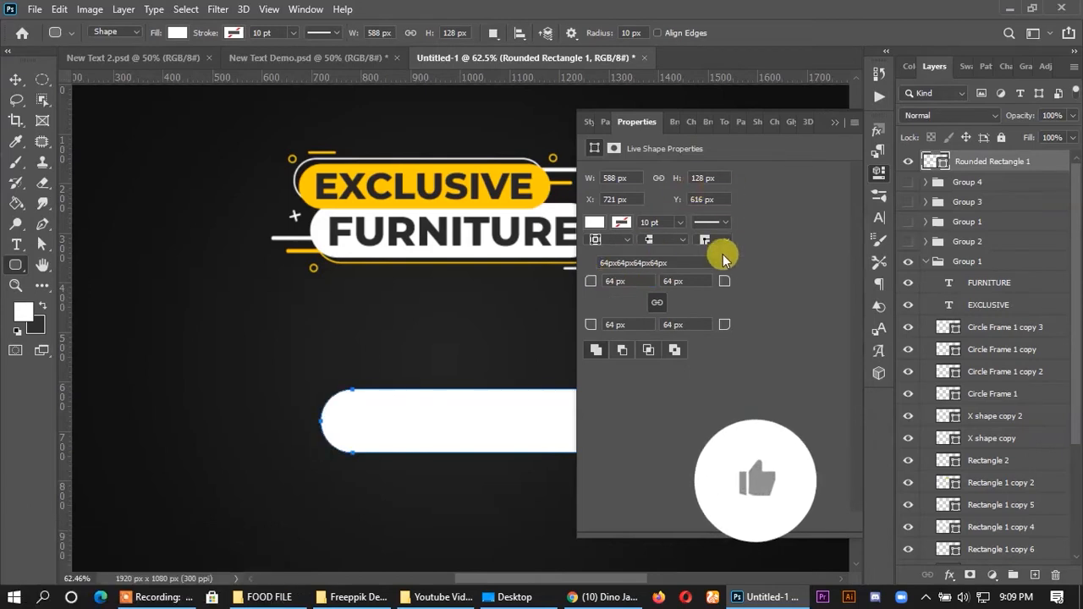
pyautogui.click(834, 123)
pyautogui.click(15, 79)
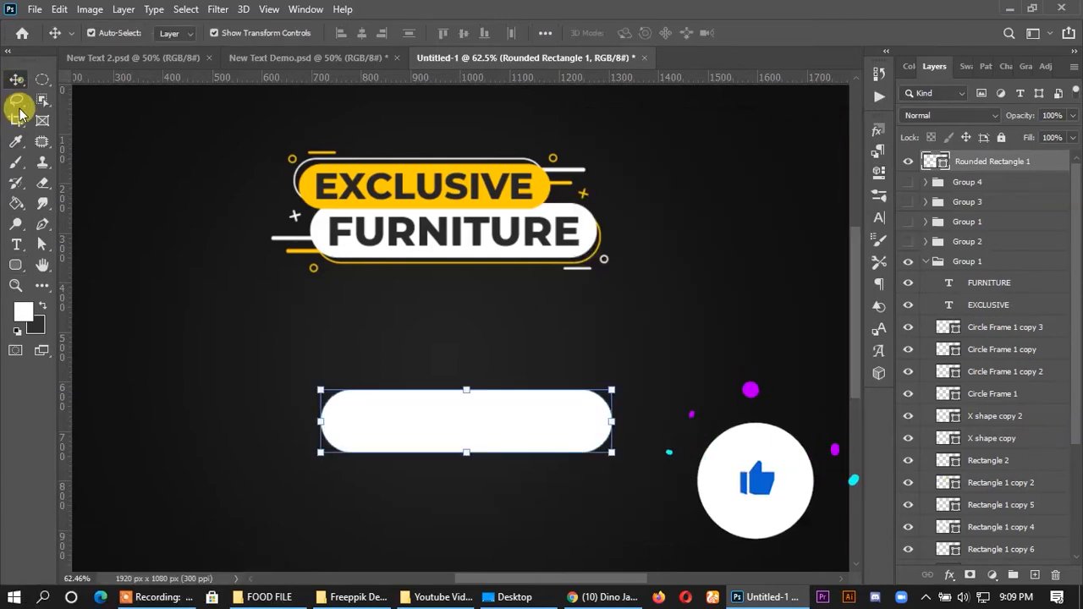
pyautogui.moveTo(445, 421); pyautogui.dragTo(483, 415)
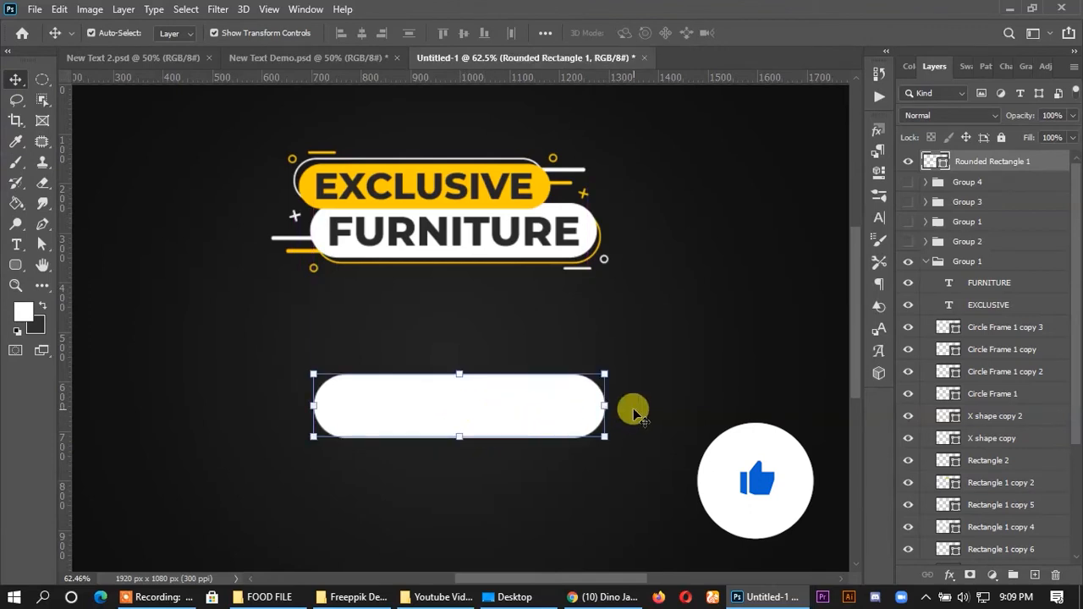
# - Duplicate the FURNITURE text onto the white rounded rectangle, bring its layer to the top and centre it within the shape
pyautogui.click(632, 408)
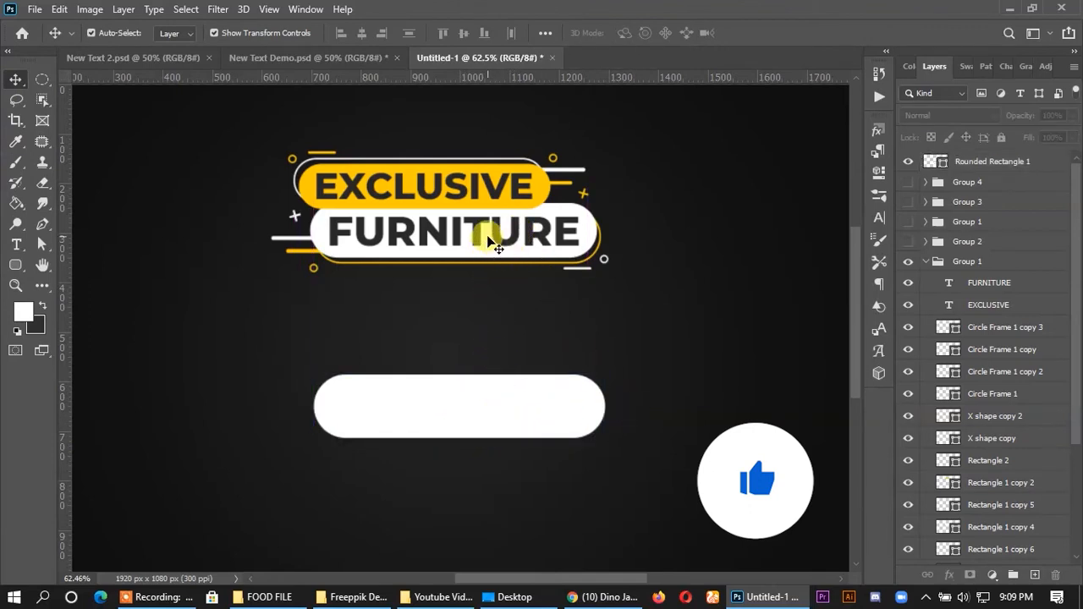
pyautogui.moveTo(480, 240); pyautogui.dragTo(480, 415)
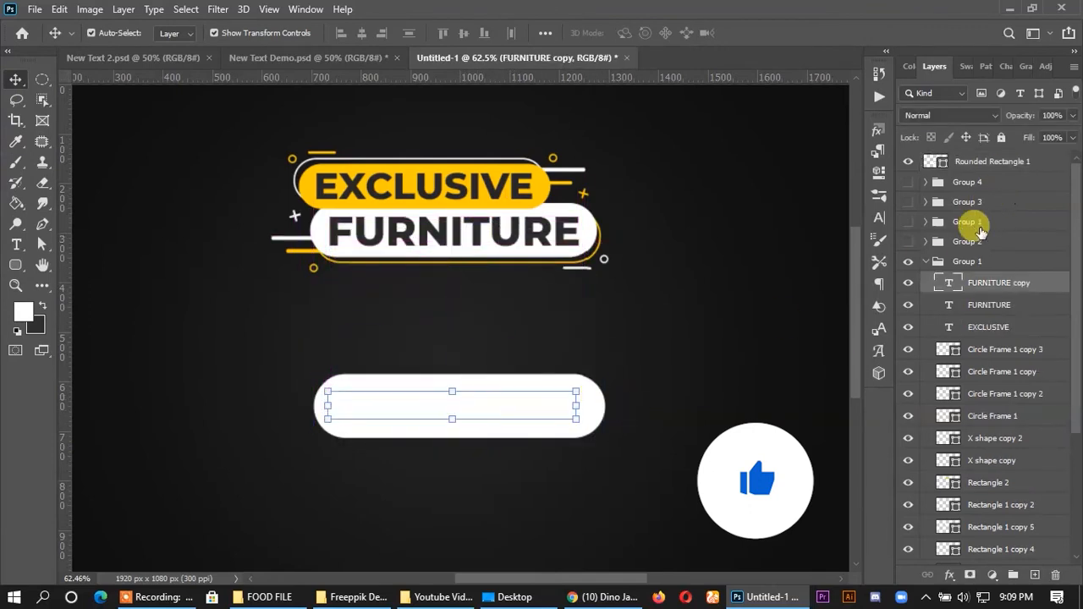
pyautogui.moveTo(977, 281); pyautogui.dragTo(962, 157)
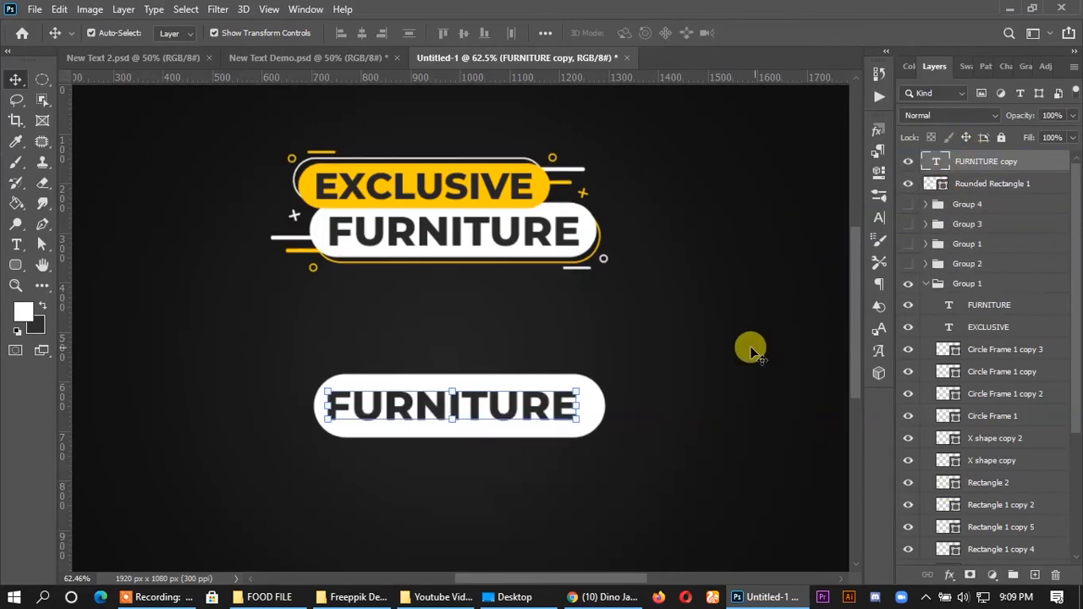
pyautogui.moveTo(540, 409); pyautogui.dragTo(572, 412)
pyautogui.press('Down')
pyautogui.press('Down')
pyautogui.press('Down')
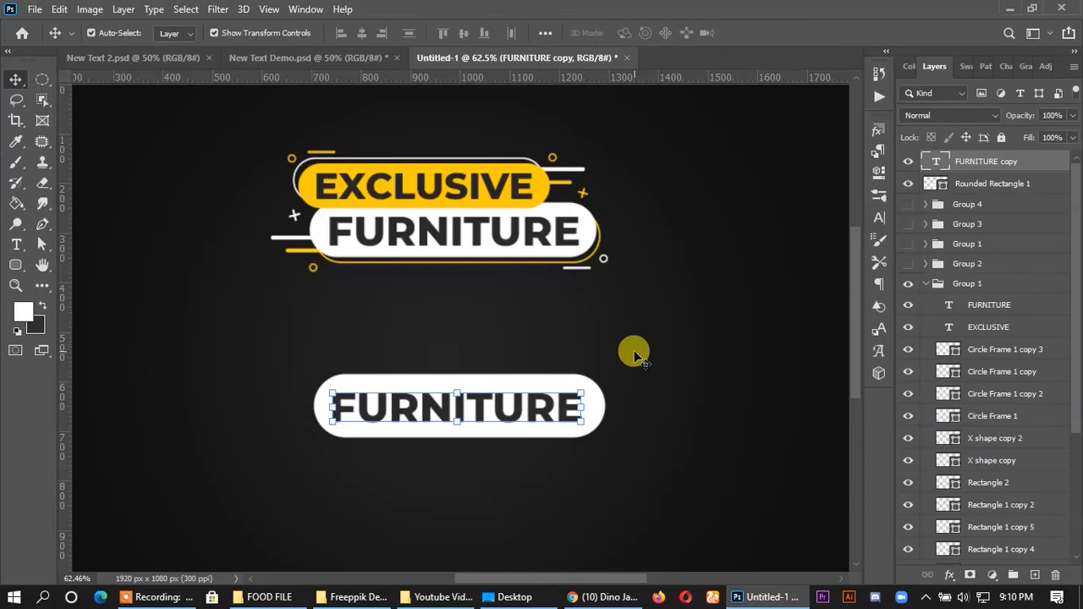
pyautogui.click(652, 359)
# - Duplicate the white rounded rectangle up and to the left, and recolour the copy with the yellow sampled from the original banner
pyautogui.scroll(3, 492, 438)
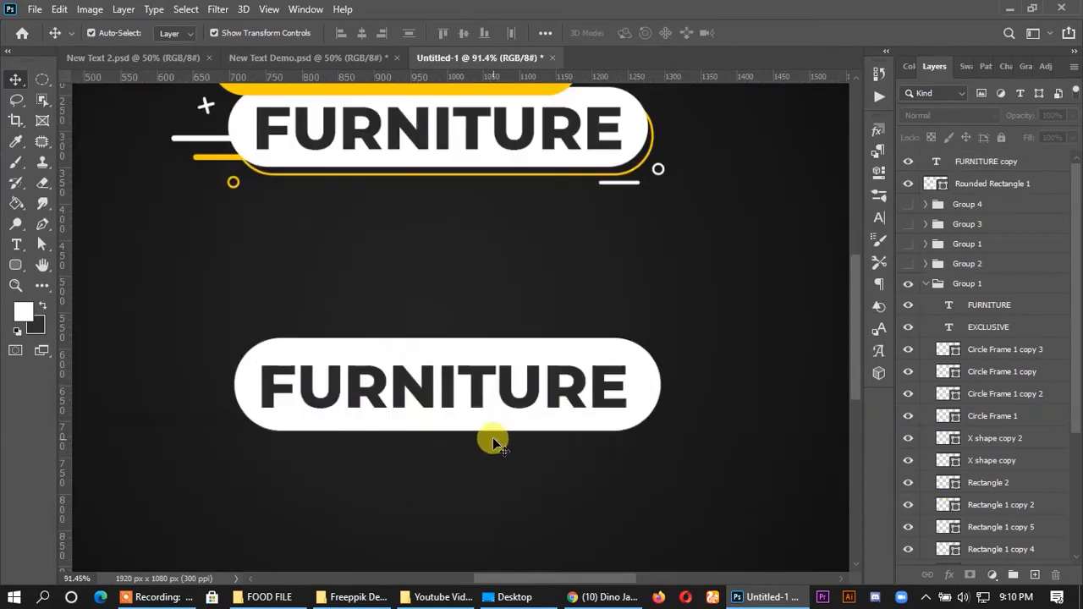
pyautogui.moveTo(487, 355); pyautogui.dragTo(425, 290)
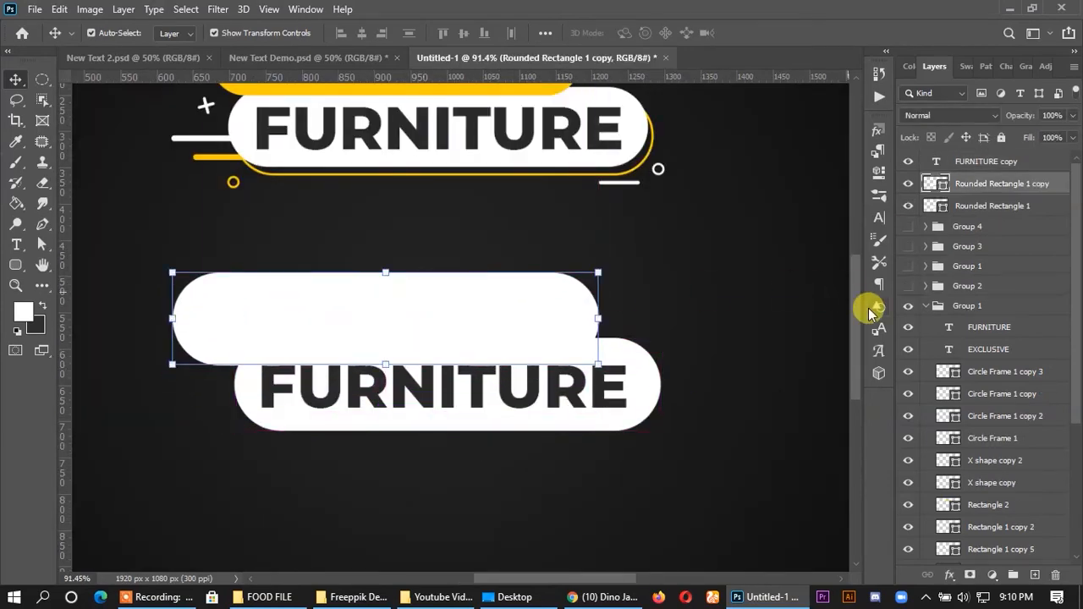
pyautogui.doubleClick(936, 188)
pyautogui.click(549, 88)
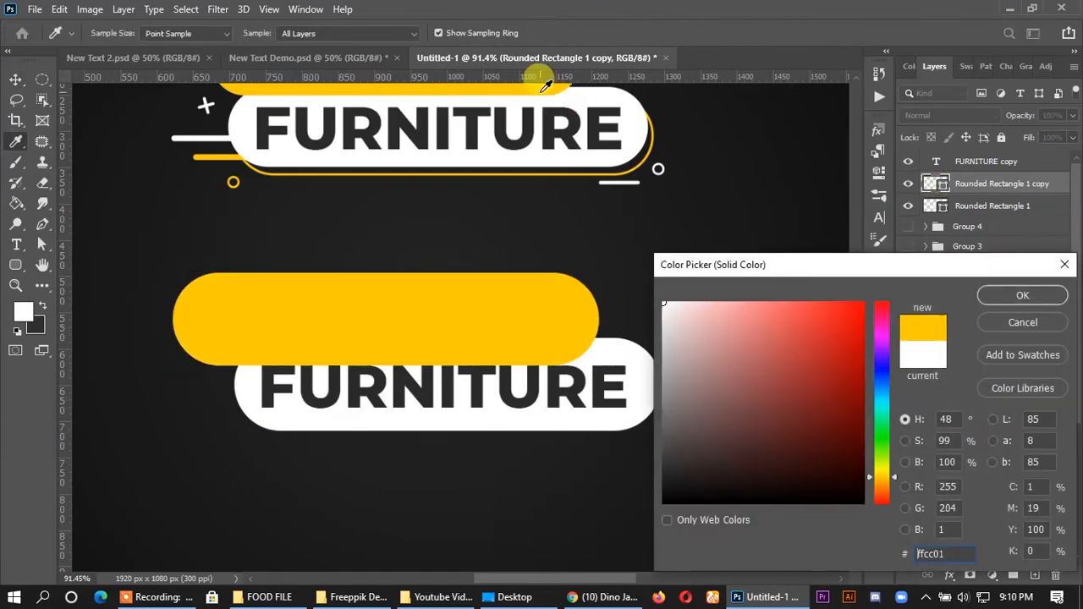
pyautogui.click(1010, 287)
# - Scale the yellow pill proportionally to about 78% and position it overlapping the white pill's upper edge
pyautogui.scroll(3, 483, 326)
pyautogui.moveTo(439, 419); pyautogui.dragTo(446, 413)
pyautogui.moveTo(611, 412); pyautogui.dragTo(573, 406)
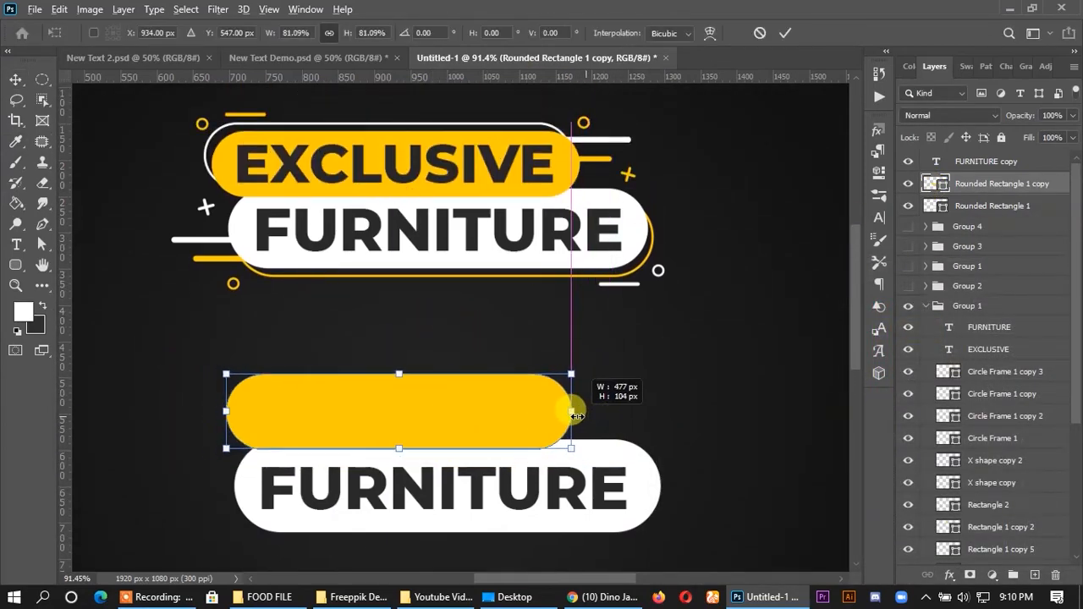
pyautogui.moveTo(521, 432)
pyautogui.mouseDown()
pyautogui.moveTo(490, 433)
pyautogui.moveTo(544, 422)
pyautogui.moveTo(501, 430)
pyautogui.mouseUp()
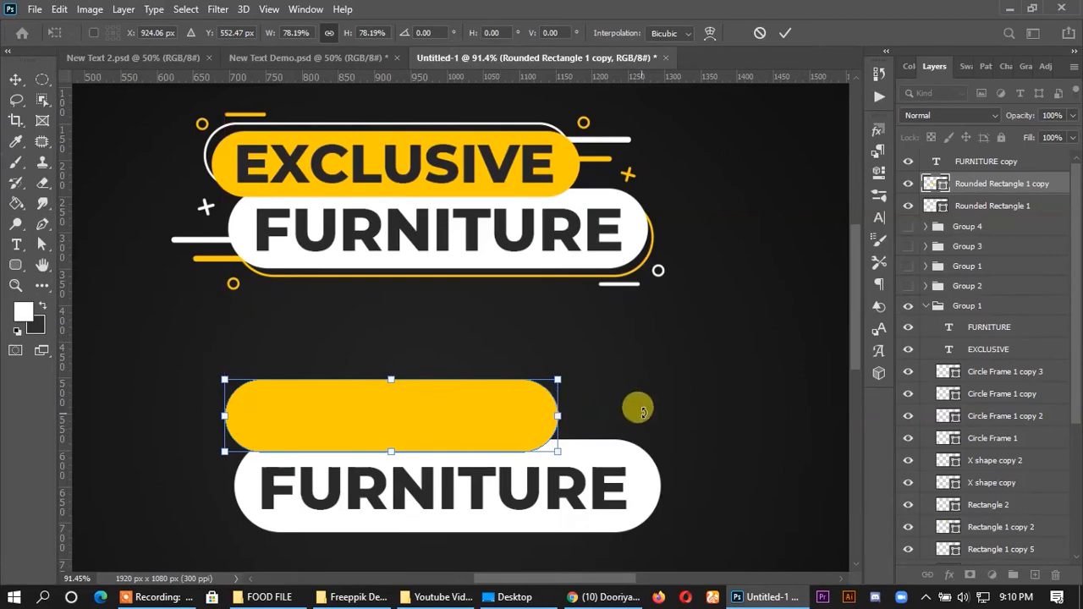
pyautogui.click(786, 33)
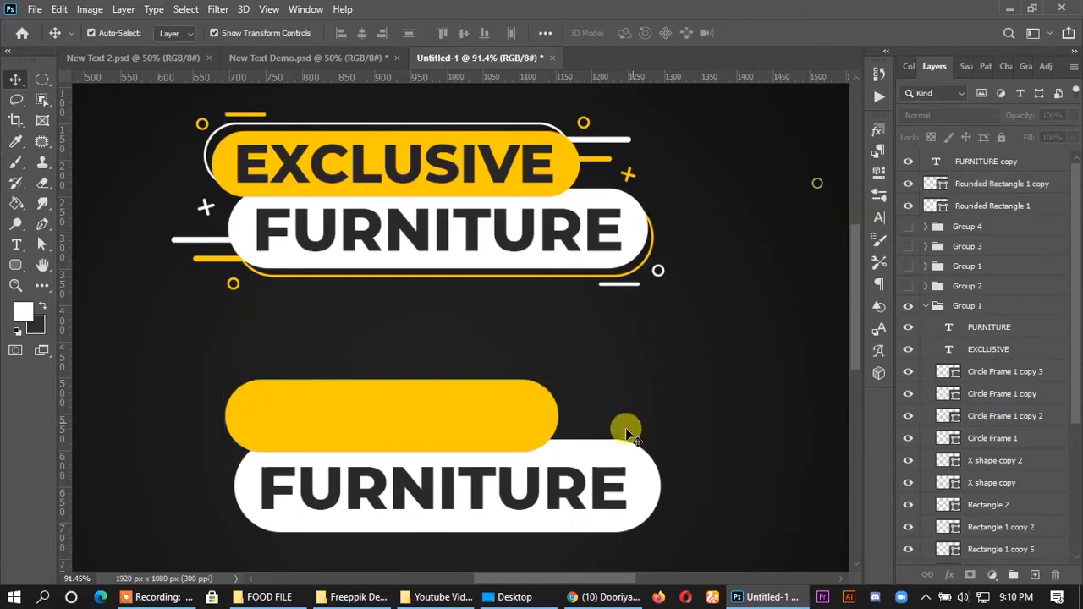
# - Duplicate the EXCLUSIVE text onto the yellow pill, bring its layer to the top and position it inside the shape
pyautogui.moveTo(502, 202); pyautogui.dragTo(467, 465)
pyautogui.moveTo(989, 349); pyautogui.dragTo(990, 157)
pyautogui.moveTo(459, 426); pyautogui.dragTo(508, 412)
# - Widen the yellow pill to about 486 px to leave even room around the EXCLUSIVE text
pyautogui.click(673, 414)
pyautogui.click(514, 390)
pyautogui.click(786, 33)
pyautogui.click(658, 404)
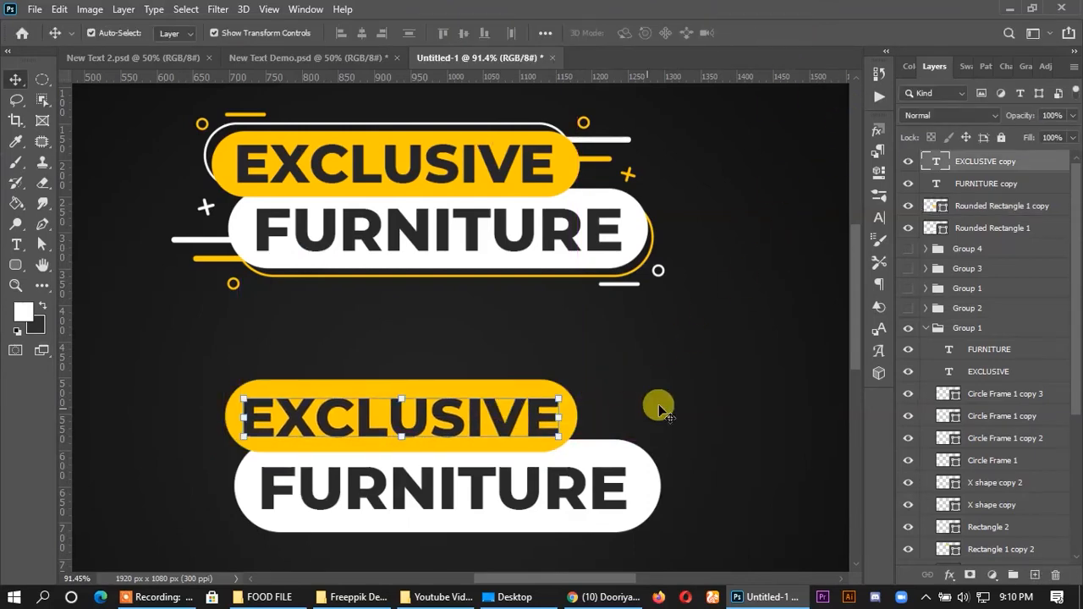
# - Align the new EXCLUSIVE text with the centre of the yellow pill
pyautogui.click(509, 417)
pyautogui.keyDown('shift'); pyautogui.click(508, 416); pyautogui.keyUp('shift')
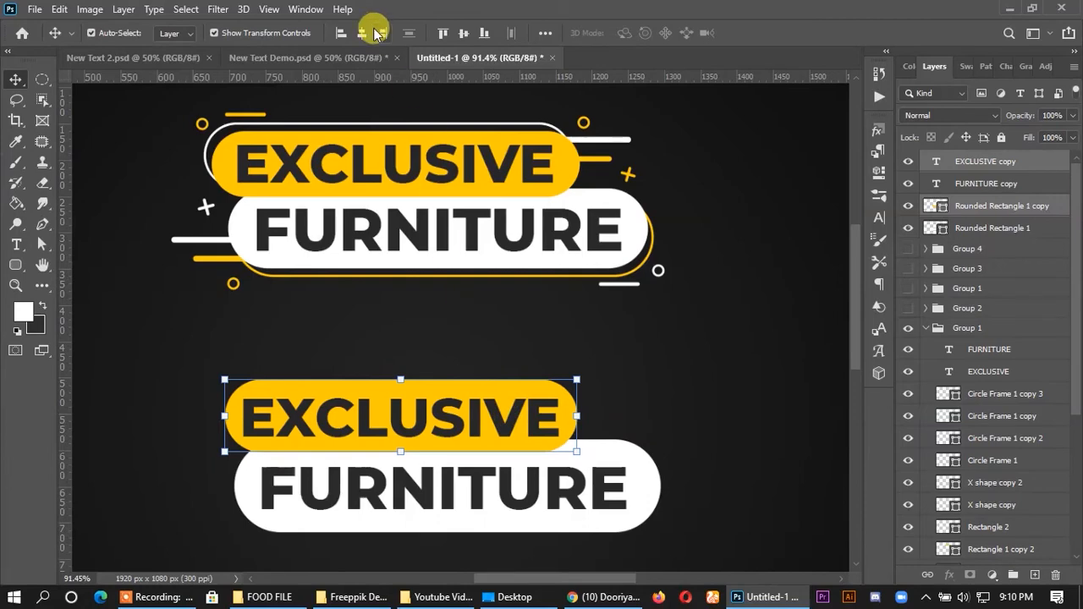
pyautogui.click(639, 311)
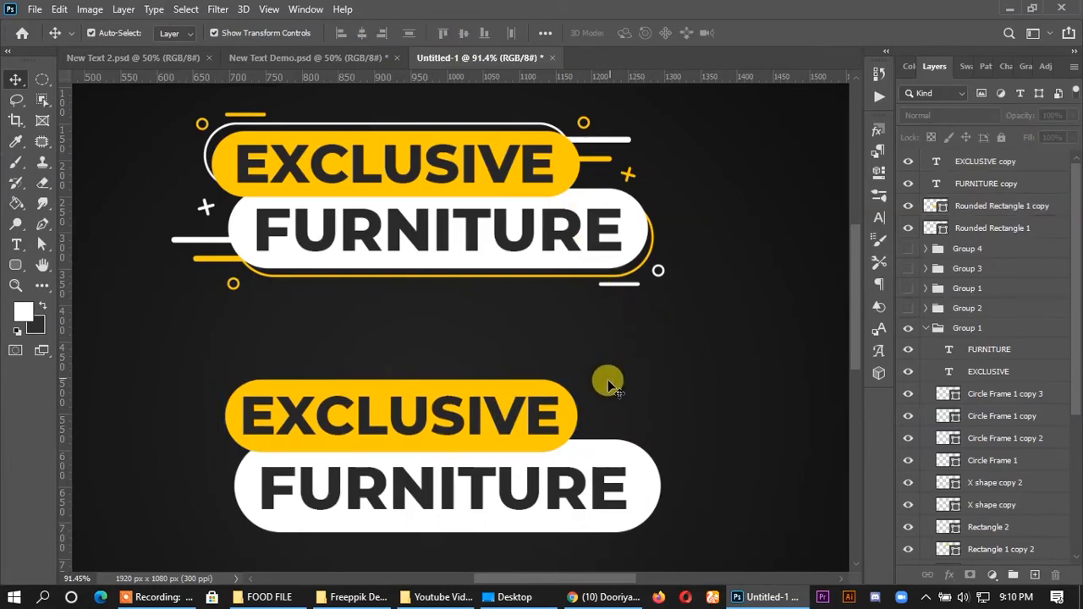
# - Set the new EXCLUSIVE text's font size to 17 pt
pyautogui.click(512, 413)
pyautogui.click(879, 217)
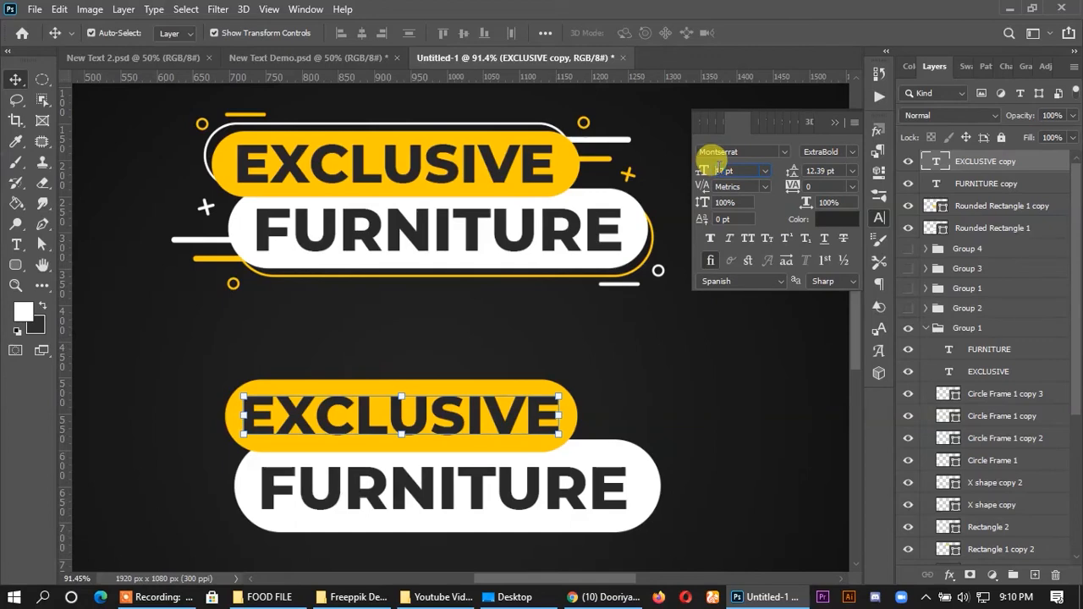
pyautogui.press('Down')
pyautogui.click(747, 385)
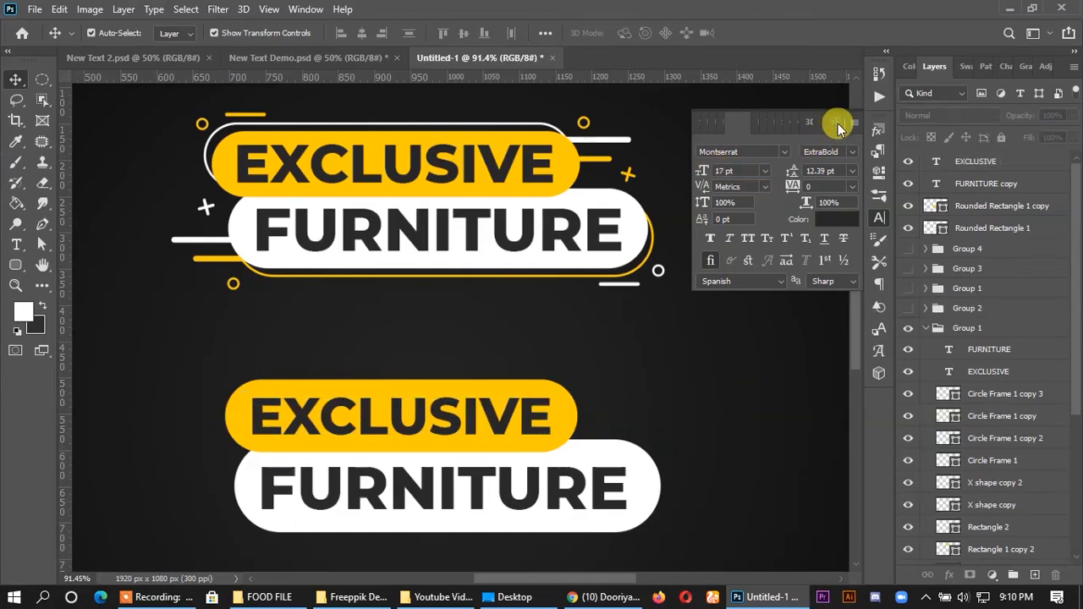
pyautogui.click(834, 122)
# - Duplicate the lower banner's white pill, offsetting the copy slightly down and to the right
pyautogui.scroll(-1, 592, 436)
pyautogui.scroll(-1, 593, 436)
pyautogui.click(643, 424)
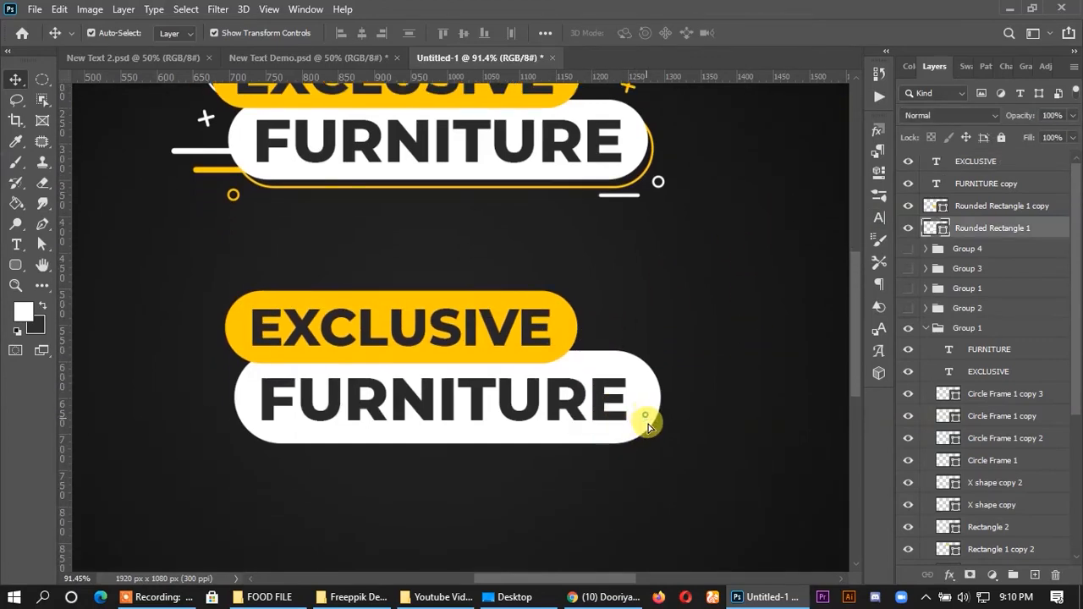
pyautogui.keyDown('alt'); pyautogui.moveTo(633, 395); pyautogui.dragTo(652, 418); pyautogui.keyUp('alt')
# - Turn the offset white copy into an outline with no fill and a solid yellow 0.85 pt stroke
pyautogui.click(41, 244)
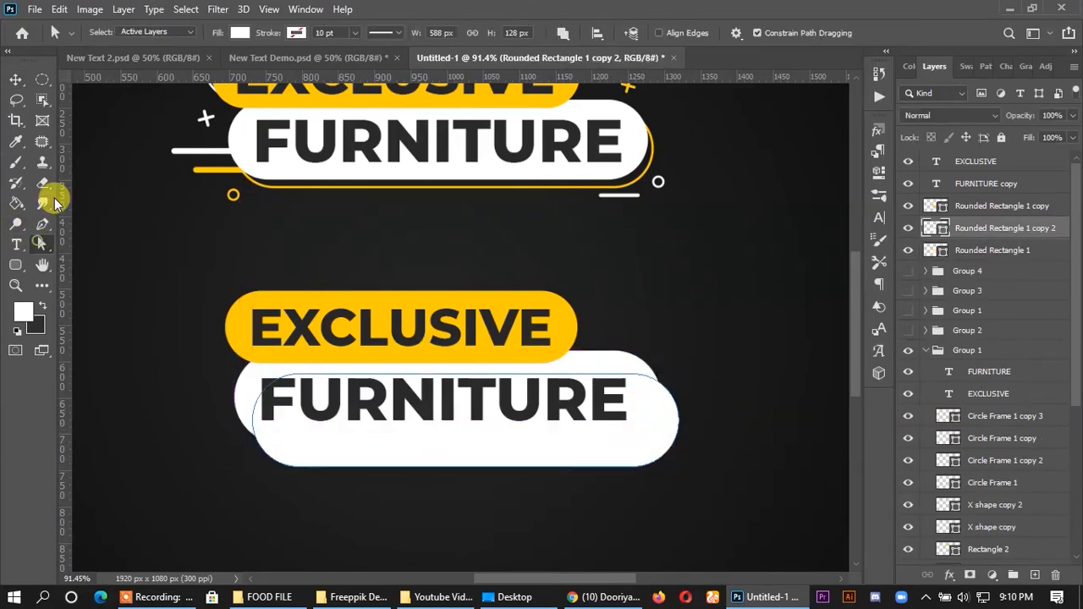
pyautogui.click(240, 32)
pyautogui.click(294, 32)
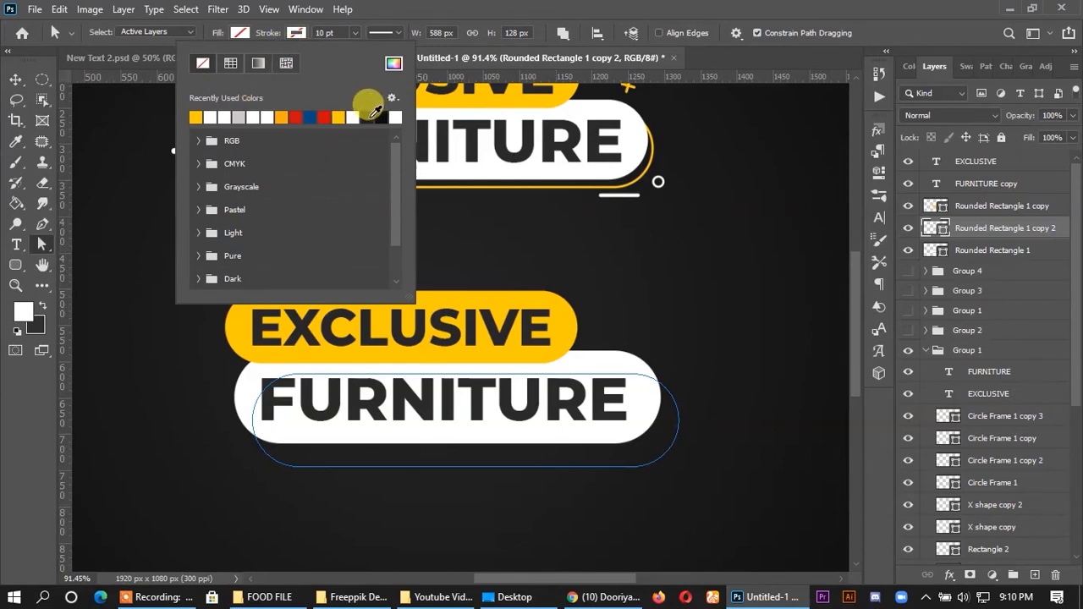
pyautogui.click(197, 116)
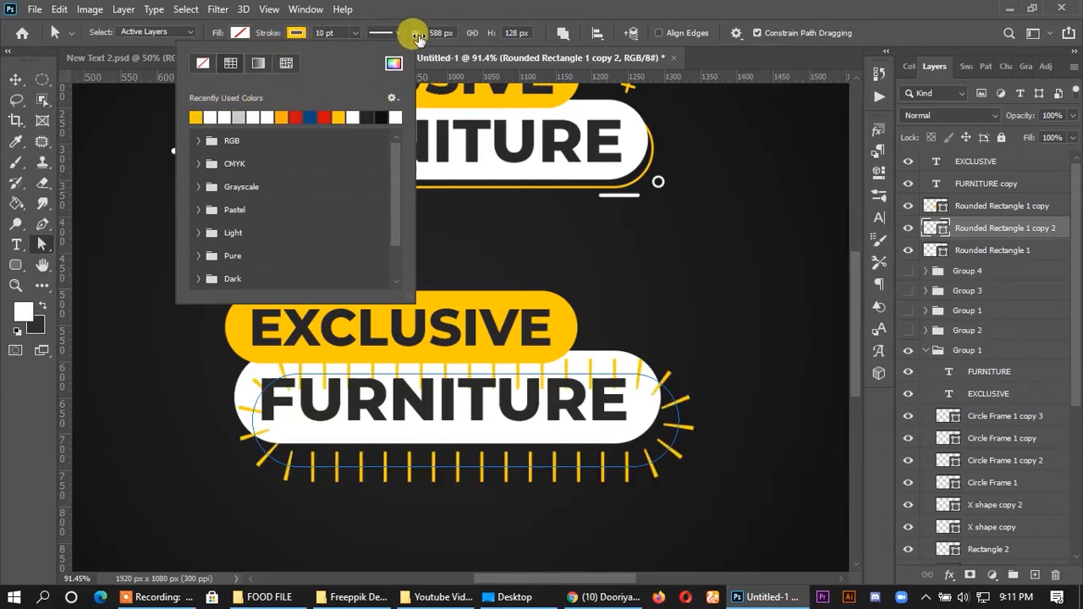
pyautogui.click(419, 36)
pyautogui.click(383, 83)
pyautogui.click(321, 33)
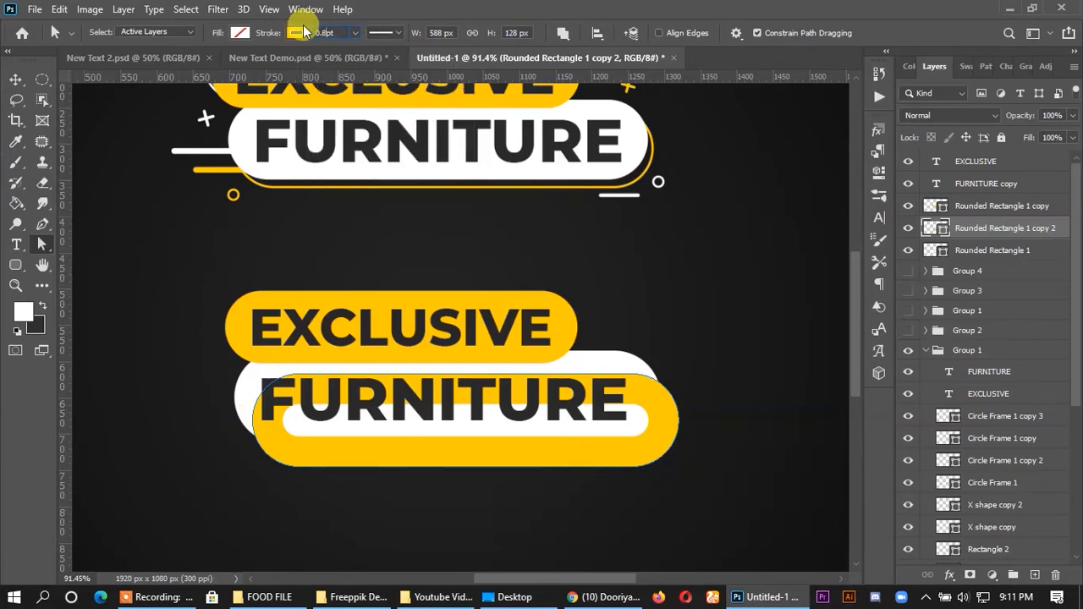
pyautogui.write('0.85')
pyautogui.press('Return')
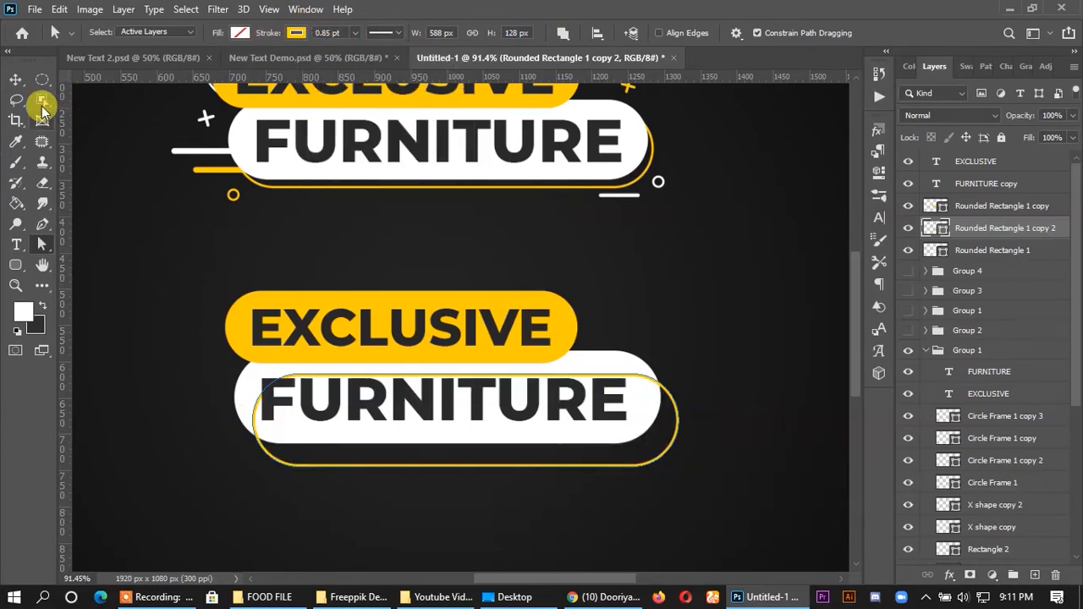
# - Place the yellow outline's layer beneath the white pill and nudge the outline up and left, closer to the pill
pyautogui.click(16, 79)
pyautogui.moveTo(943, 223); pyautogui.dragTo(974, 247)
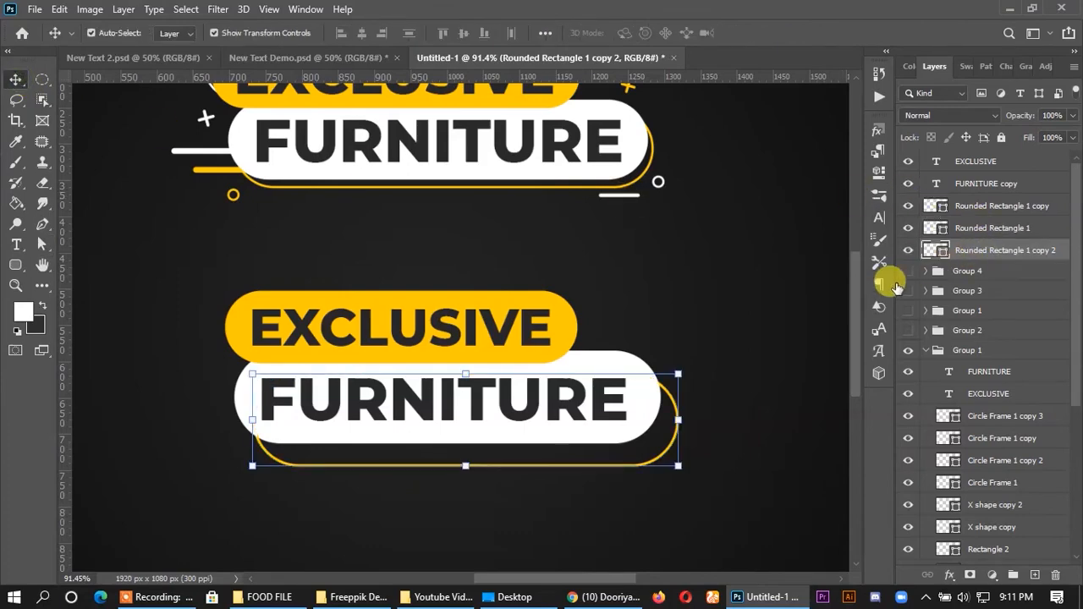
pyautogui.press('Up')
pyautogui.press('Up')
pyautogui.press('Up')
pyautogui.press('Up')
pyautogui.press('Up')
pyautogui.press('Up')
pyautogui.press('Up')
pyautogui.press('Up')
pyautogui.press('Up')
pyautogui.press('Up')
pyautogui.press('Up')
pyautogui.press('Up')
pyautogui.press('Left')
pyautogui.press('Left')
pyautogui.press('Left')
pyautogui.press('Left')
pyautogui.press('Left')
pyautogui.press('Left')
pyautogui.press('Left')
pyautogui.press('Left')
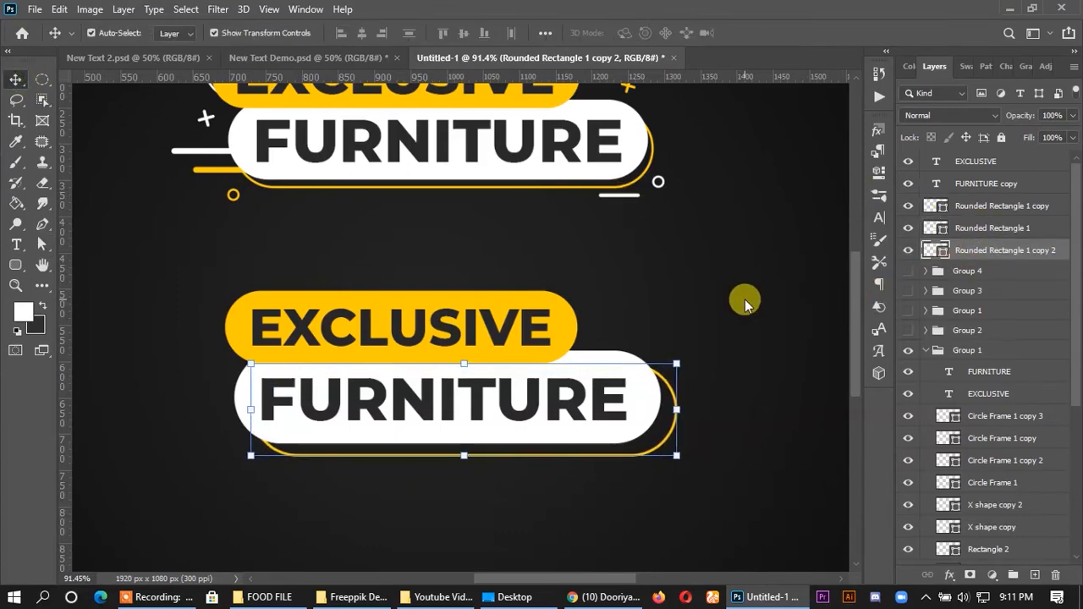
pyautogui.press('Left')
pyautogui.press('Up')
pyautogui.press('Left')
pyautogui.press('Up')
pyautogui.click(744, 298)
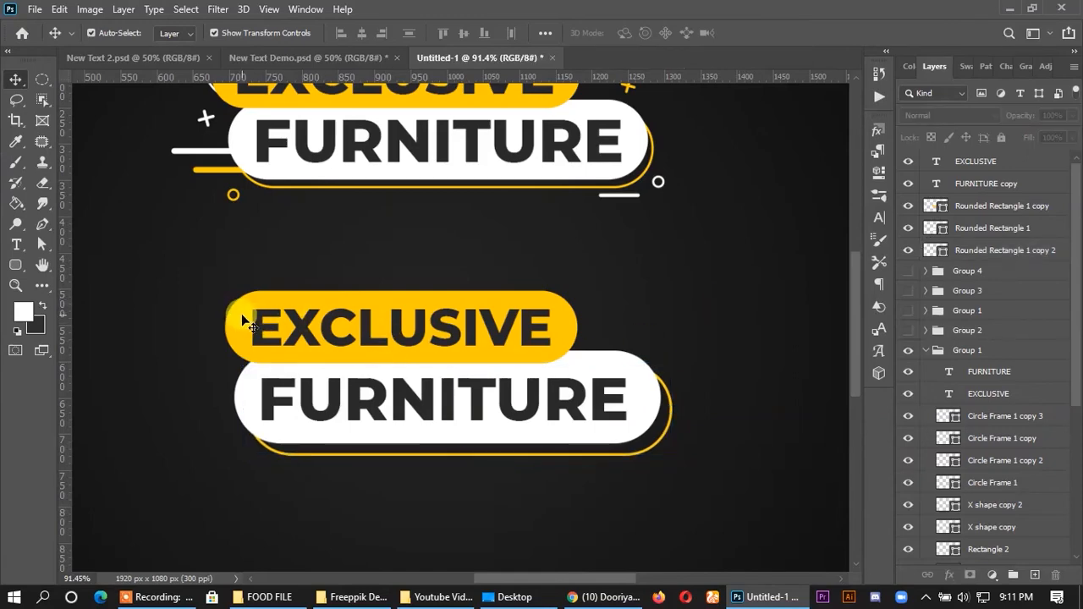
# - Duplicate the yellow pill slightly up and left, place the copy behind the original and remove its fill
pyautogui.moveTo(245, 322); pyautogui.dragTo(232, 299)
pyautogui.moveTo(1003, 216); pyautogui.dragTo(1004, 233)
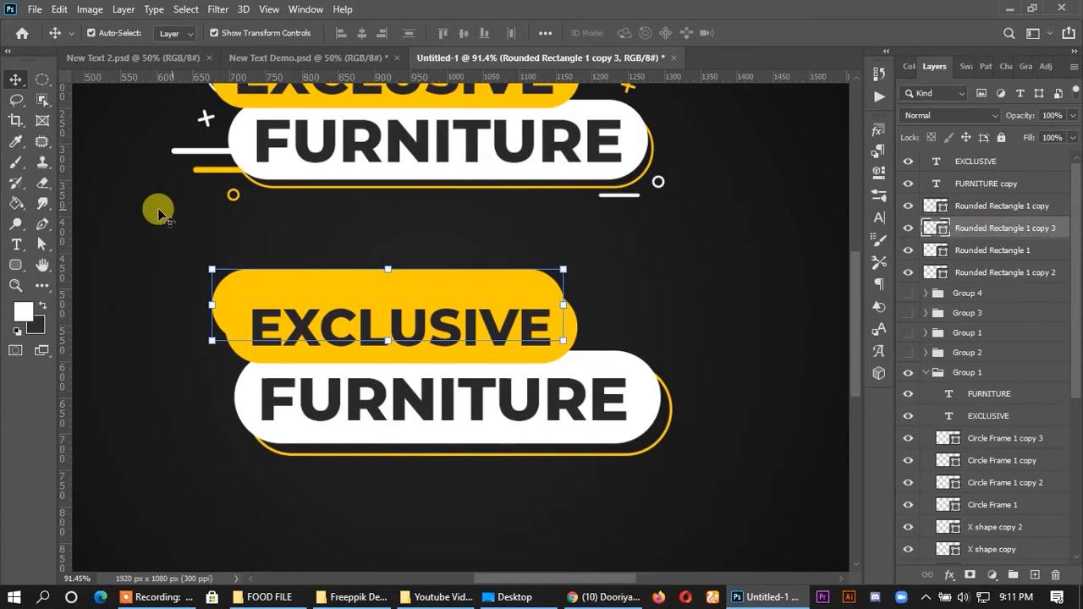
pyautogui.click(37, 245)
pyautogui.click(240, 32)
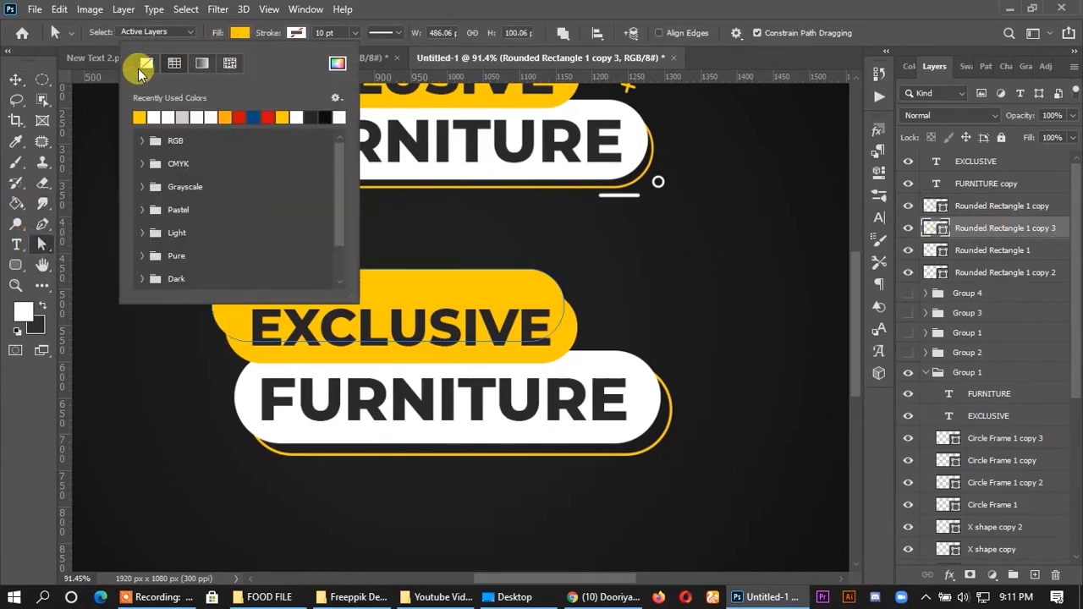
pyautogui.click(144, 63)
# - Give the unfilled copy a solid white 0.85 pt stroke and nudge the outline down, closer to the yellow pill
pyautogui.click(294, 34)
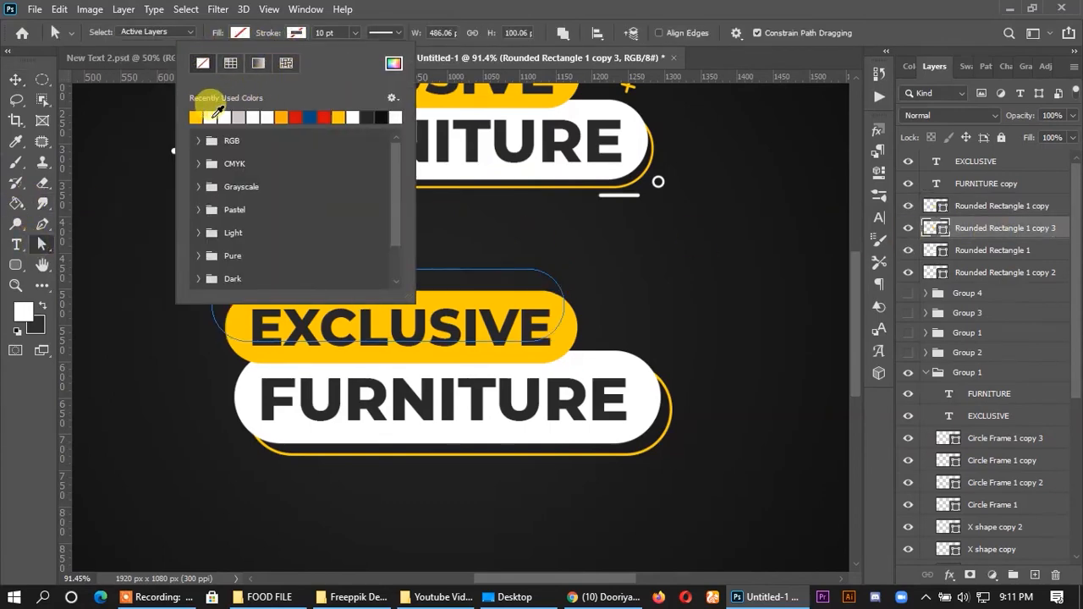
pyautogui.click(218, 112)
pyautogui.click(381, 32)
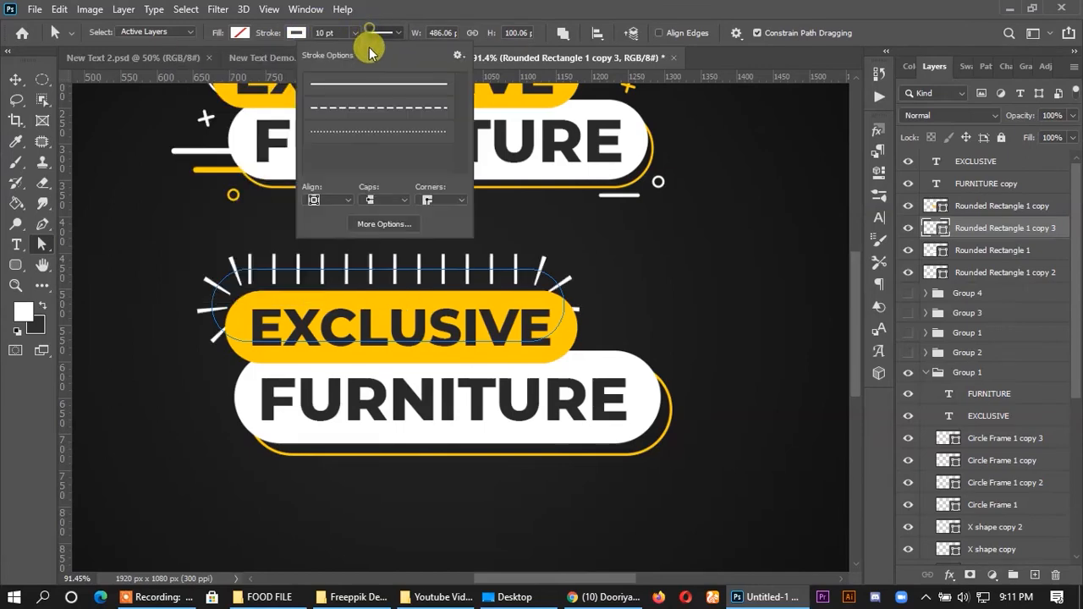
pyautogui.click(324, 32)
pyautogui.write('0.85')
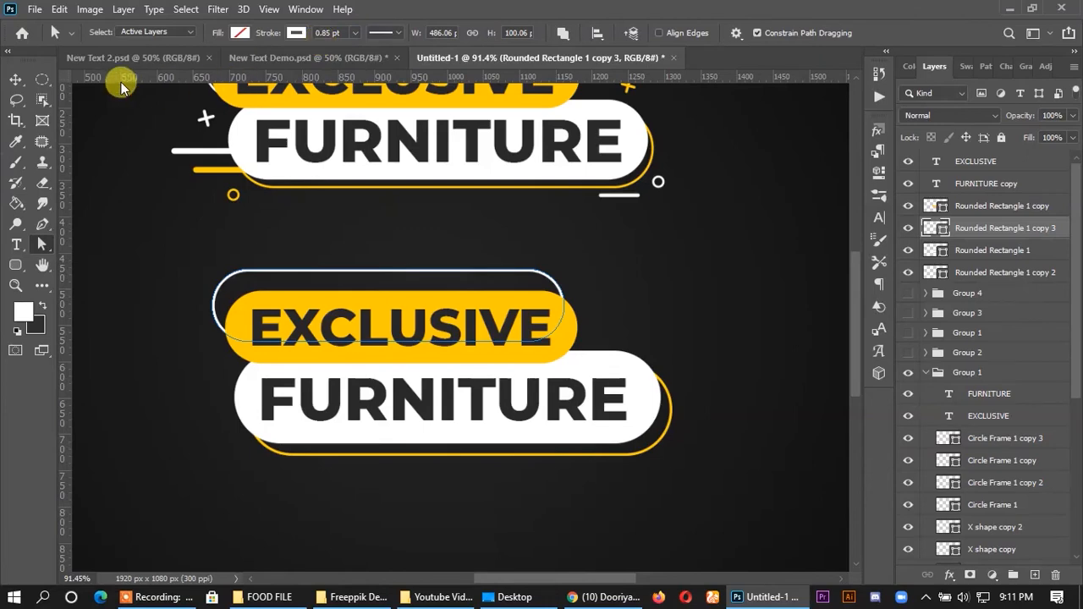
pyautogui.click(12, 81)
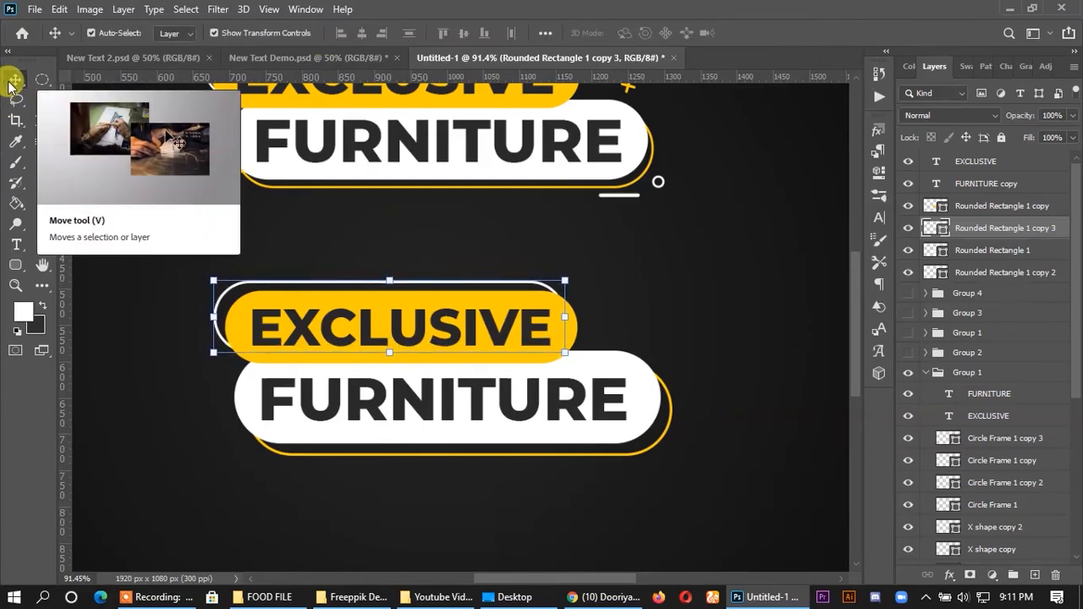
pyautogui.click(677, 255)
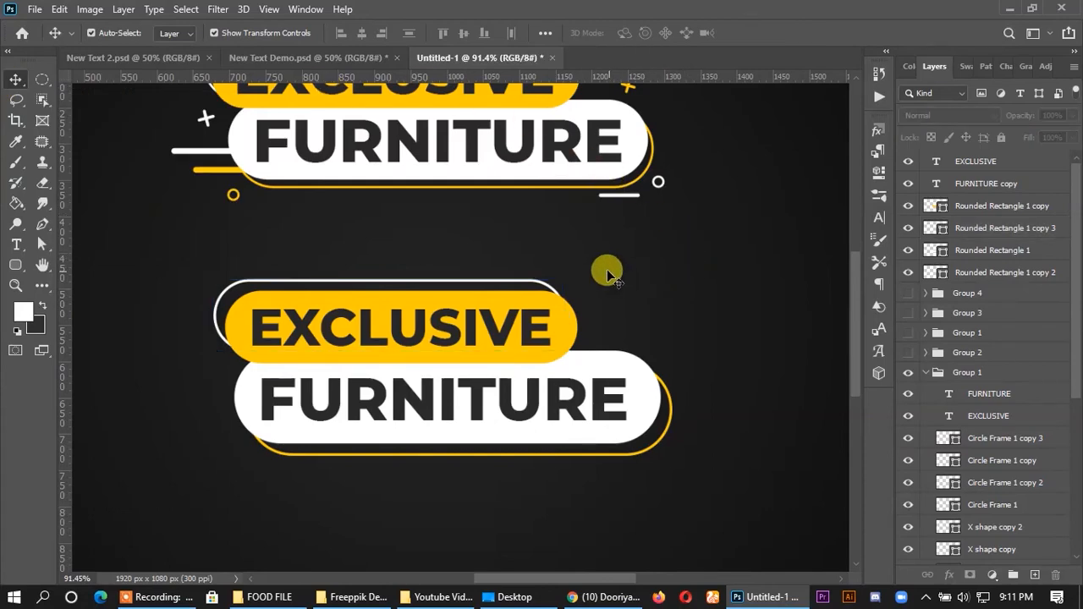
# - Duplicate the original banner's yellow-and-white accent line artwork's white line beside FURNITURE to the new white pill's left end, with its layer on top
pyautogui.scroll(2, 588, 241)
pyautogui.scroll(1, 587, 240)
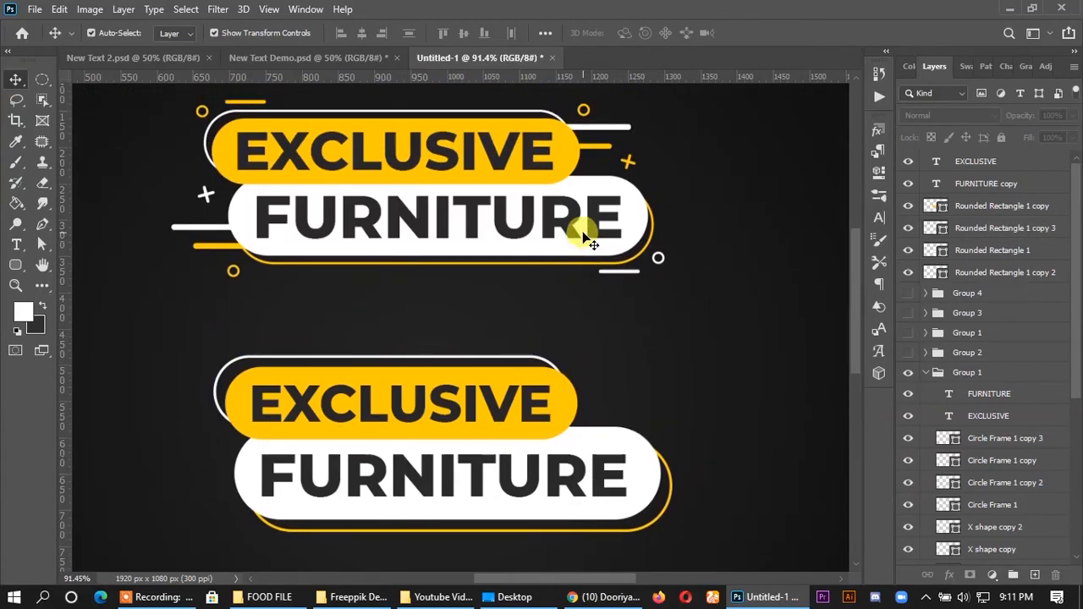
pyautogui.scroll(1, 611, 307)
pyautogui.scroll(-3, 613, 304)
pyautogui.scroll(2, 600, 314)
pyautogui.moveTo(217, 230); pyautogui.dragTo(228, 501)
pyautogui.moveTo(978, 554); pyautogui.dragTo(982, 161)
pyautogui.scroll(3, 1003, 248)
pyautogui.moveTo(987, 343); pyautogui.dragTo(991, 152)
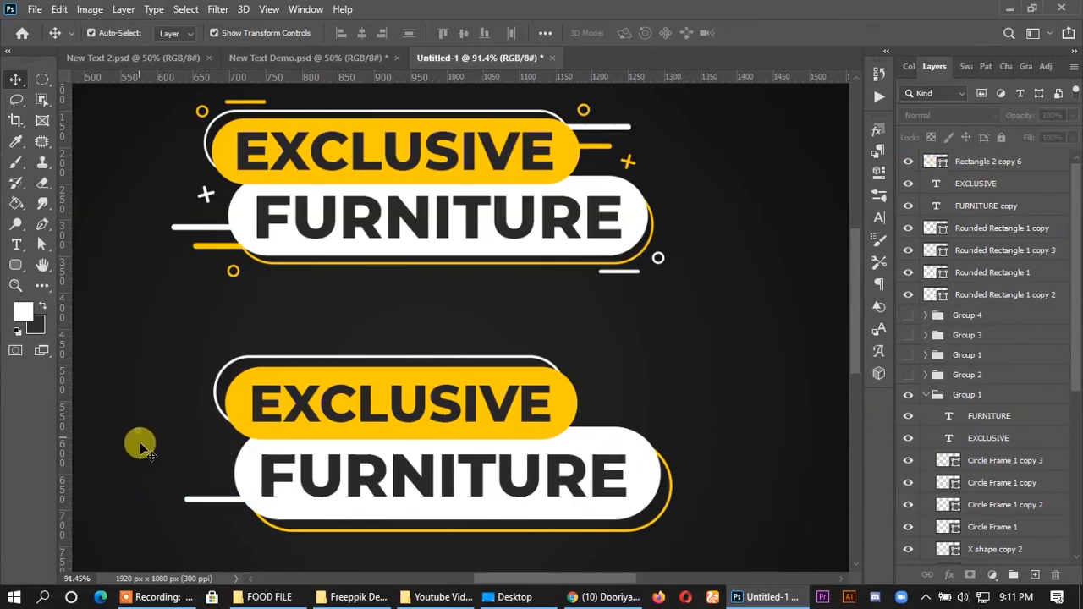
# - Shift the copied white accent line slightly down and right, and move its layer beneath the rounded rectangle layers
pyautogui.moveTo(218, 500); pyautogui.dragTo(228, 508)
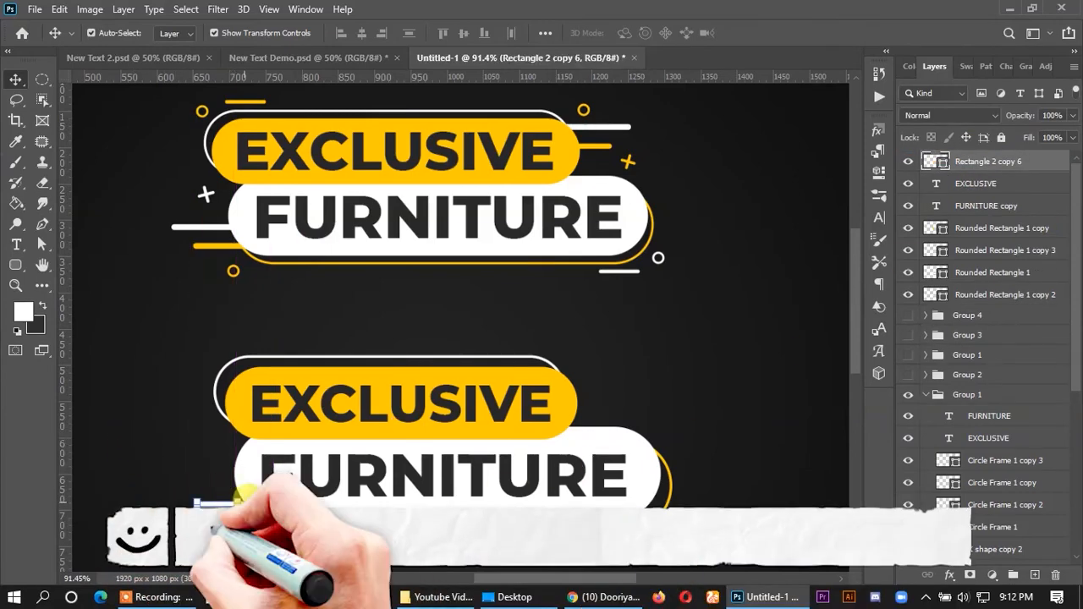
pyautogui.moveTo(989, 162); pyautogui.dragTo(980, 297)
pyautogui.click(165, 444)
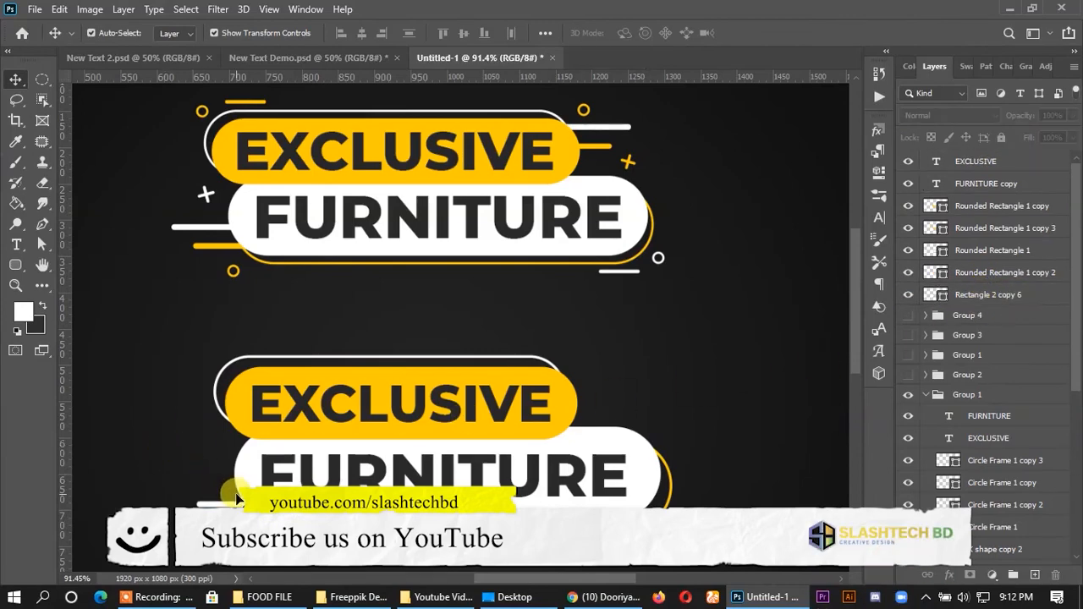
# - Duplicate the white accent line just below itself, slightly right, and recolour the copy yellow #ffcc01 sampled from the pill
pyautogui.moveTo(227, 508)
pyautogui.mouseDown()
pyautogui.moveTo(194, 479)
pyautogui.moveTo(230, 503)
pyautogui.mouseUp()
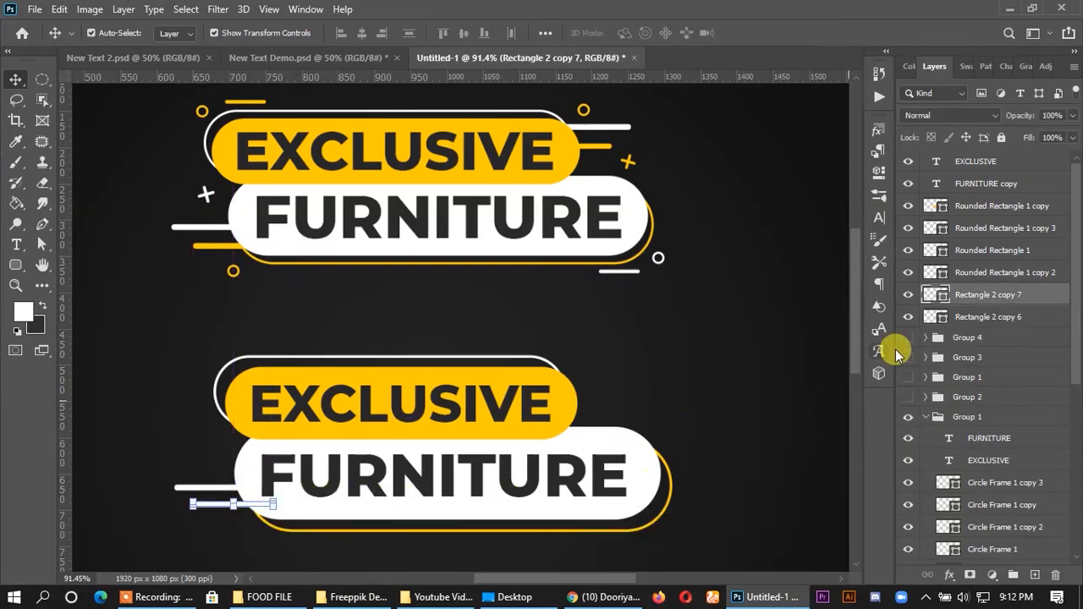
pyautogui.doubleClick(939, 296)
pyautogui.click(541, 370)
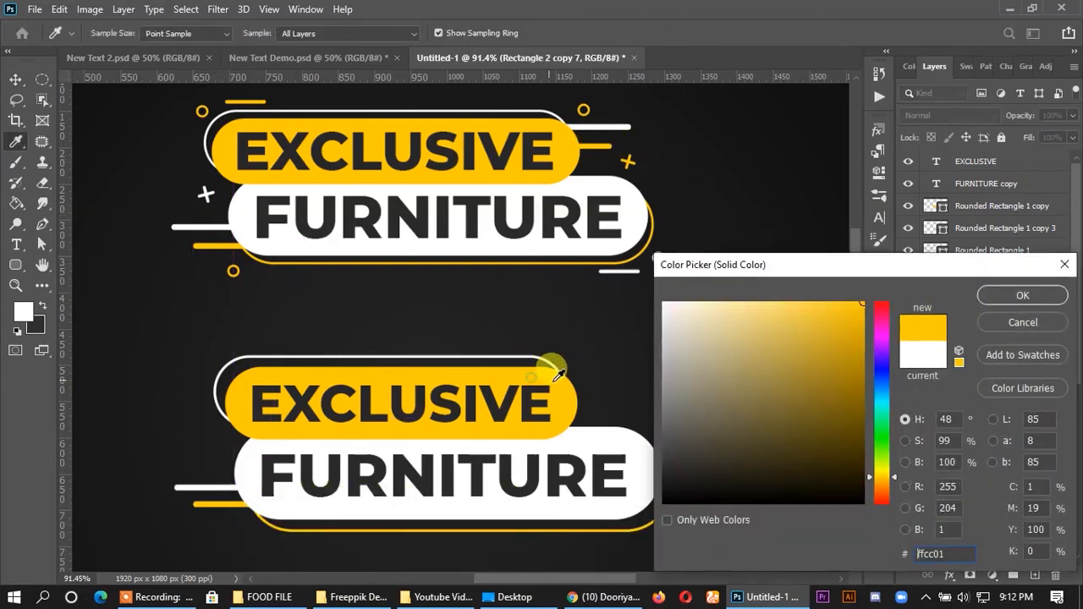
pyautogui.press('Return')
pyautogui.press('v')
pyautogui.click(738, 343)
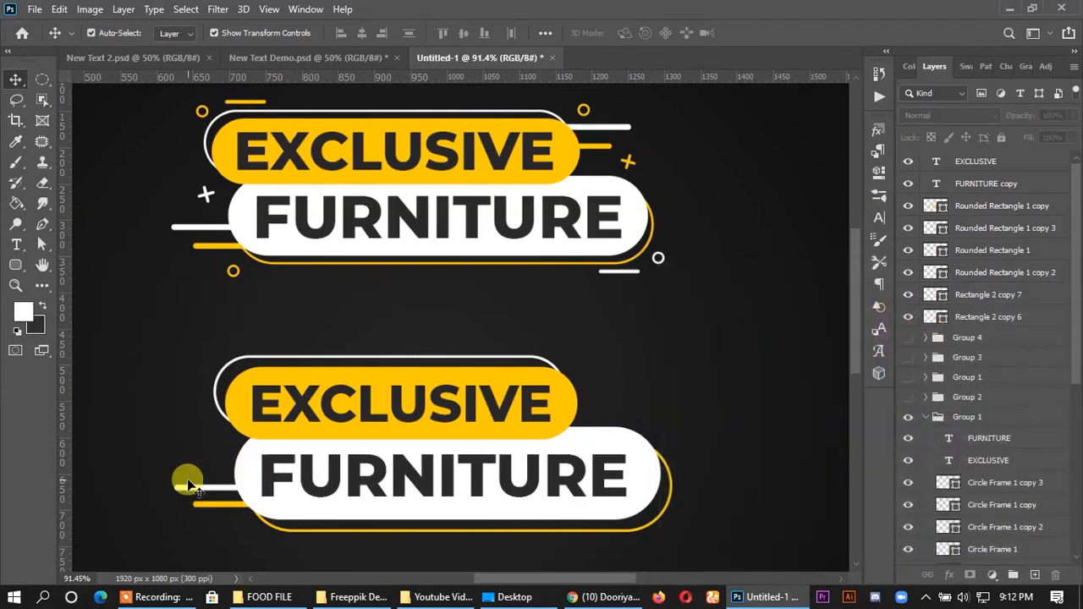
# - Duplicate the white and yellow accent lines together to the right end of the new yellow pill
pyautogui.click(198, 495)
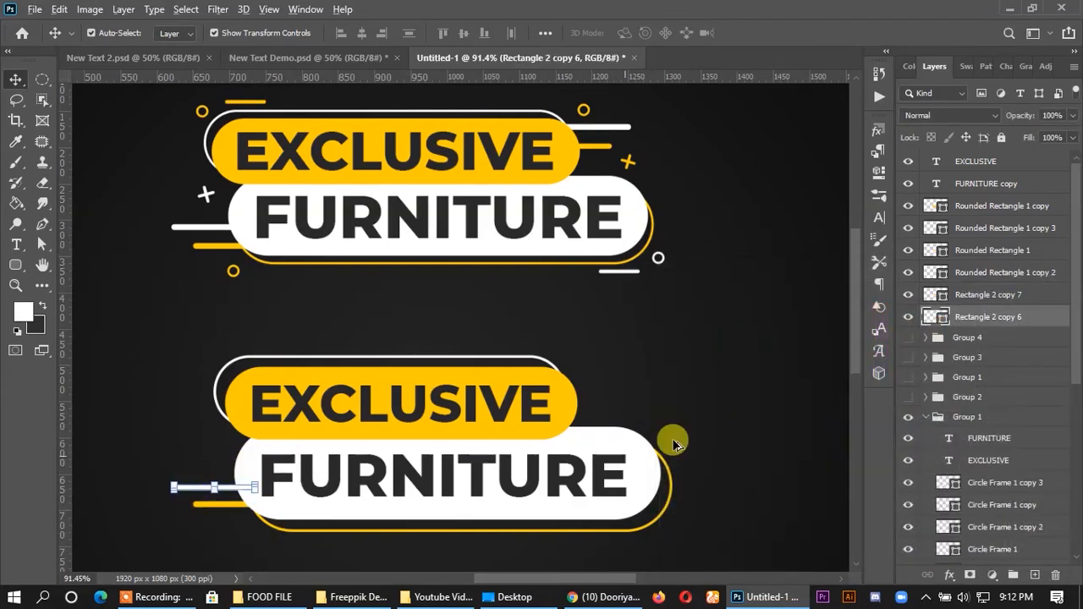
pyautogui.keyDown('shift'); pyautogui.click(976, 296); pyautogui.keyUp('shift')
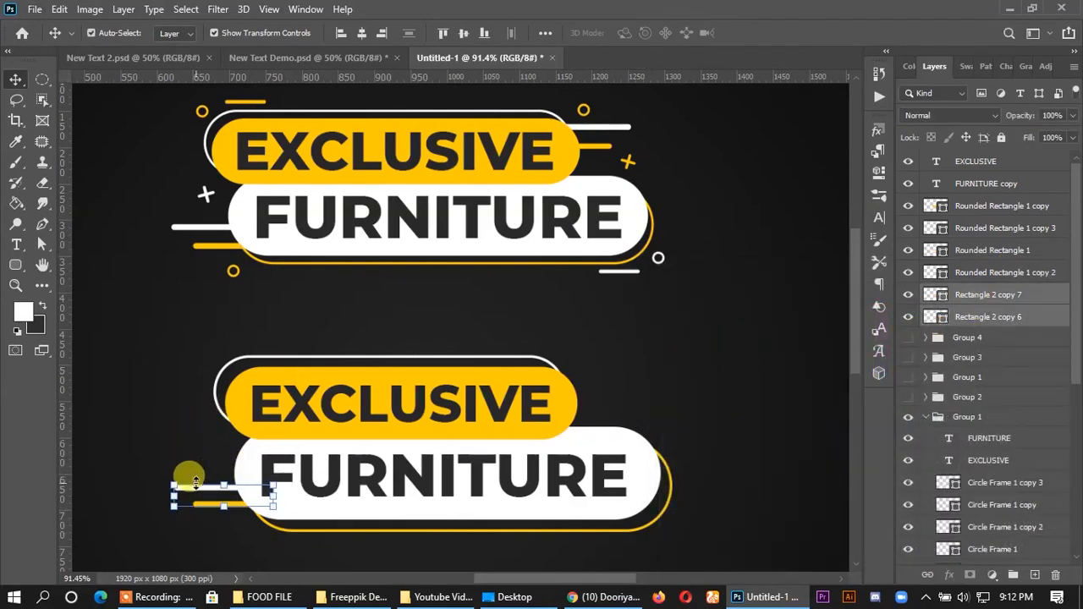
pyautogui.moveTo(197, 495); pyautogui.dragTo(569, 378)
pyautogui.hotkey('ctrl', 'j')
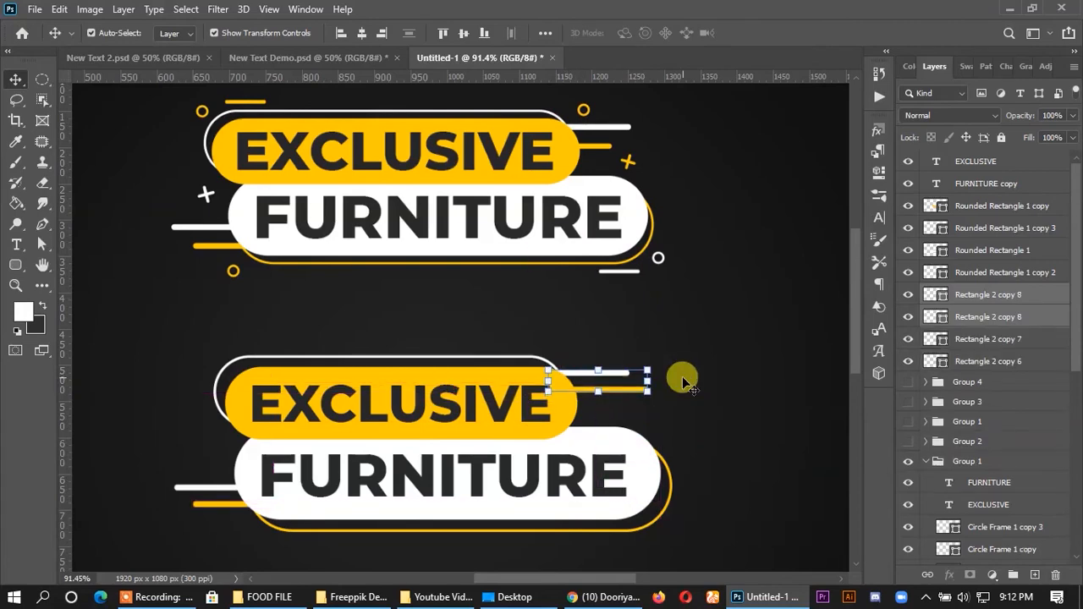
pyautogui.click(707, 355)
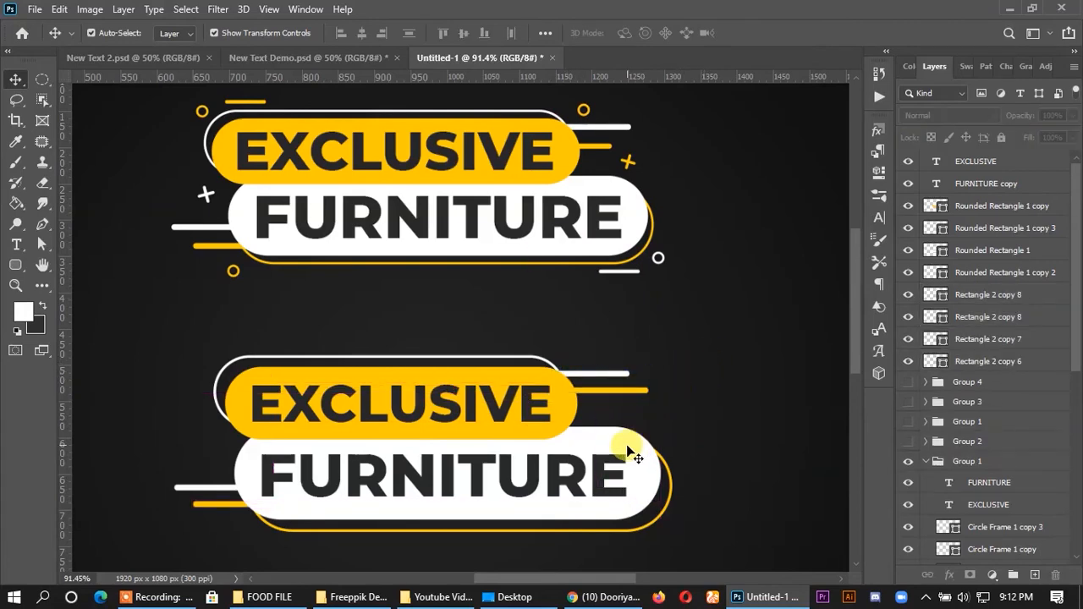
# - Duplicate the lower yellow accent line above the white outline's upper-left end, scale the copy to 72.17% and nudge it slightly up
pyautogui.moveTo(237, 512); pyautogui.dragTo(257, 349)
pyautogui.scroll(1, 257, 350)
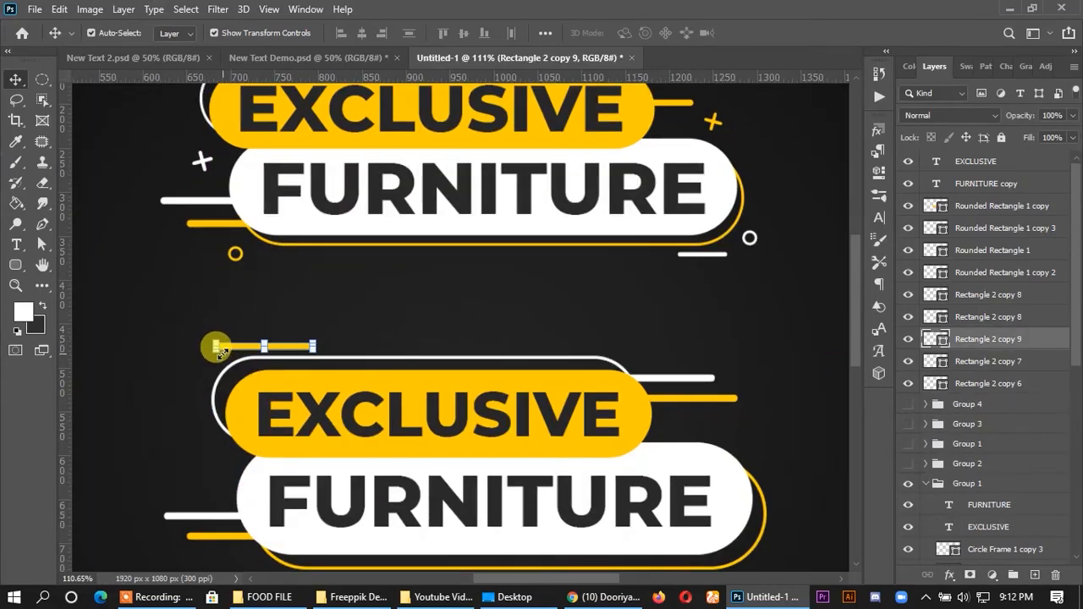
pyautogui.scroll(1, 220, 351)
pyautogui.moveTo(337, 340); pyautogui.dragTo(320, 340)
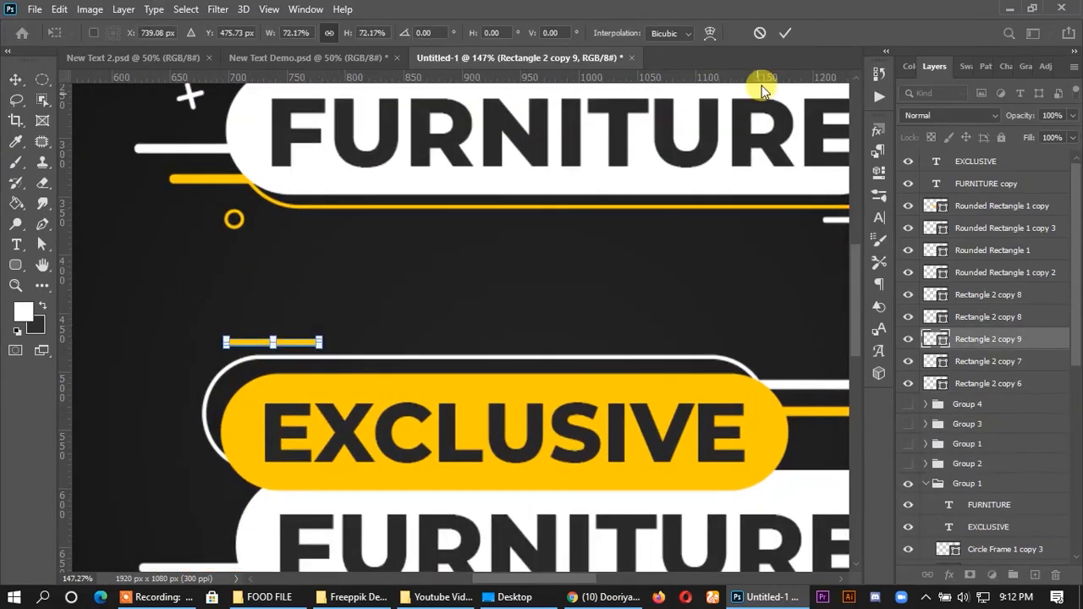
pyautogui.click(624, 190)
pyautogui.scroll(-3, 330, 307)
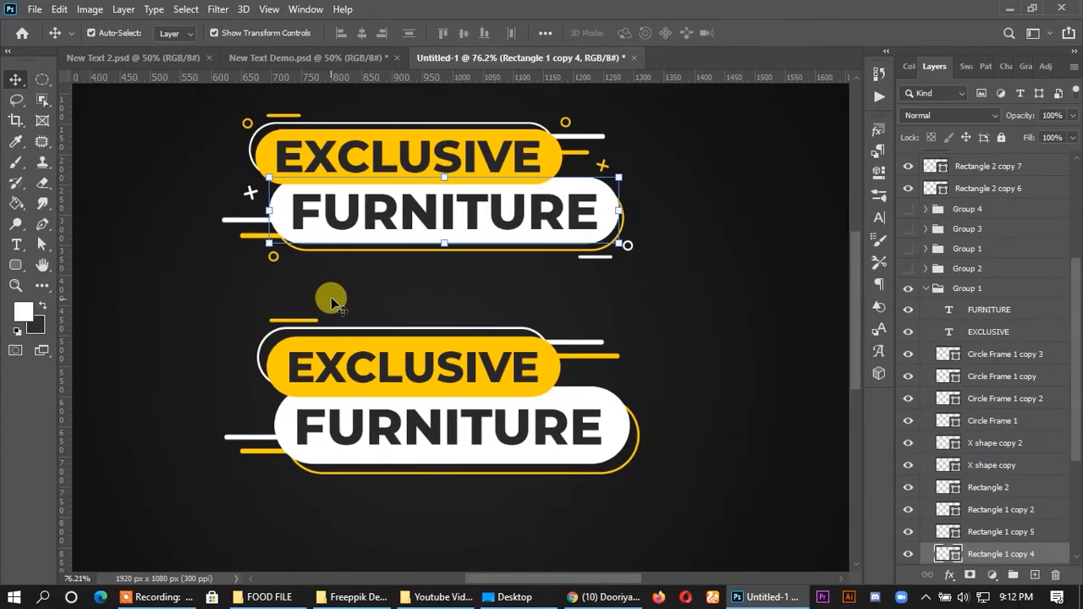
pyautogui.click(322, 299)
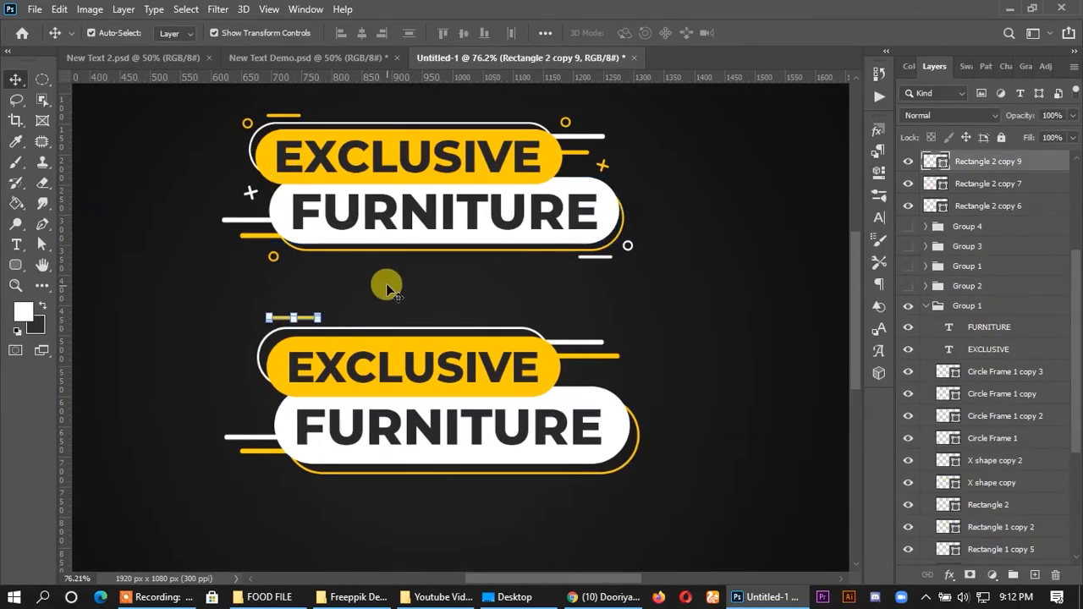
# - Duplicate the short yellow line below the new white pill's lower-right end and recolour the copy white #ffffff
pyautogui.click(301, 326)
pyautogui.moveTo(301, 324); pyautogui.dragTo(613, 485)
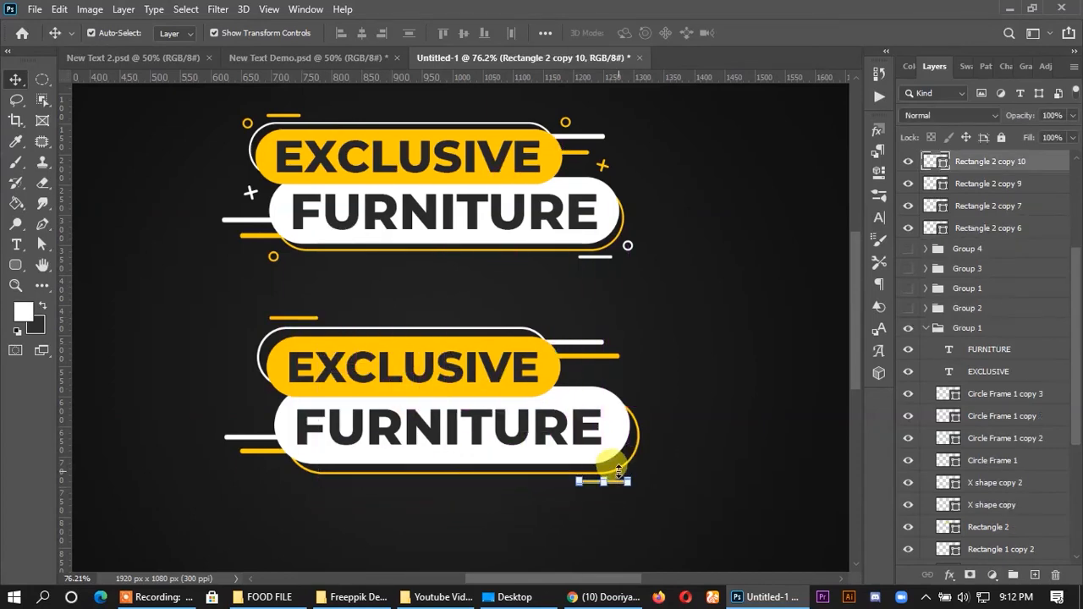
pyautogui.doubleClick(934, 159)
pyautogui.click(584, 386)
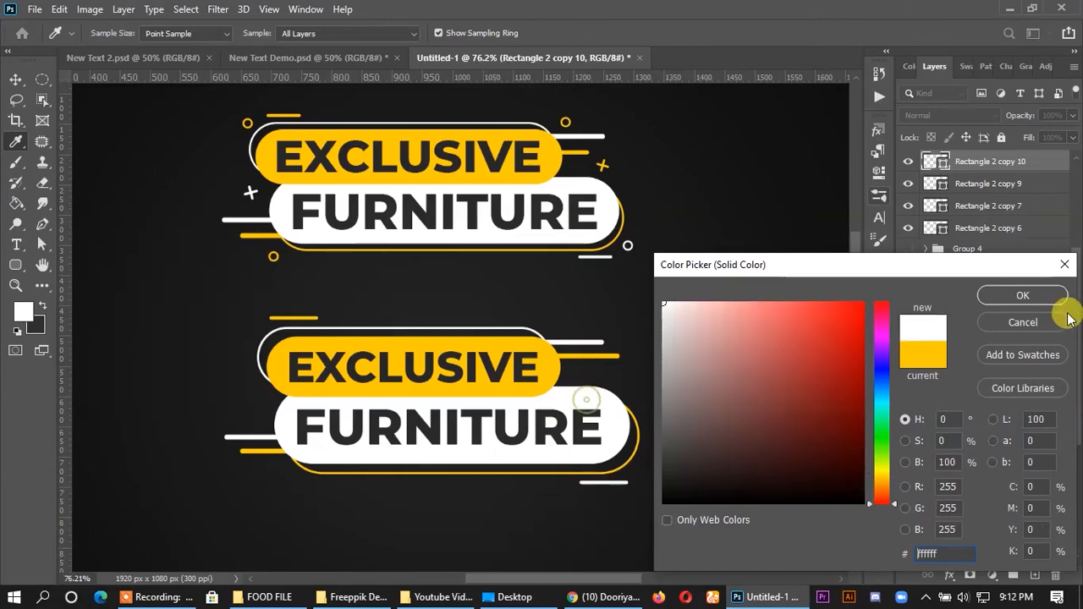
pyautogui.click(1024, 297)
pyautogui.click(787, 355)
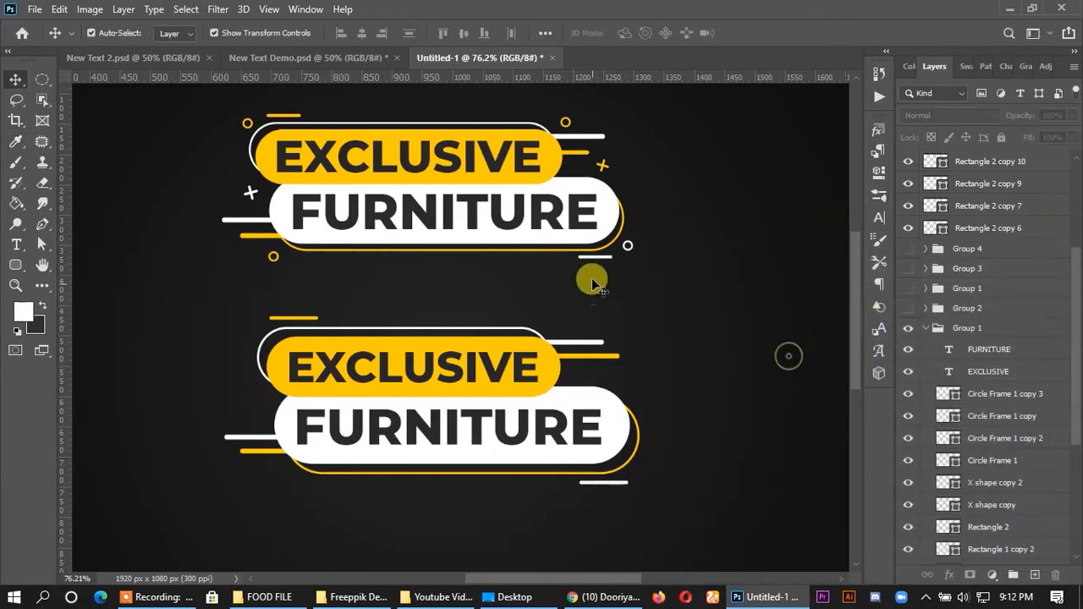
pyautogui.click(628, 248)
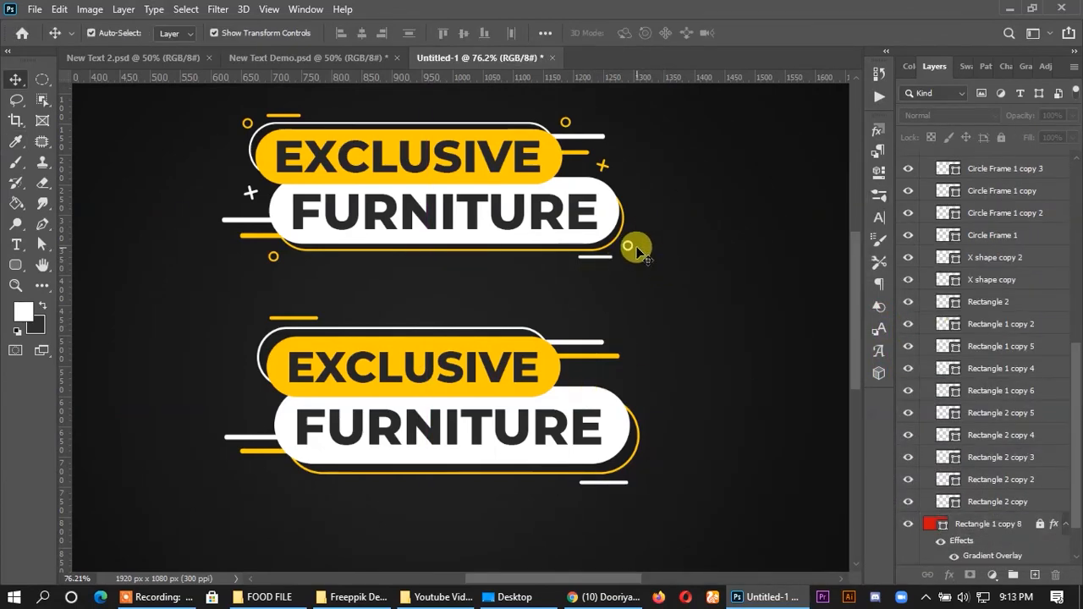
pyautogui.moveTo(628, 247); pyautogui.dragTo(632, 333)
pyautogui.scroll(6, 646, 244)
pyautogui.hotkey('ctrl', 'z')
pyautogui.click(686, 276)
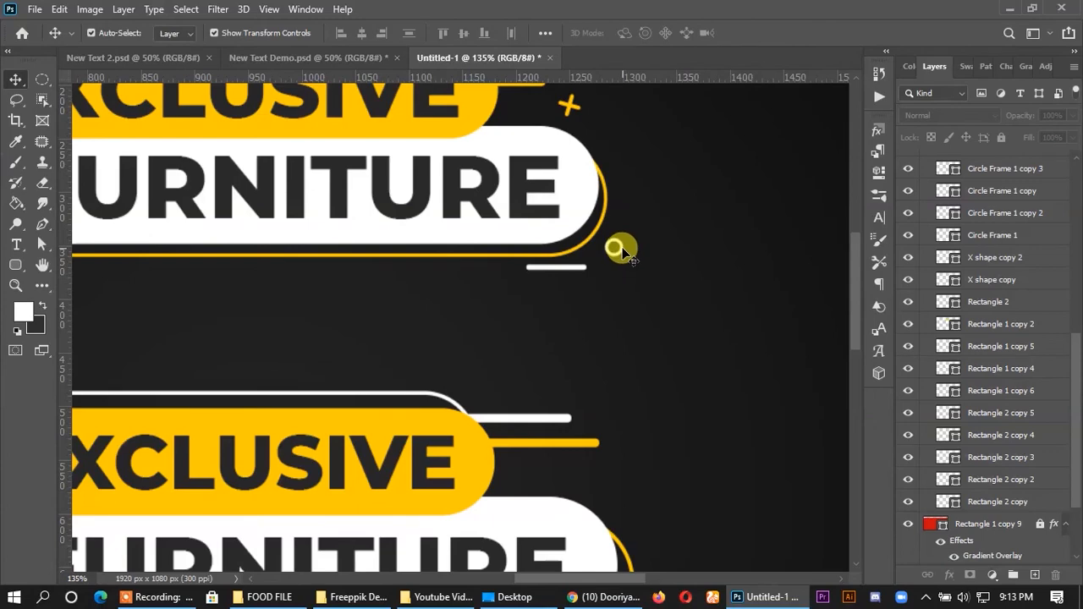
# - Duplicate the original banner's white ring and place the copy at the new banner's lower-right corner, just above the short white line
pyautogui.moveTo(622, 251); pyautogui.dragTo(635, 538)
pyautogui.scroll(-4, 649, 435)
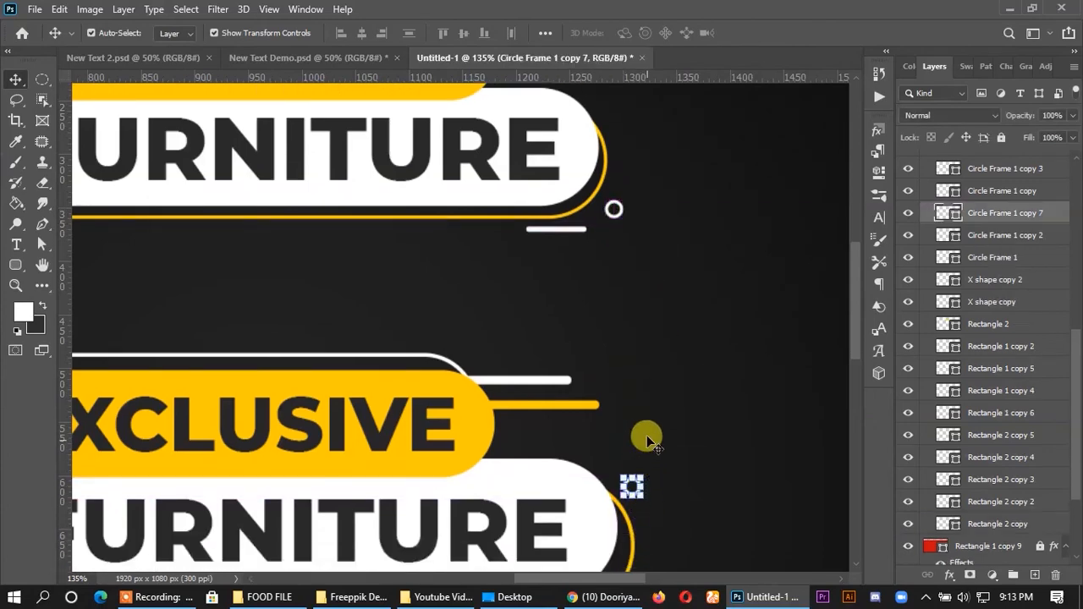
pyautogui.click(682, 474)
pyautogui.scroll(3, 669, 478)
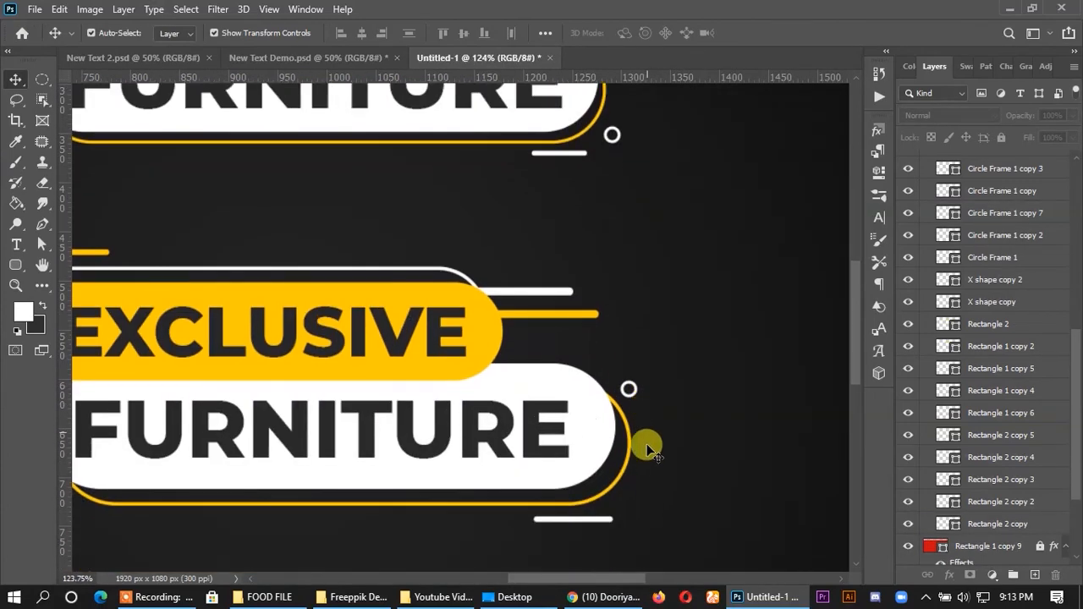
pyautogui.moveTo(638, 390); pyautogui.dragTo(639, 494)
pyautogui.click(686, 470)
pyautogui.scroll(-4, 699, 471)
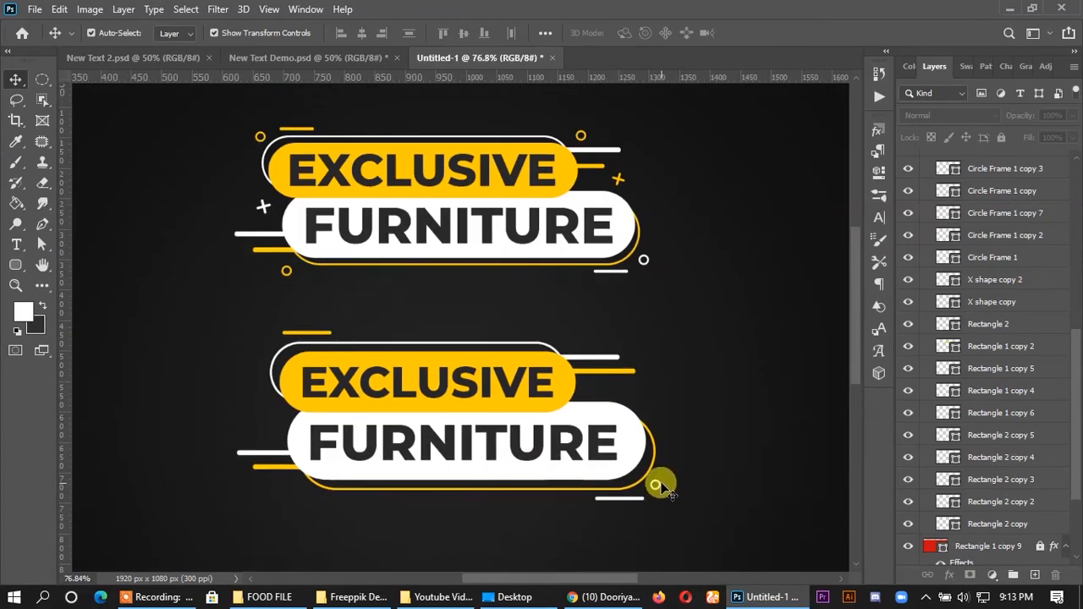
pyautogui.moveTo(661, 486); pyautogui.dragTo(657, 494)
pyautogui.click(693, 488)
# - Move the white ring copy's layer out of Group 1 to directly above Rectangle 2 copy 6
pyautogui.scroll(2, 660, 499)
pyautogui.scroll(1, 655, 510)
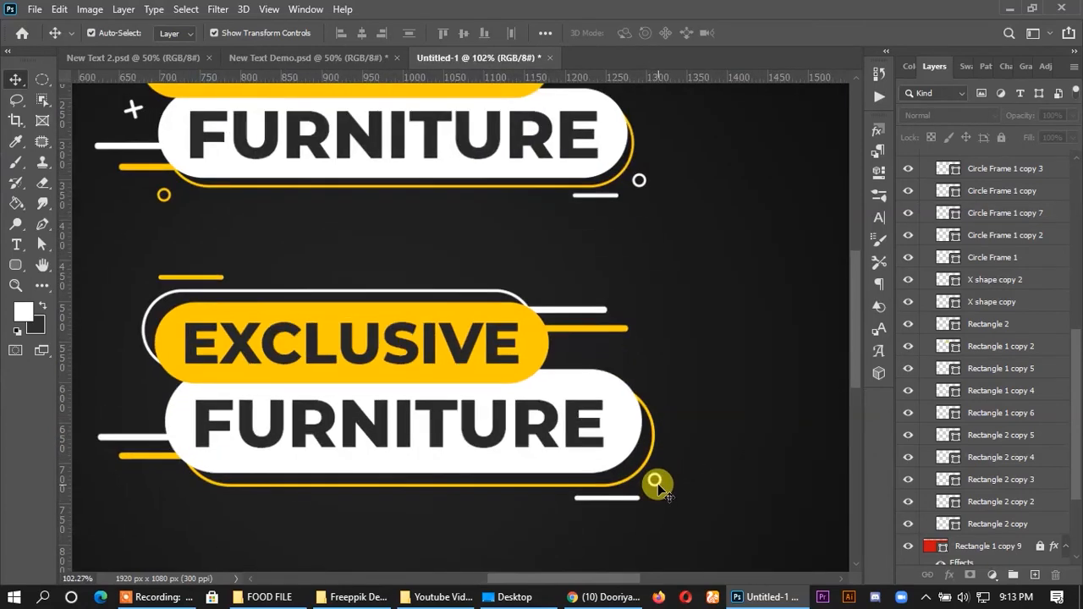
pyautogui.click(656, 485)
pyautogui.scroll(2, 945, 350)
pyautogui.moveTo(1040, 367); pyautogui.dragTo(968, 154)
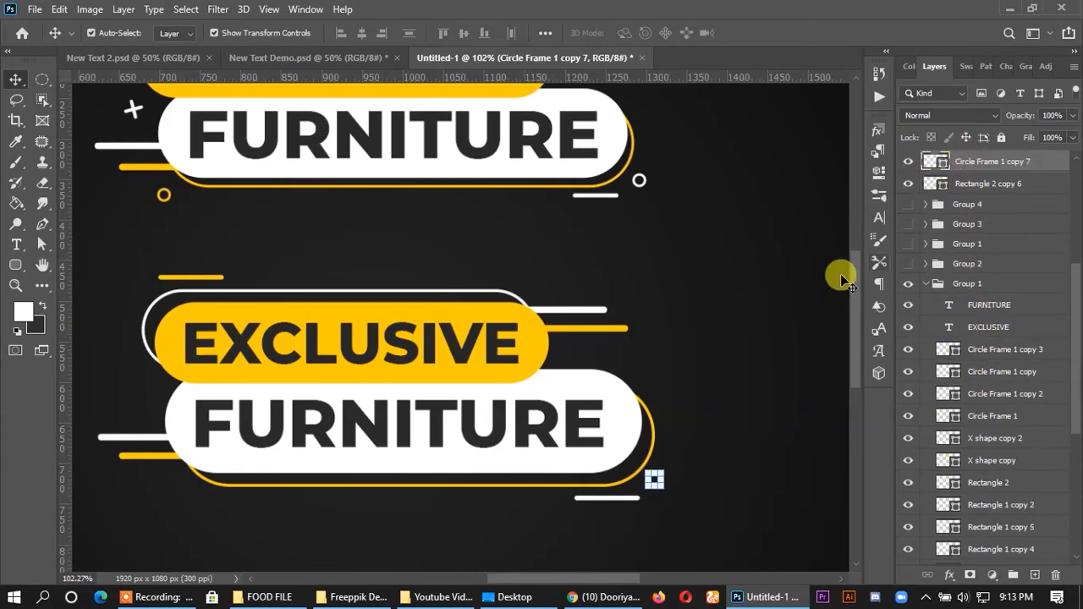
# - Duplicate the new white ring to the banner's lower-left corner and recolour the copy with the pill's yellow
pyautogui.click(653, 484)
pyautogui.moveTo(656, 484); pyautogui.dragTo(168, 480)
pyautogui.doubleClick(934, 161)
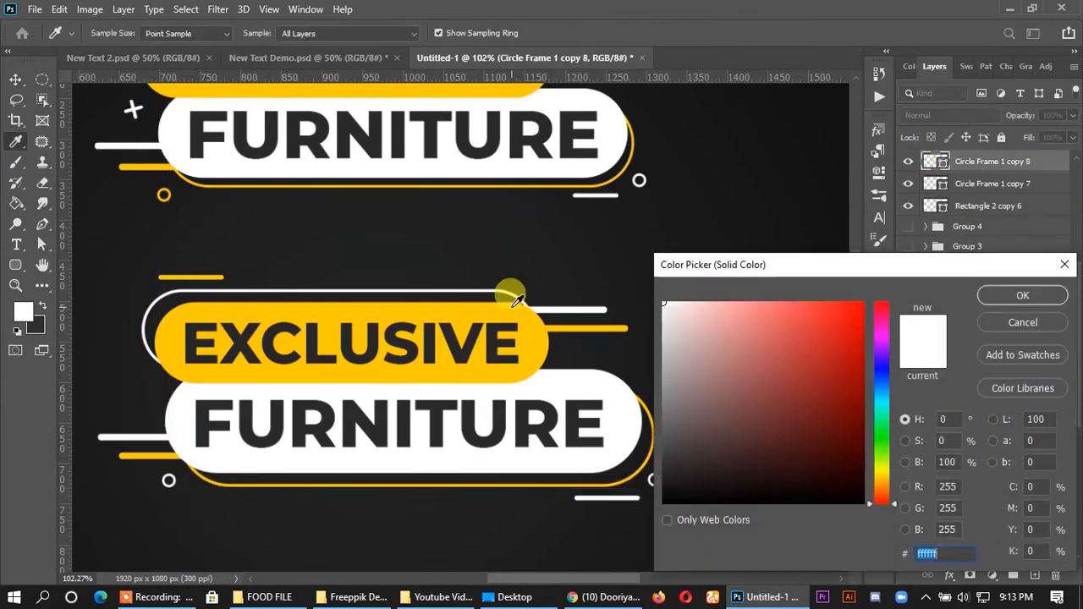
pyautogui.click(508, 305)
pyautogui.click(1001, 298)
pyautogui.press('v')
# - Duplicate the yellow ring twice, placing one copy at the upper-right end and one at the upper-left end of the white outline
pyautogui.scroll(-3, 503, 273)
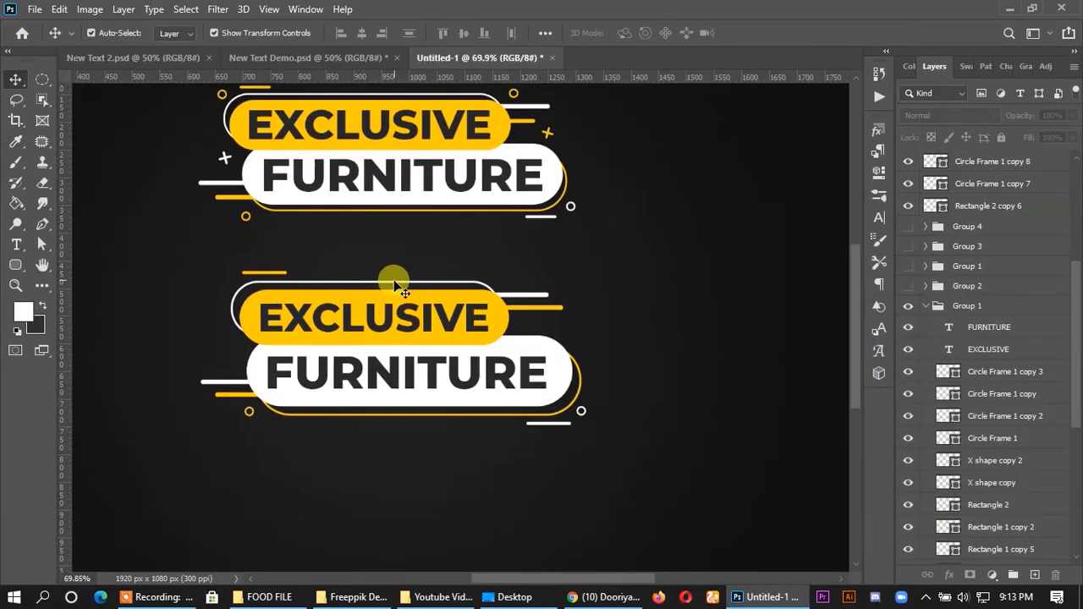
pyautogui.scroll(1, 479, 393)
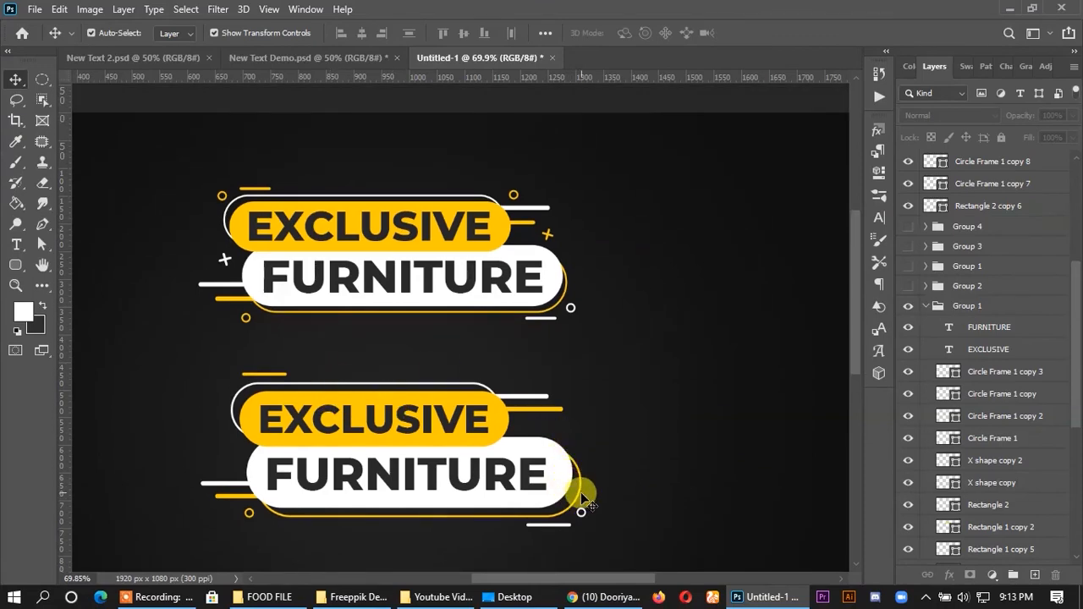
pyautogui.scroll(1, 251, 517)
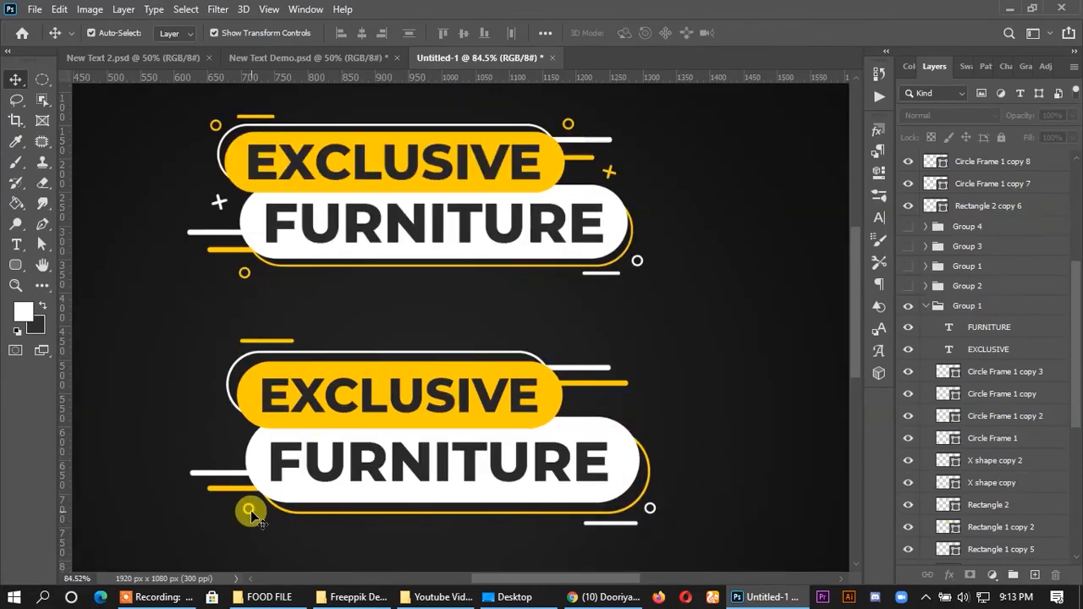
pyautogui.moveTo(253, 510); pyautogui.dragTo(555, 357)
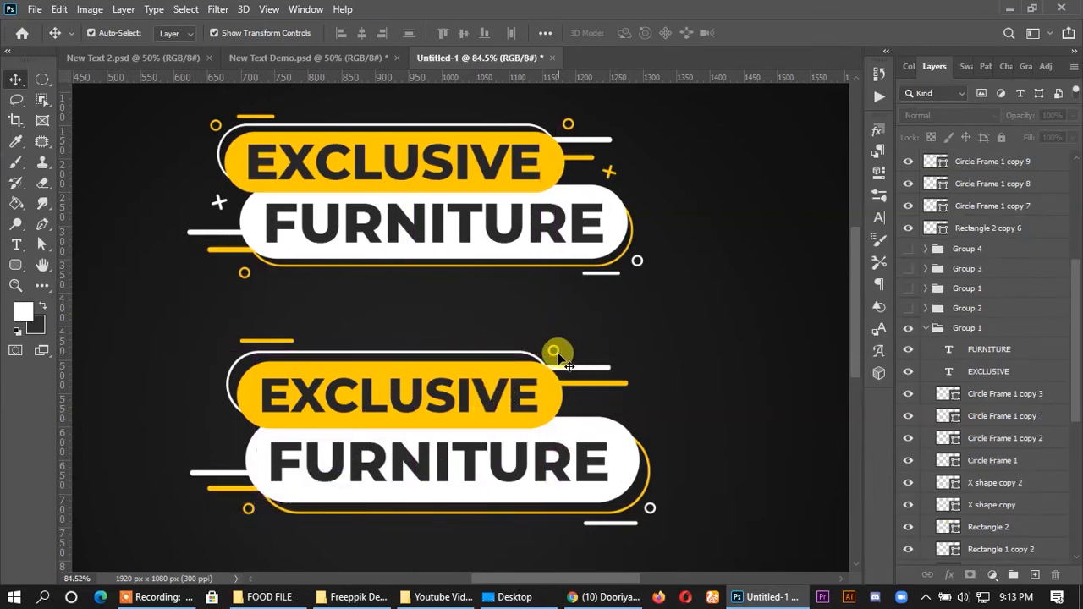
pyautogui.moveTo(557, 358); pyautogui.dragTo(221, 356)
pyautogui.click(452, 313)
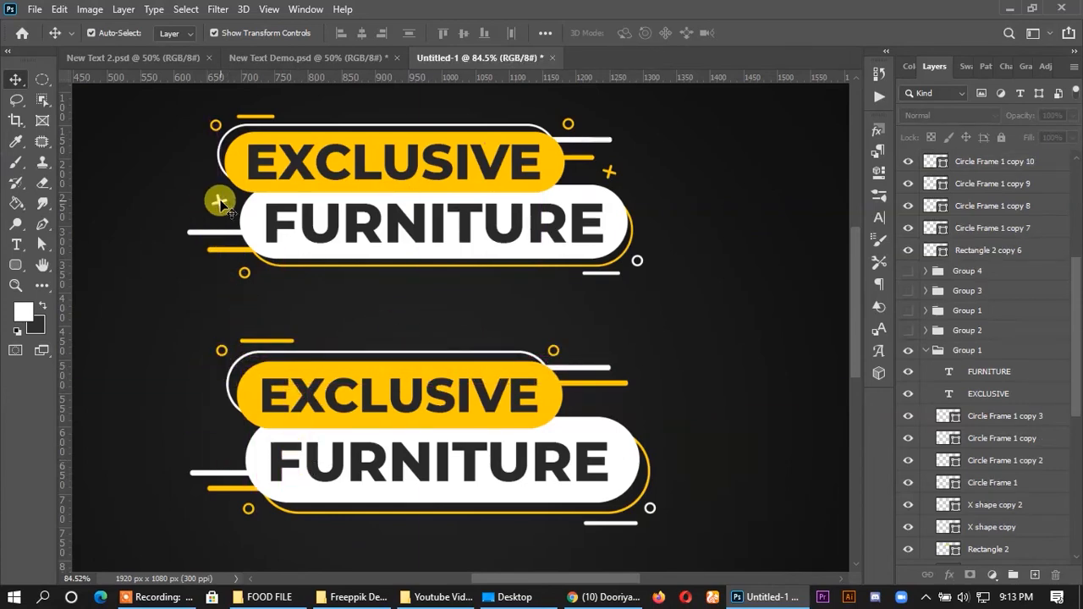
pyautogui.moveTo(219, 202); pyautogui.dragTo(198, 286)
pyautogui.hotkey('ctrl', 'z')
pyautogui.click(154, 242)
# - Duplicate the original white plus above the new banner's left white line, with its layer above Rectangle 2 copy 6, and nudge it right
pyautogui.moveTo(218, 205); pyautogui.dragTo(221, 444)
pyautogui.moveTo(961, 524); pyautogui.dragTo(977, 250)
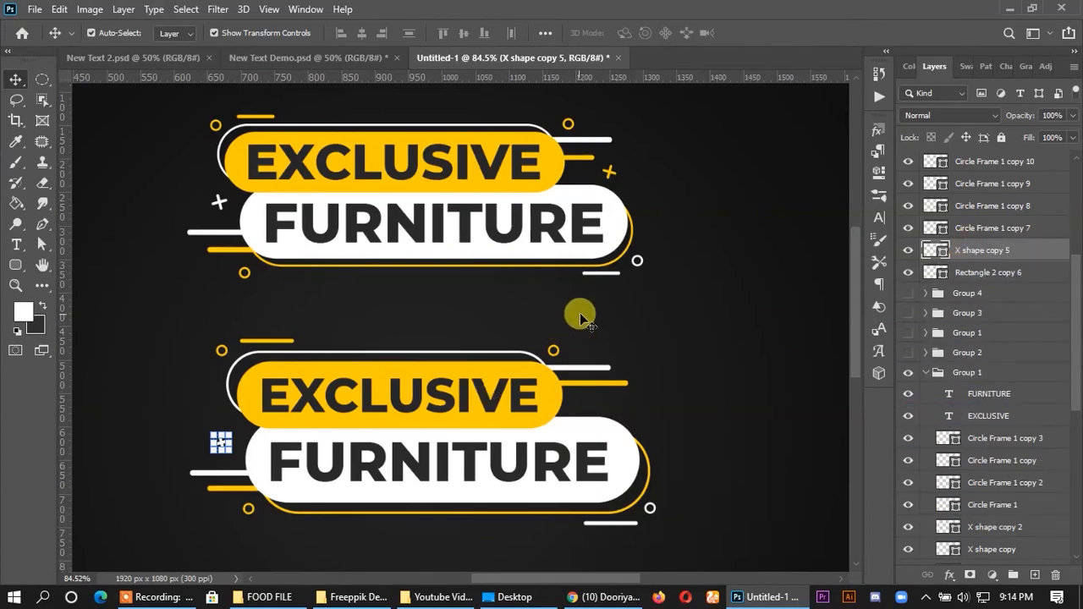
pyautogui.click(618, 332)
pyautogui.click(218, 445)
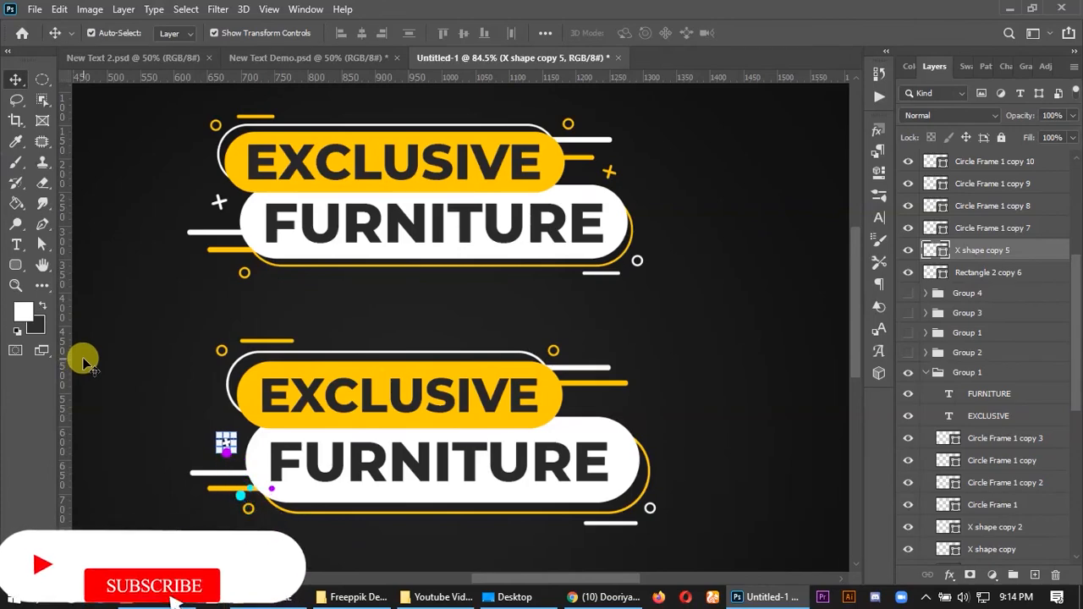
pyautogui.click(161, 418)
# - Duplicate the white plus to the new banner's right side, below the accent lines, and recolour the copy yellow
pyautogui.moveTo(225, 441); pyautogui.dragTo(636, 409)
pyautogui.doubleClick(945, 251)
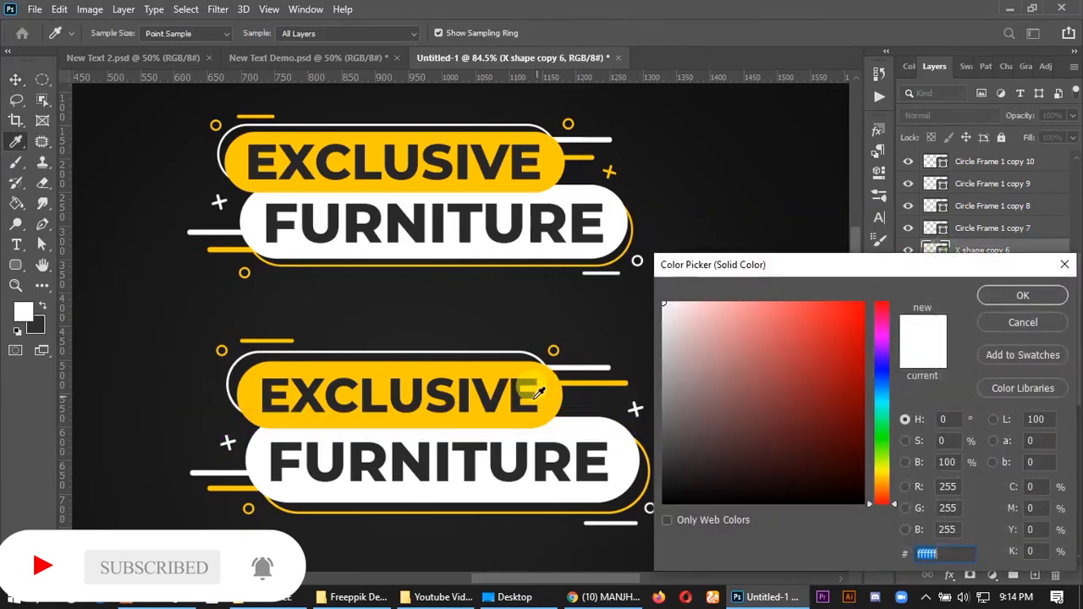
pyautogui.click(604, 376)
pyautogui.click(1022, 293)
pyautogui.click(756, 304)
# - Select all layers of the new pill banner and group them
pyautogui.keyDown('alt'); pyautogui.scroll(-3, 745, 288); pyautogui.keyUp('alt')
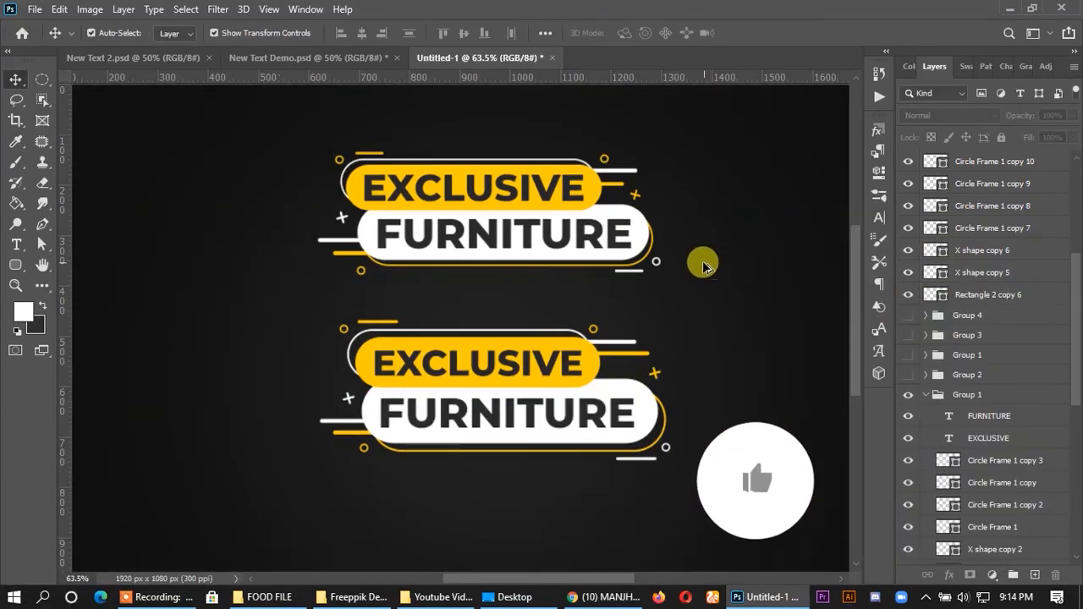
pyautogui.moveTo(462, 366); pyautogui.dragTo(701, 518)
pyautogui.hotkey('ctrl', 'g')
pyautogui.click(730, 401)
# - Move the whole new banner down and slightly left, farther from the original banner
pyautogui.scroll(-2, 451, 362)
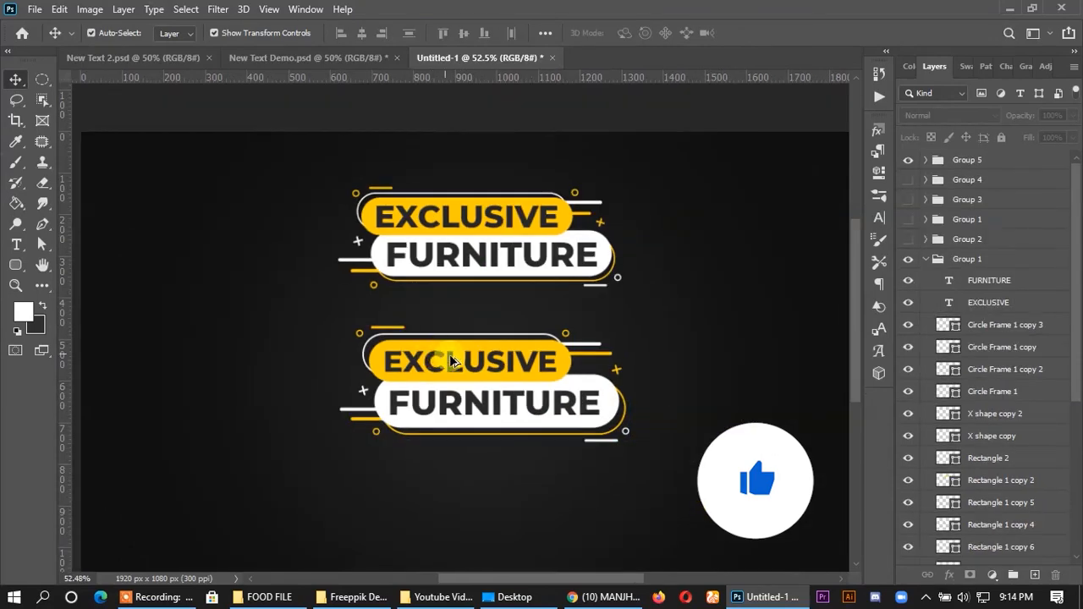
pyautogui.moveTo(318, 293); pyautogui.dragTo(711, 519)
pyautogui.moveTo(558, 353); pyautogui.dragTo(537, 387)
pyautogui.click(741, 396)
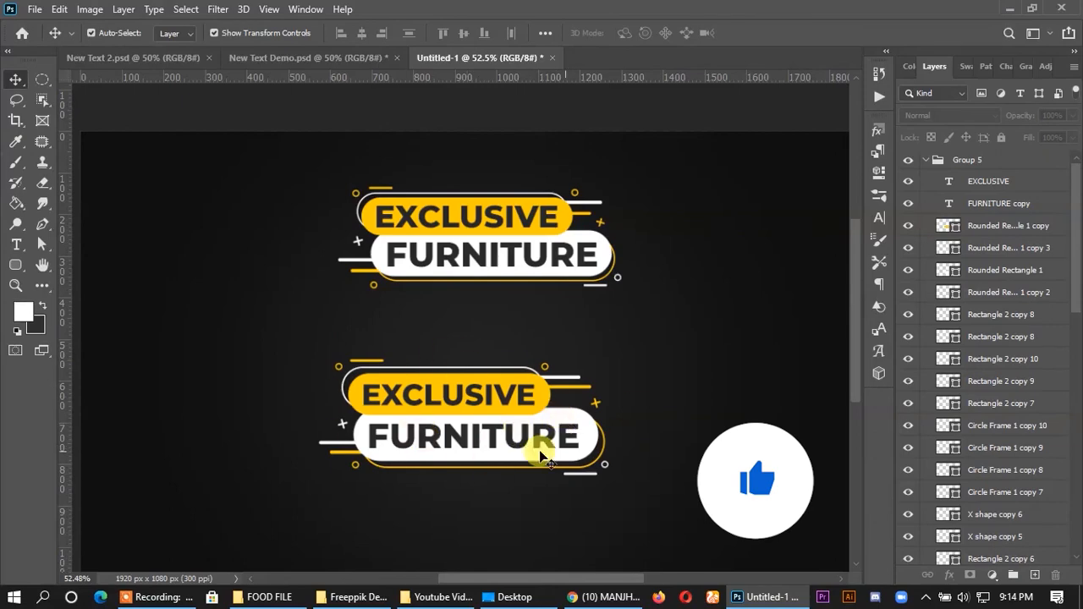
# - Collapse Group 5 and the lowest Group 1 in the layer list, and hide that Group 1 holding the original pill banner
pyautogui.scroll(1, 452, 455)
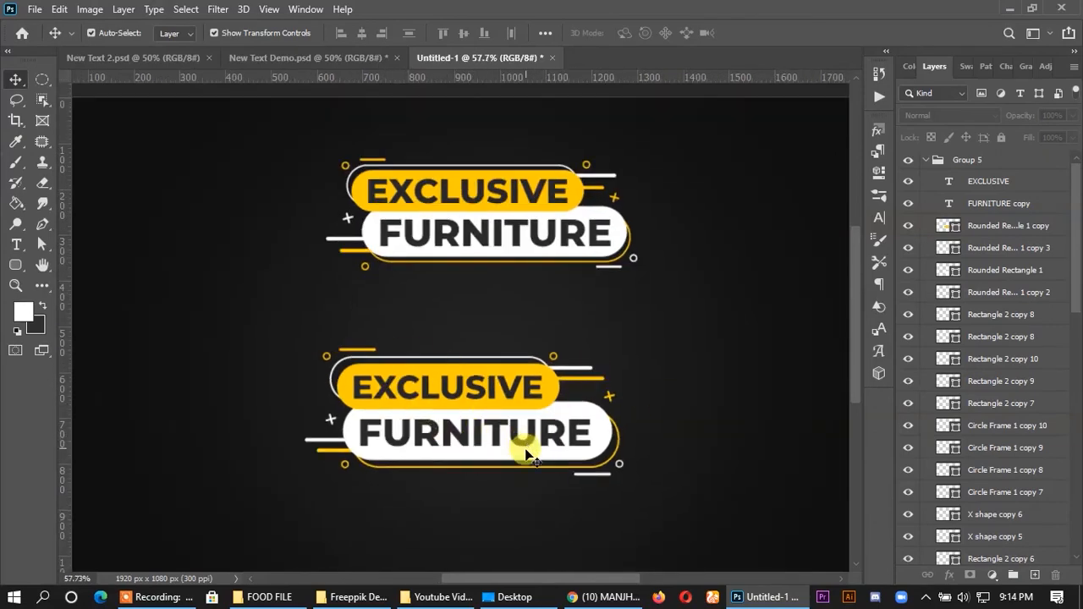
pyautogui.scroll(-1, 559, 398)
pyautogui.moveTo(309, 309); pyautogui.dragTo(585, 483)
pyautogui.click(483, 261)
pyautogui.moveTo(304, 160); pyautogui.dragTo(677, 330)
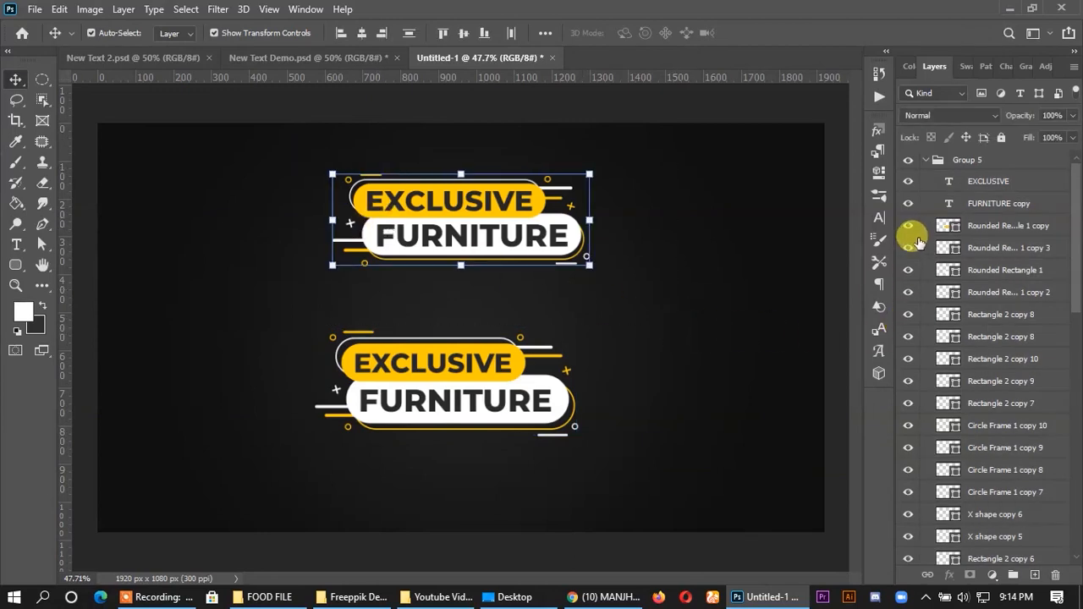
pyautogui.scroll(-4, 974, 464)
pyautogui.scroll(4, 975, 457)
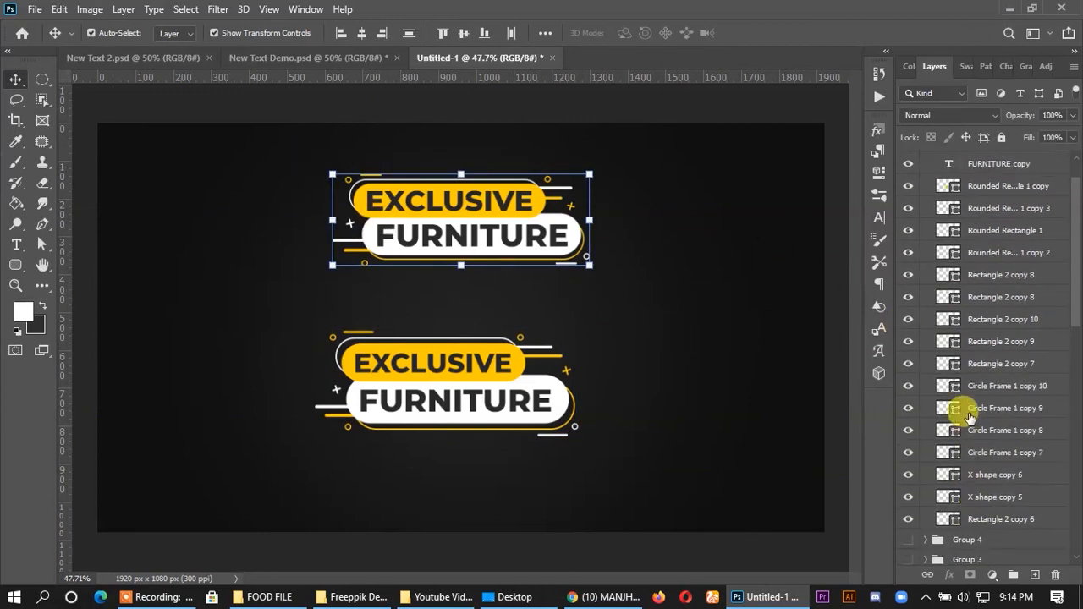
pyautogui.click(927, 161)
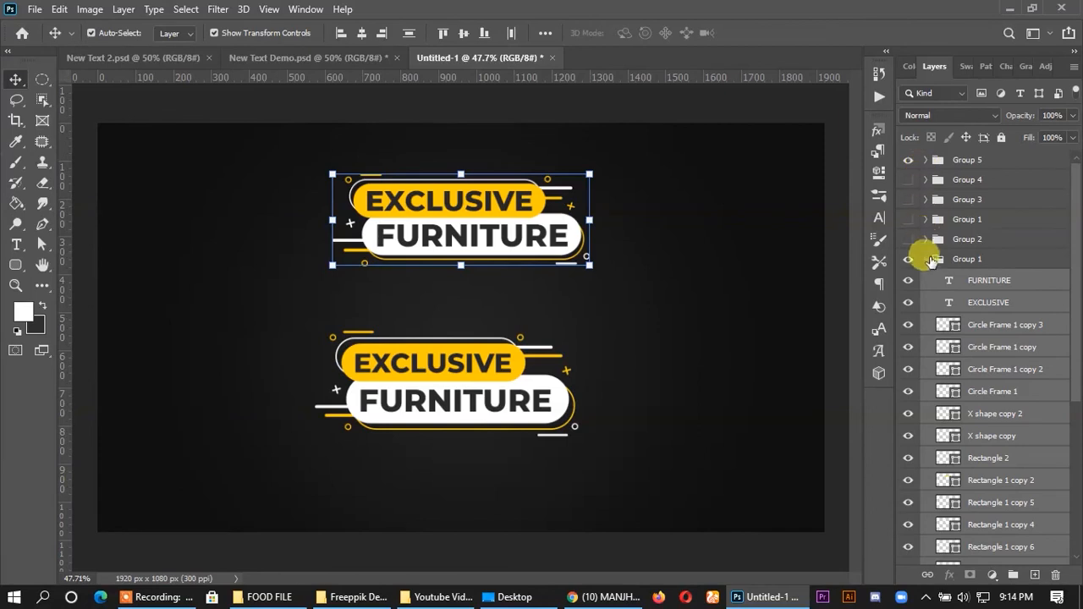
pyautogui.click(920, 259)
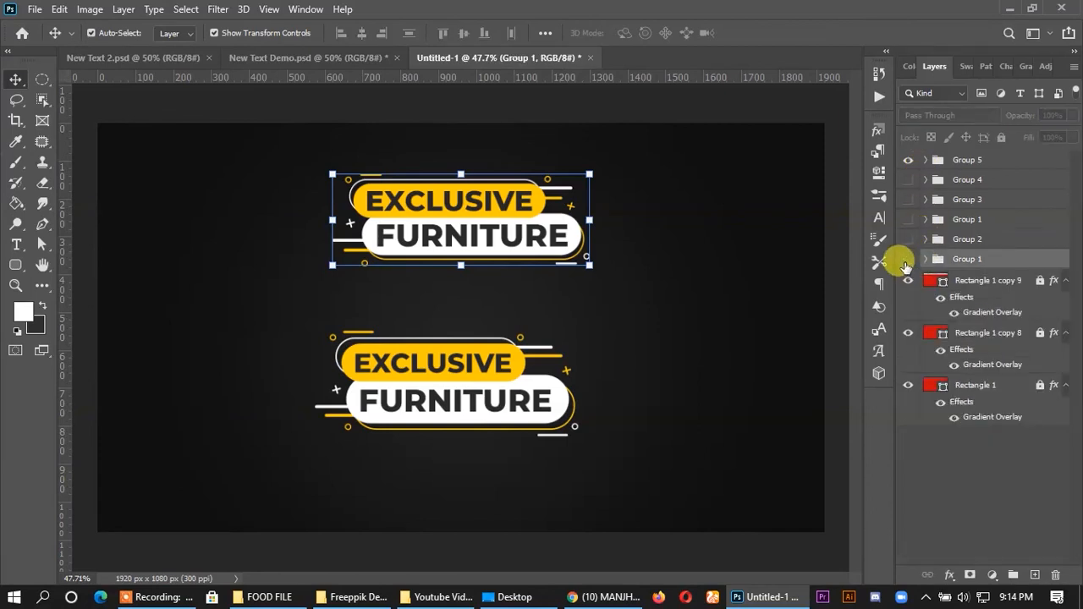
pyautogui.click(908, 259)
# - Show Group 4 and move its white and yellow banner to the upper-left part of the canvas
pyautogui.click(907, 181)
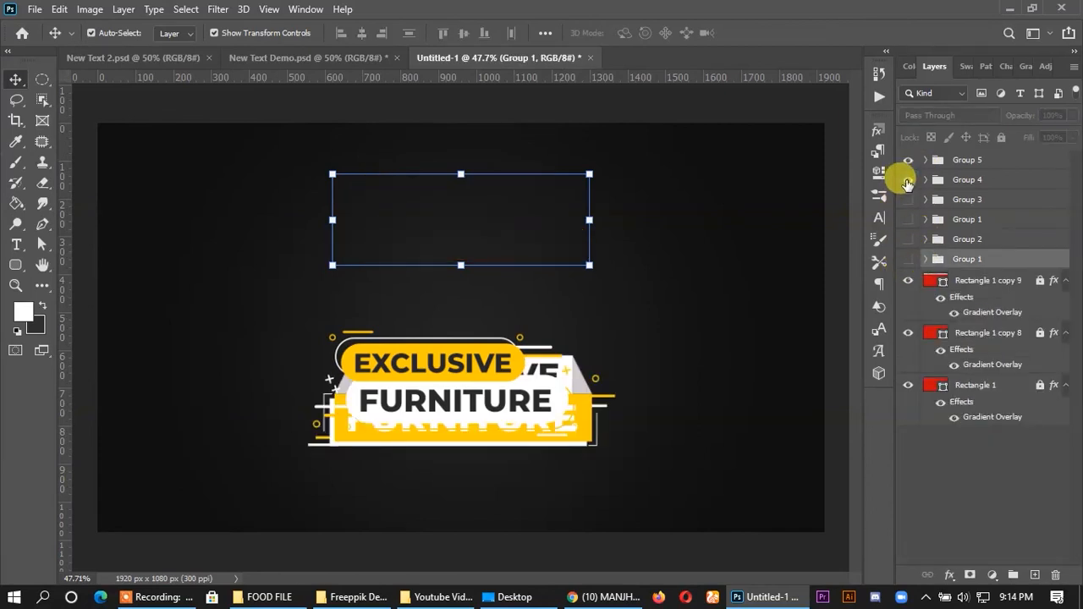
pyautogui.click(941, 179)
pyautogui.hotkey('ctrl', 't')
pyautogui.moveTo(554, 432); pyautogui.dragTo(419, 257)
pyautogui.click(785, 32)
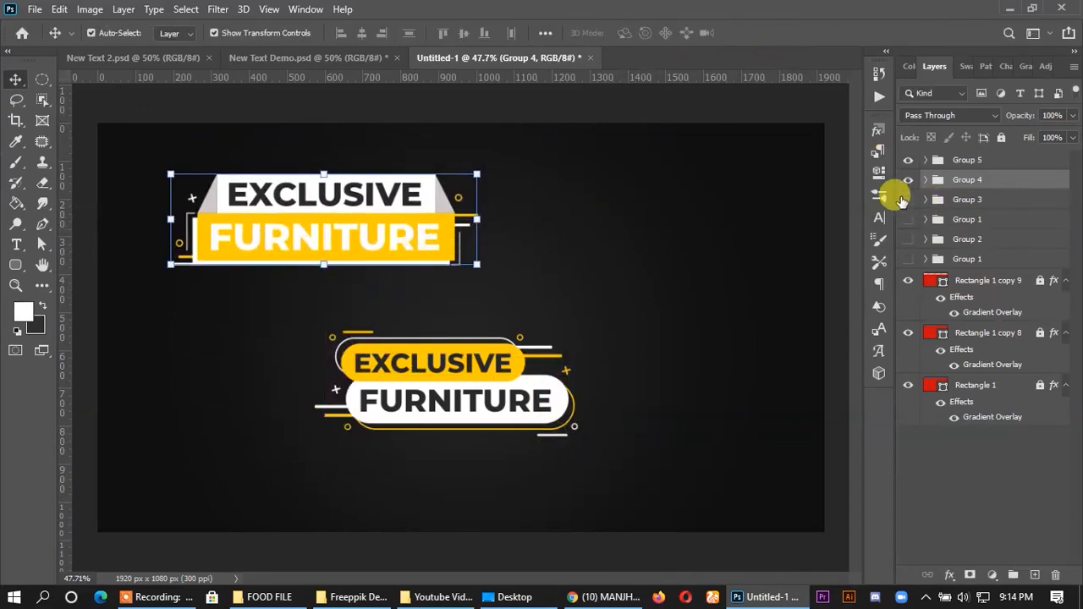
# - Show Group 3 and move its orange and white banner to the upper-right part of the canvas, beside the Group 4 banner
pyautogui.click(908, 200)
pyautogui.click(952, 199)
pyautogui.hotkey('ctrl', 't')
pyautogui.moveTo(591, 399); pyautogui.dragTo(780, 251)
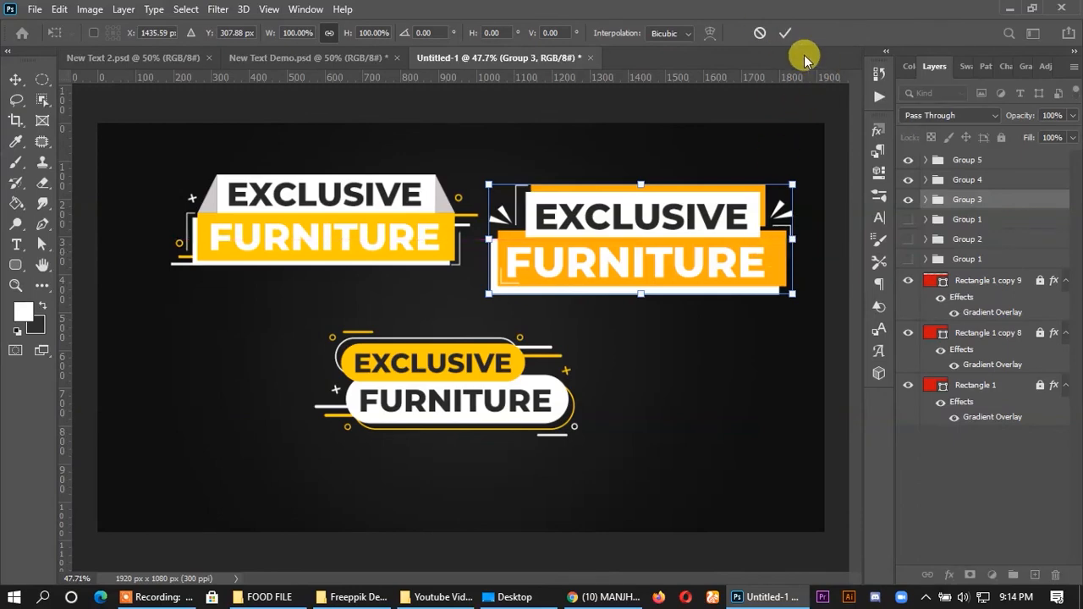
pyautogui.click(787, 34)
pyautogui.click(682, 408)
pyautogui.scroll(-3, 584, 371)
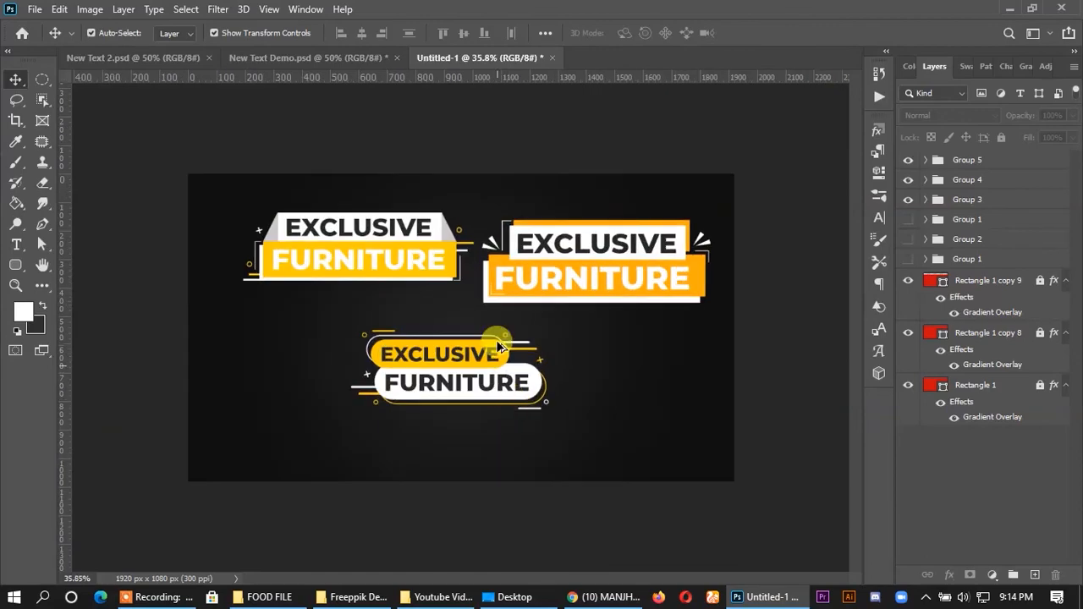
pyautogui.scroll(3, 580, 369)
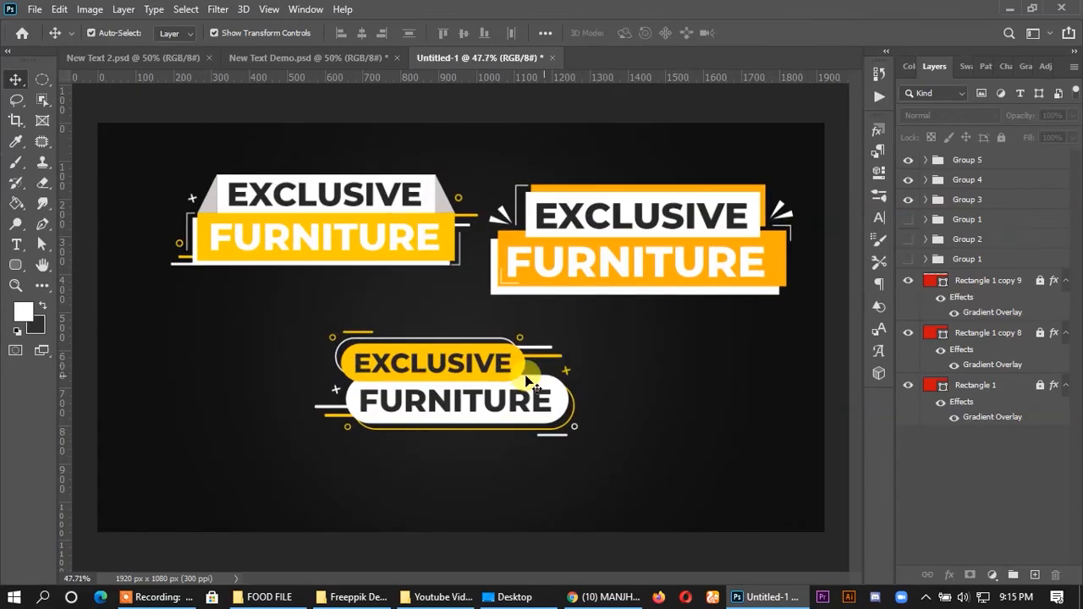